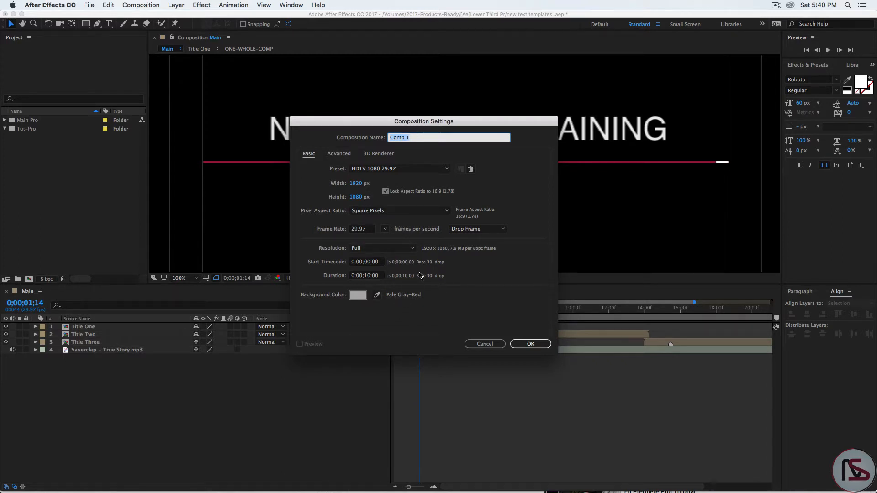
Create a new composition named Text One and show the grid in its enlarged viewer.
text(Text One)
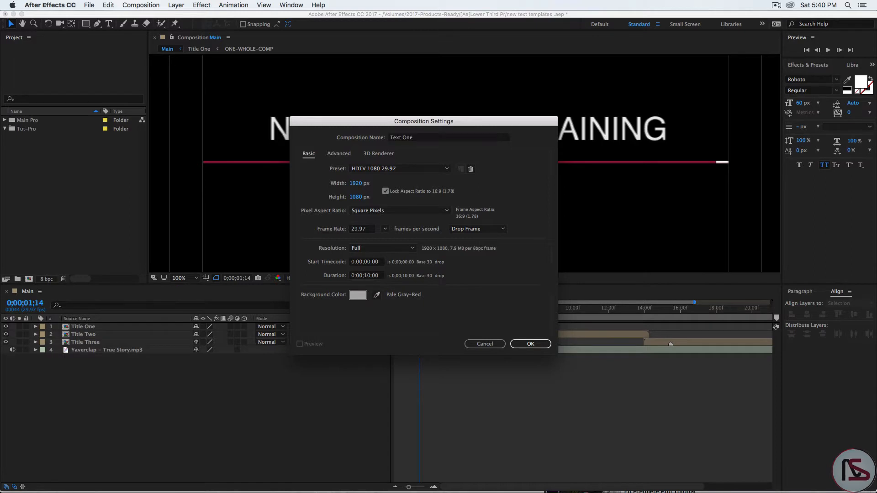
key(Return)
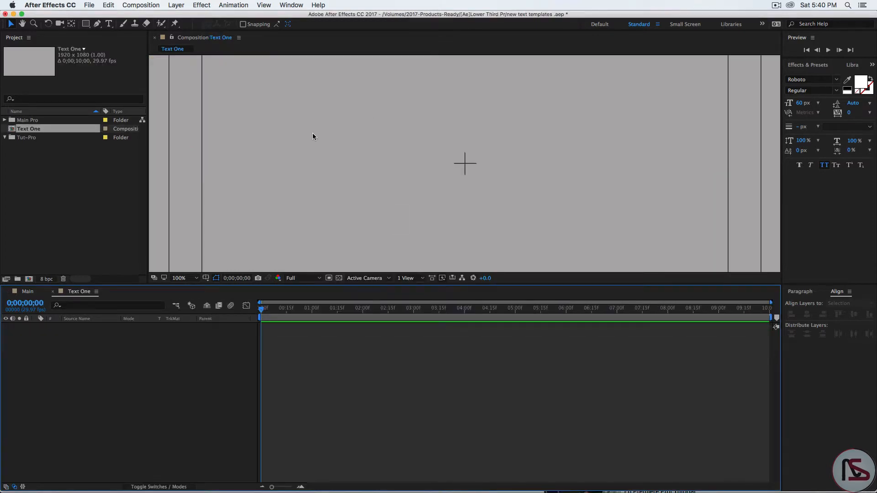
click(263, 5)
click(295, 145)
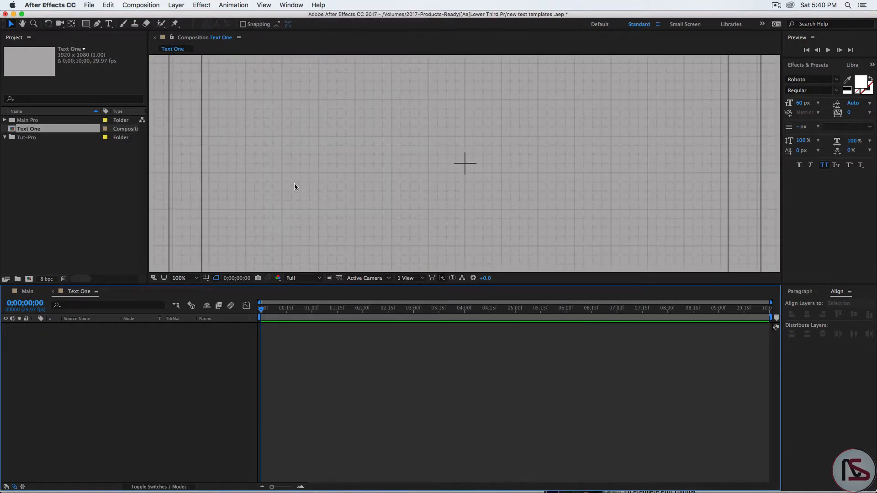
drag(262, 285, 258, 358)
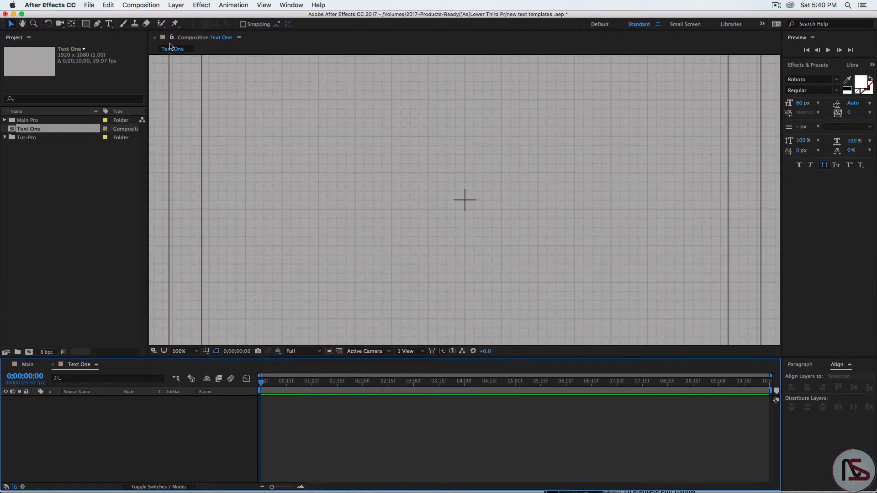
Draw a straight horizontal line through the composition's centre with the Pen tool, using stroke colour 9C1740.
click(97, 25)
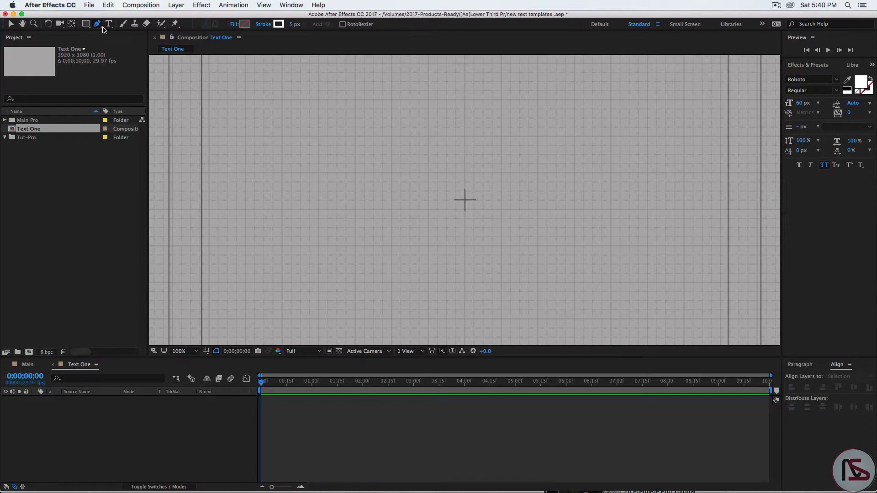
click(279, 24)
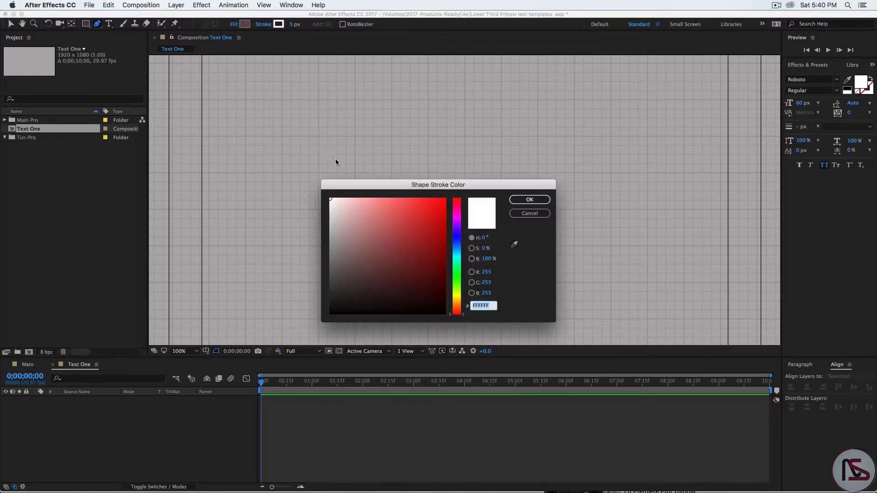
text(9C1740)
click(529, 201)
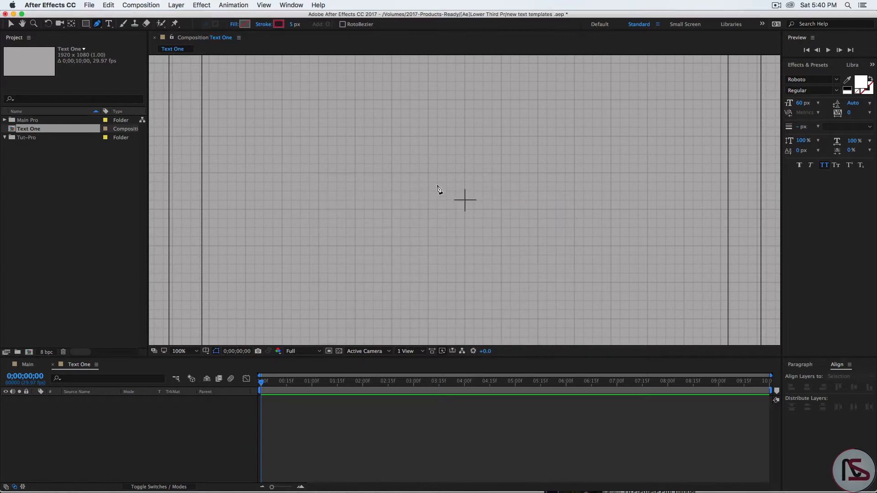
click(216, 351)
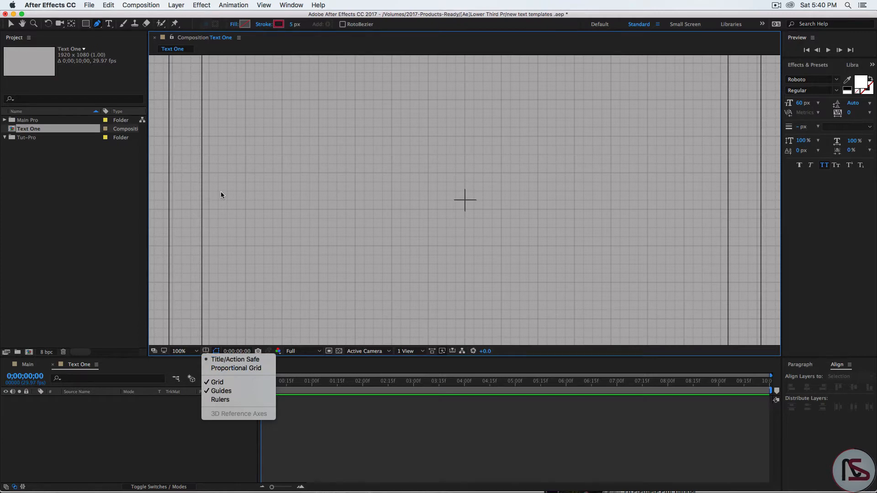
click(256, 196)
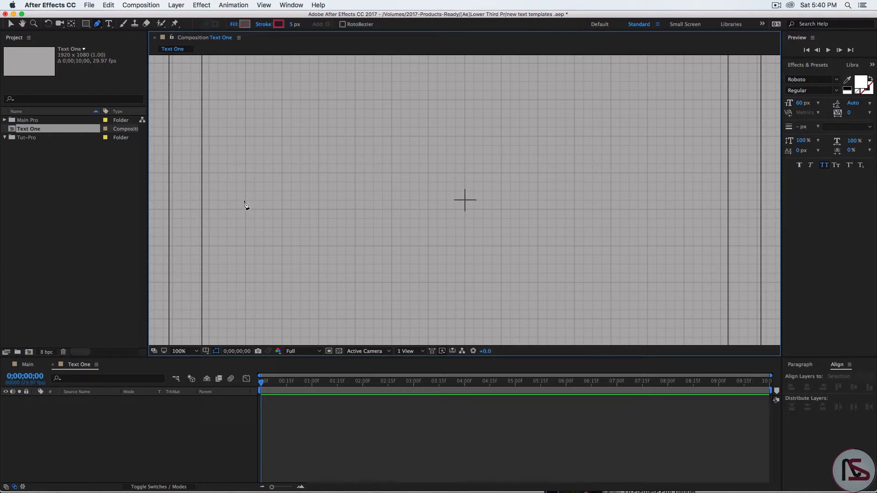
click(245, 200)
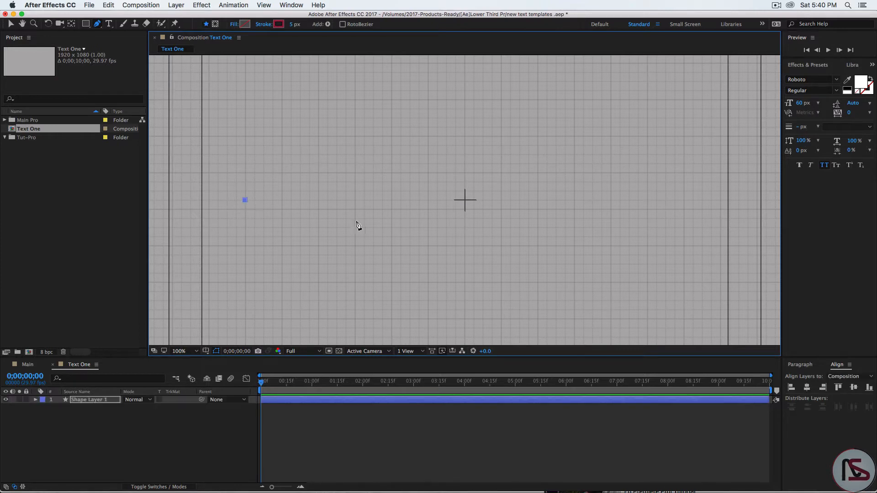
click(684, 200)
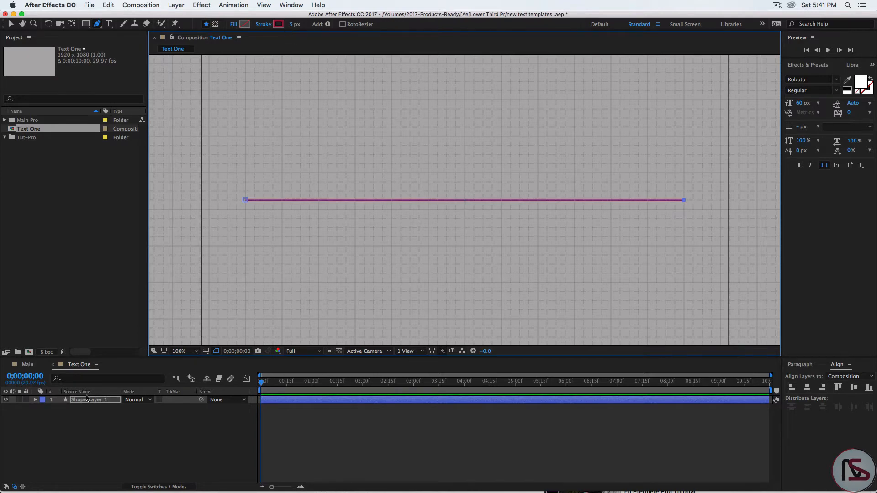
Rename the line's shape layer as red.
click(87, 400)
key(Return)
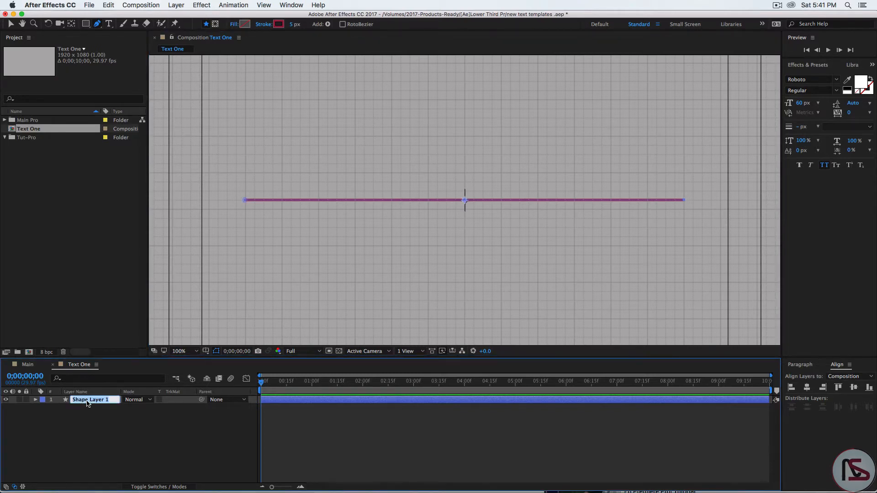
text(red)
key(Return)
Duplicate the red layer, rename the copy as white, and set its stroke colour to white.
key(super+d)
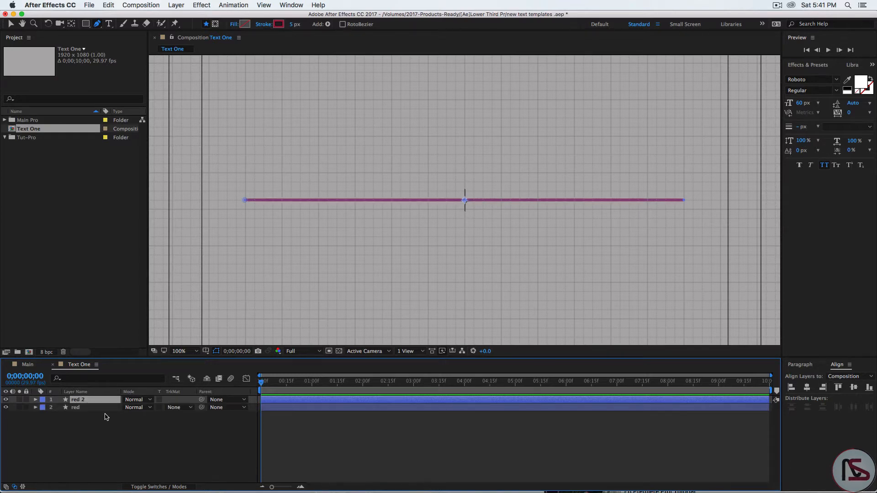
key(Return)
text(white)
key(Return)
click(278, 24)
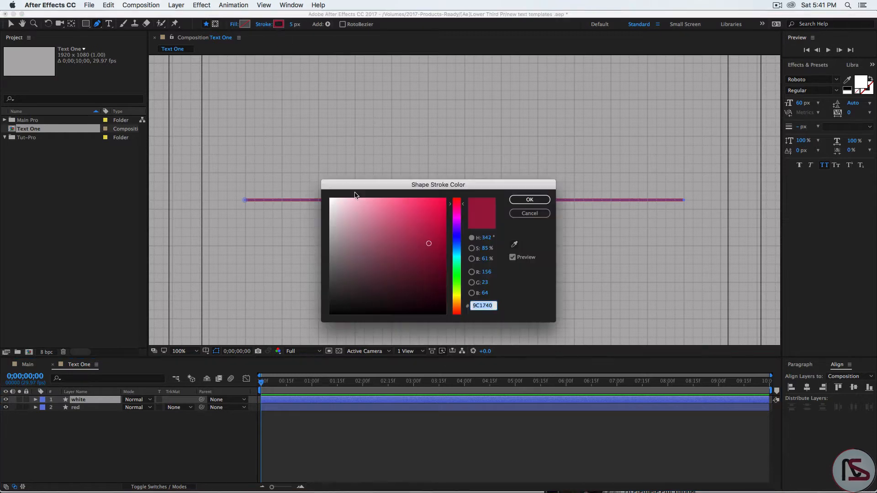
drag(360, 208, 297, 176)
click(529, 200)
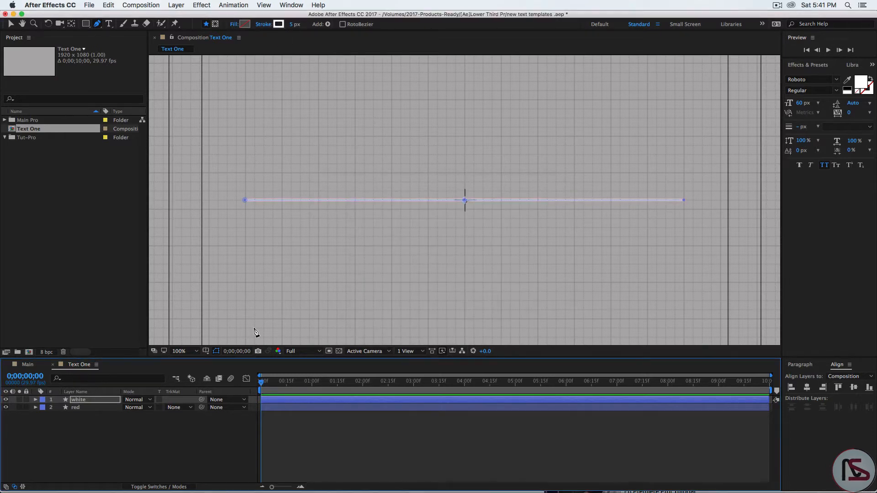
Add Trim Paths to both the white and red layers and expand its properties on each.
click(68, 407)
drag(67, 407, 67, 397)
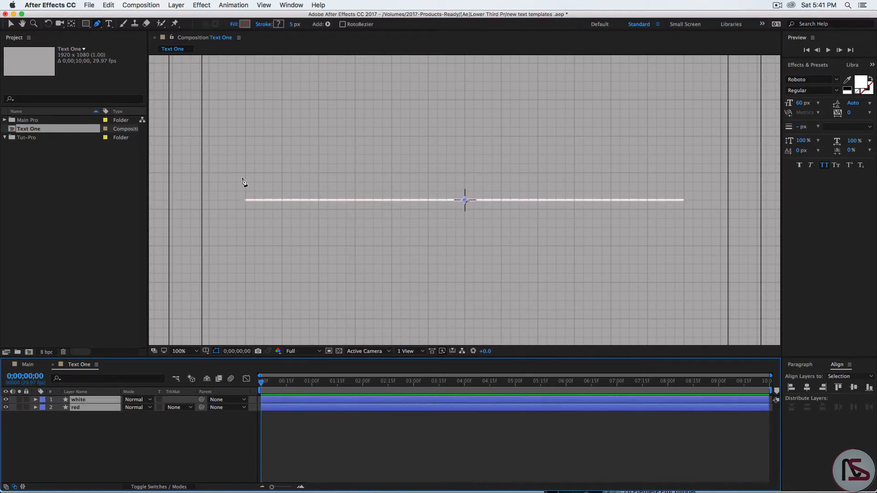
click(327, 25)
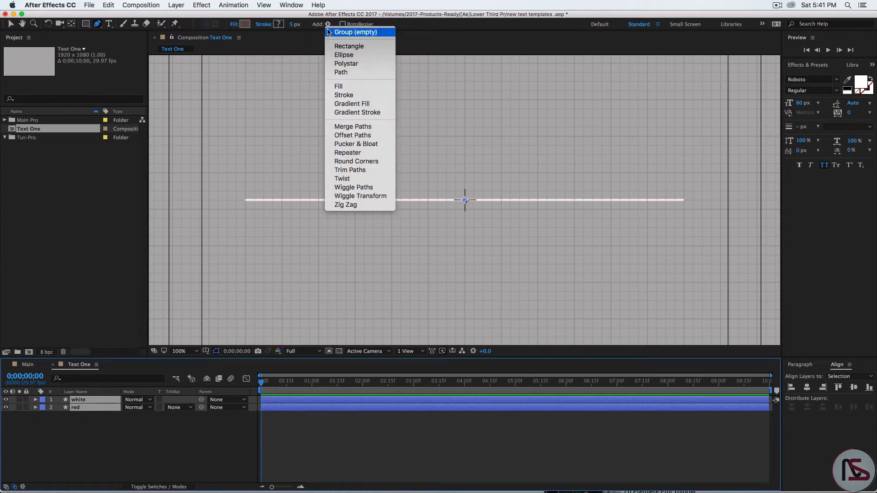
click(362, 174)
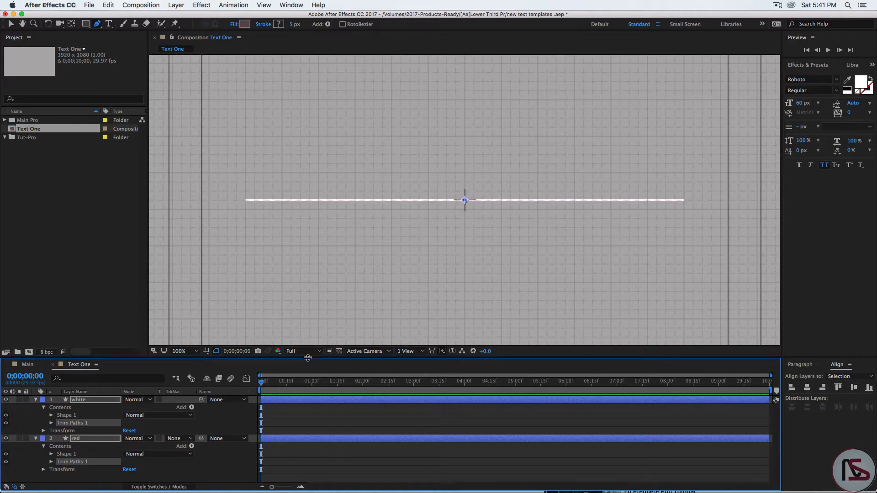
drag(308, 357, 308, 320)
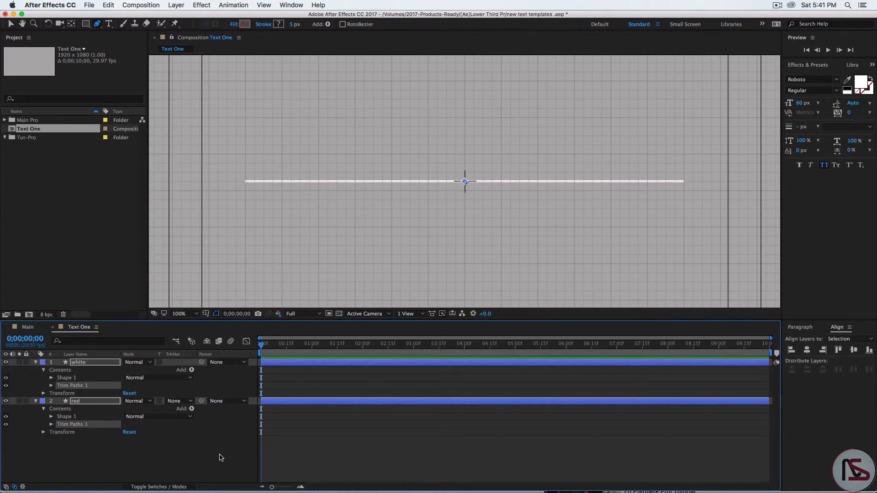
click(51, 424)
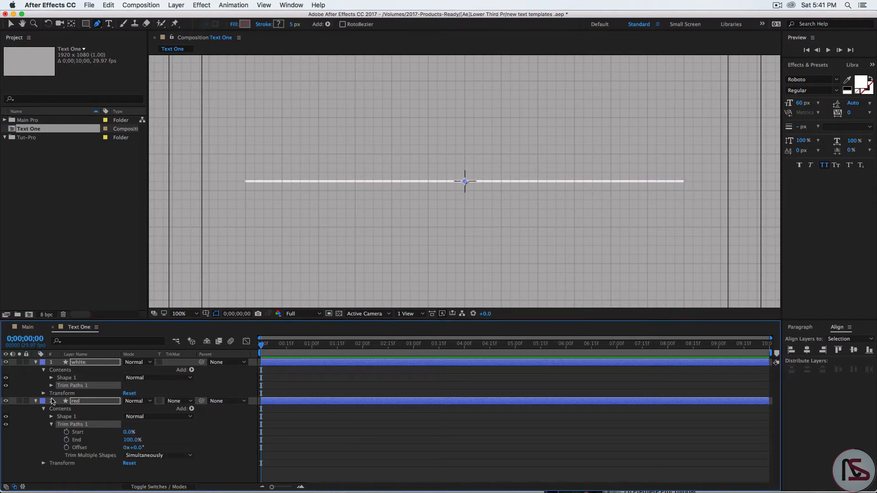
click(51, 385)
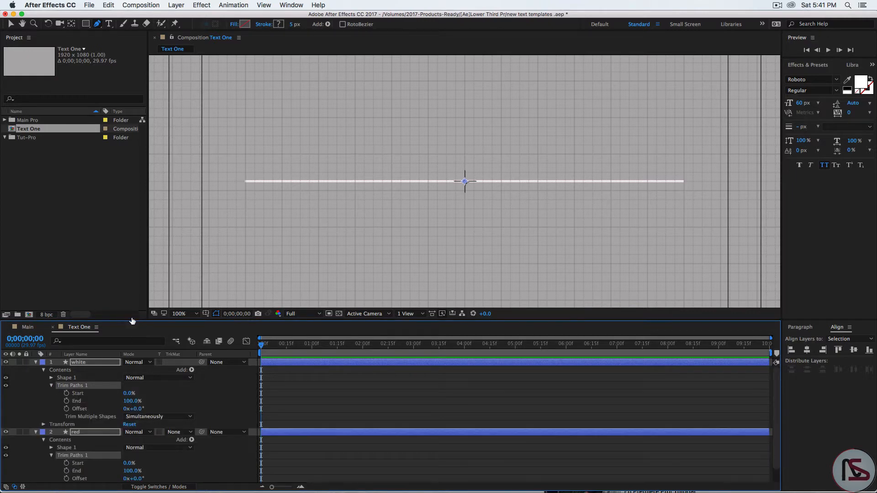
drag(130, 321, 130, 293)
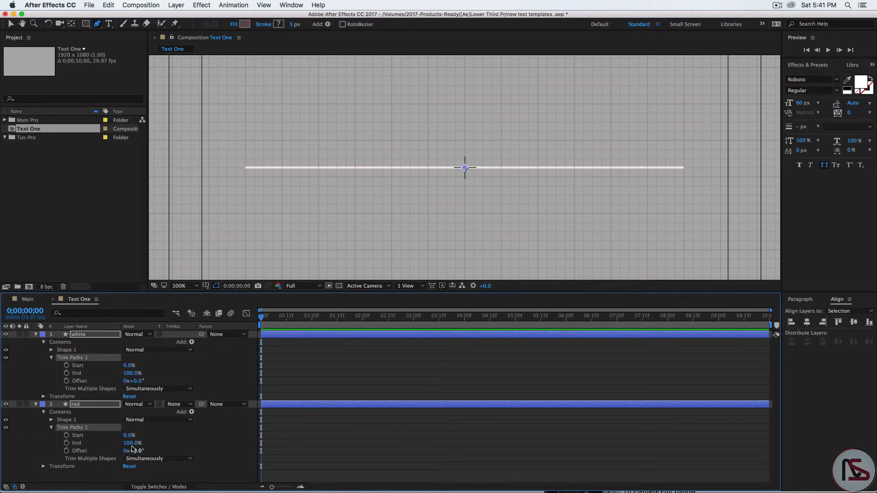
At time 0, set Trim Paths End to 0% on both layers and keyframe it, and keyframe the white layer's Start.
drag(130, 444, 58, 449)
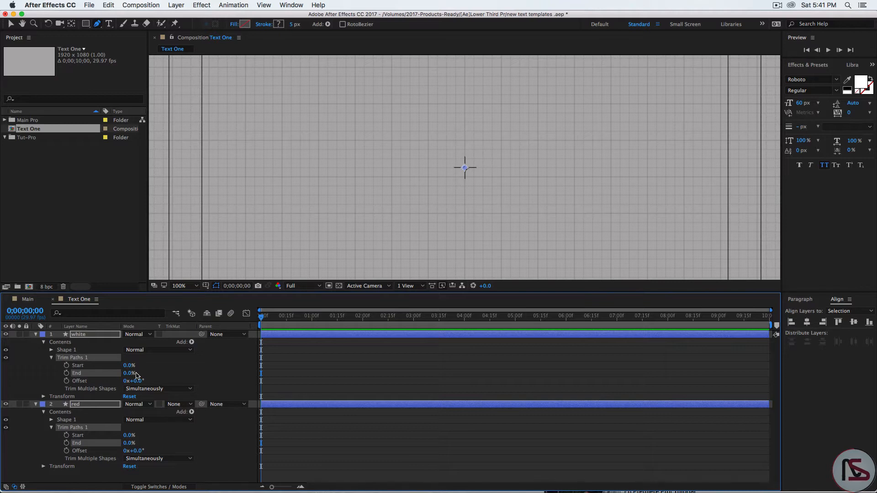
click(66, 373)
click(66, 444)
click(86, 478)
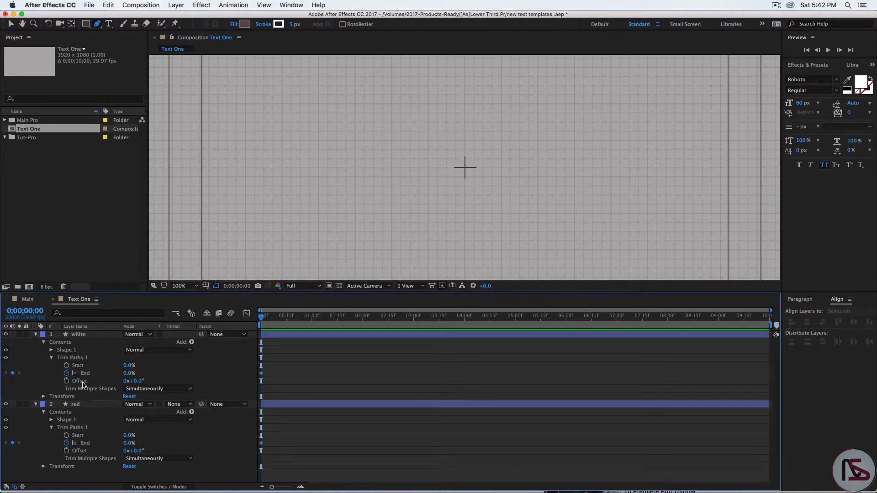
click(67, 366)
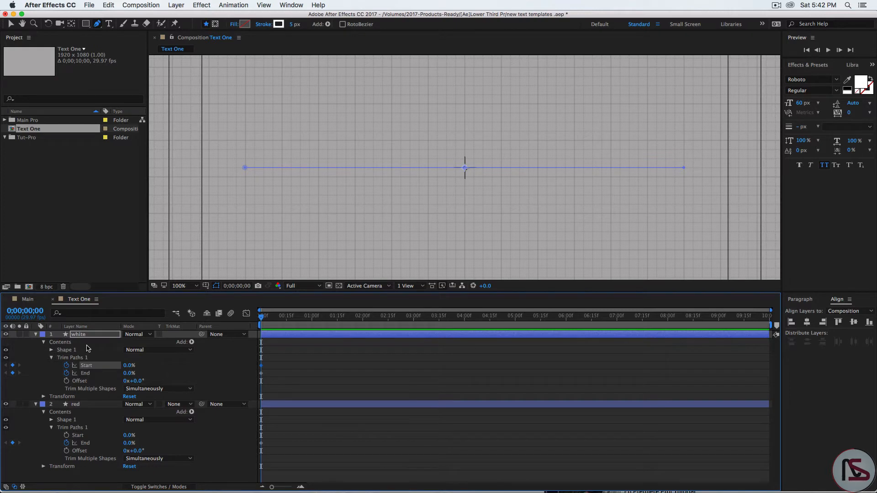
At 0;00;01;15, keyframe the white layer's Trim Paths Start and End at 100% and the red layer's End at 100%.
click(33, 319)
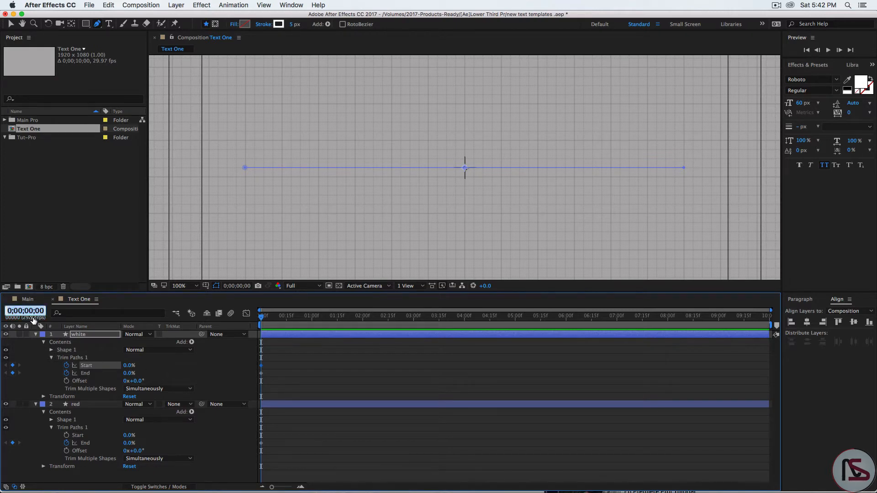
text(115)
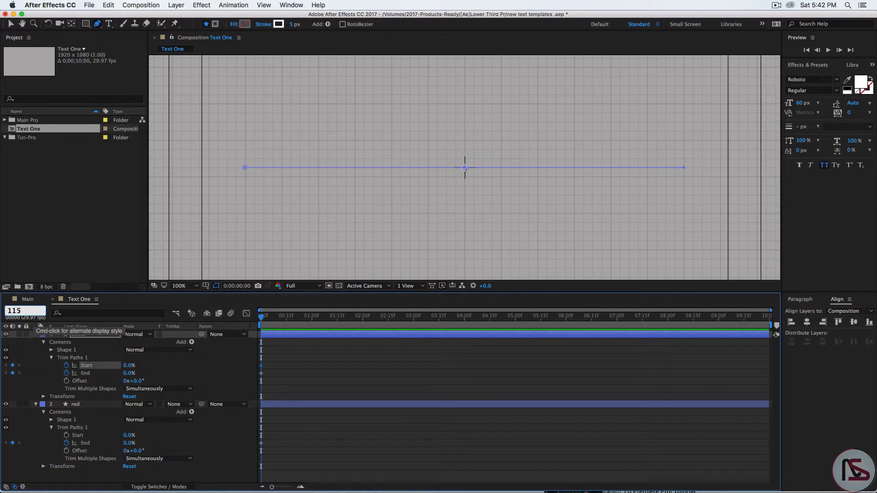
key(Return)
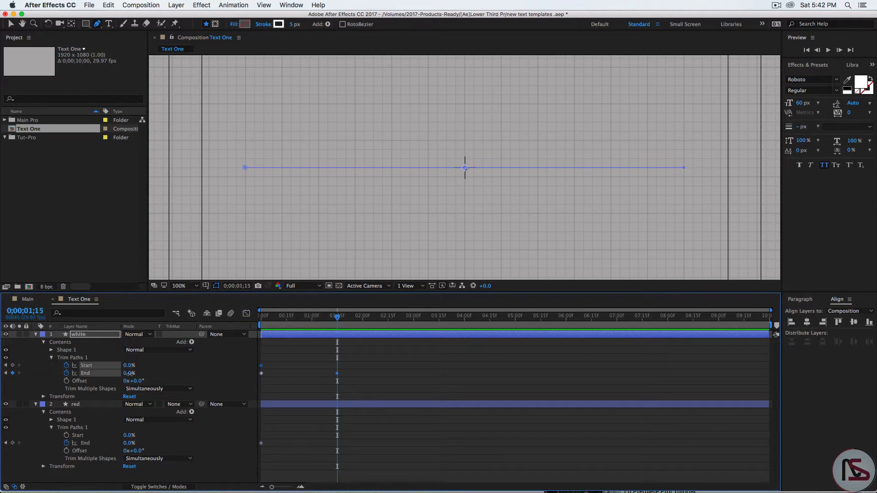
drag(130, 373, 206, 375)
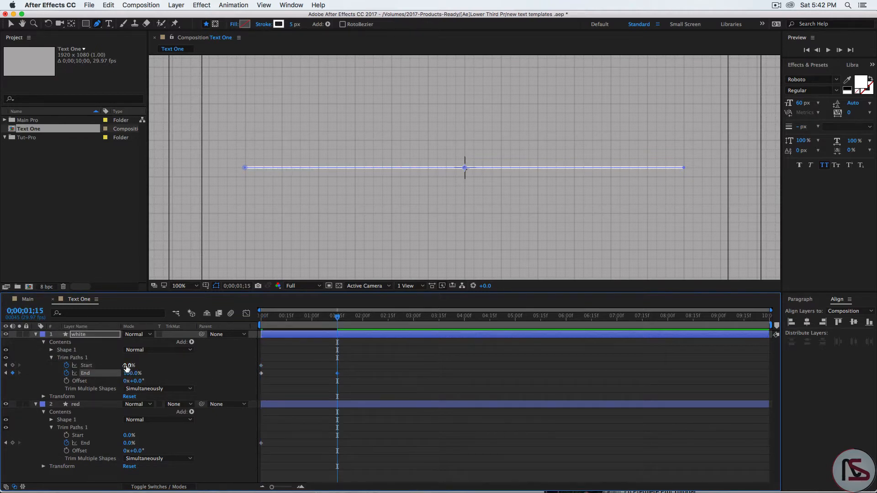
drag(129, 365, 192, 365)
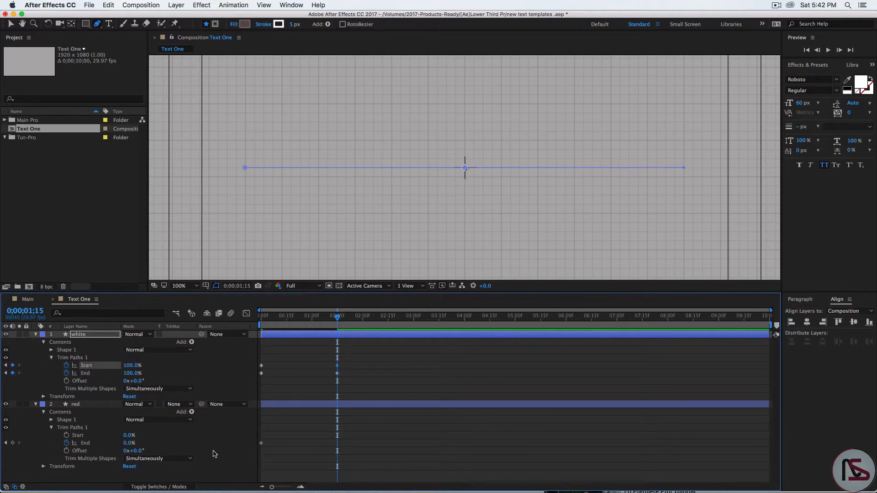
drag(129, 444, 201, 444)
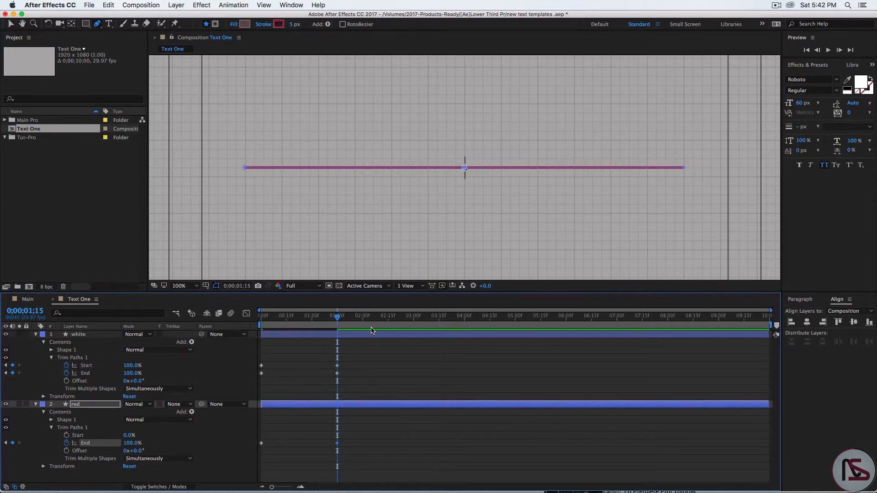
Preview the line animation from the beginning and end the work area at 0;00;02;24.
drag(337, 316, 290, 317)
key(space)
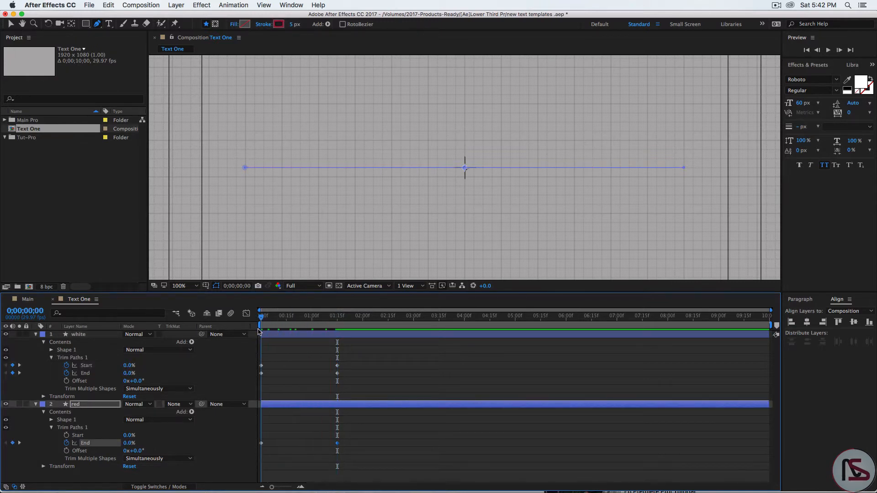
click(403, 325)
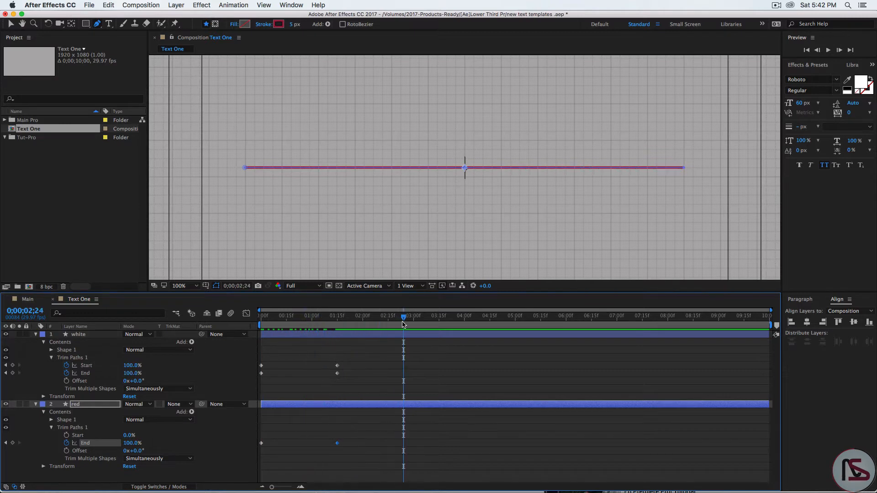
key(n)
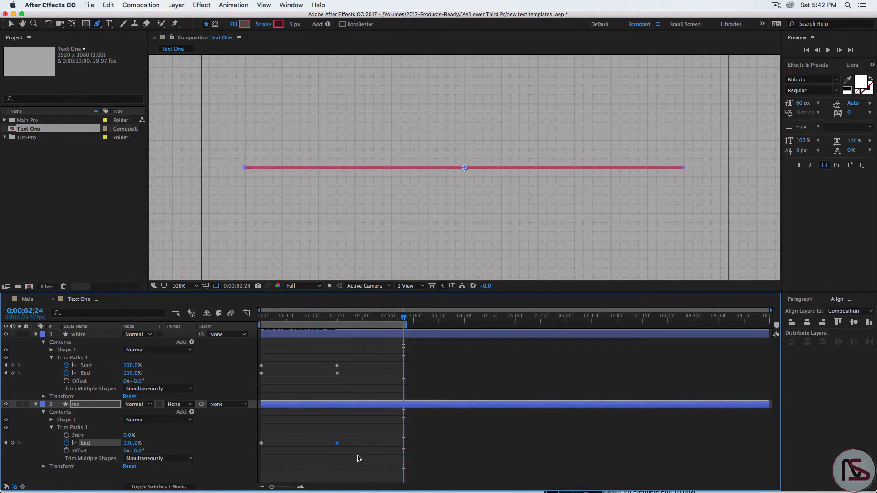
Apply Easy Ease to all Trim Paths keyframes on the white and red layers.
drag(357, 458, 252, 365)
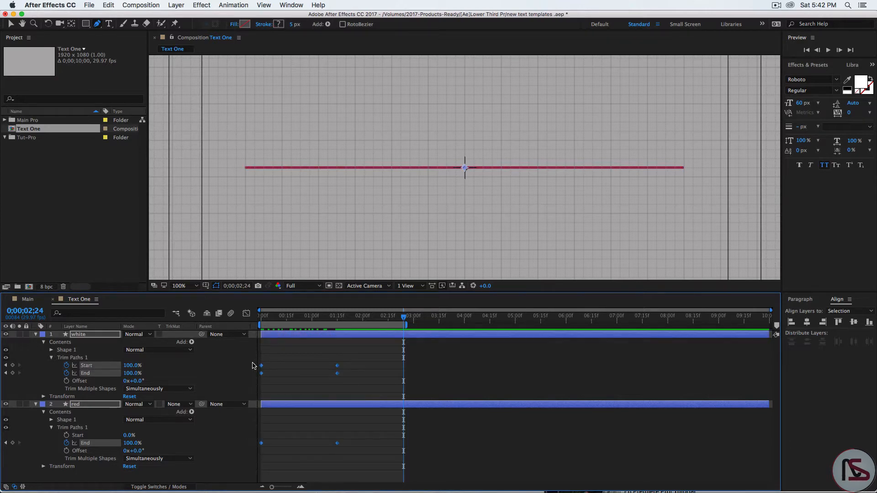
right_click(338, 375)
mouse_move(371, 479)
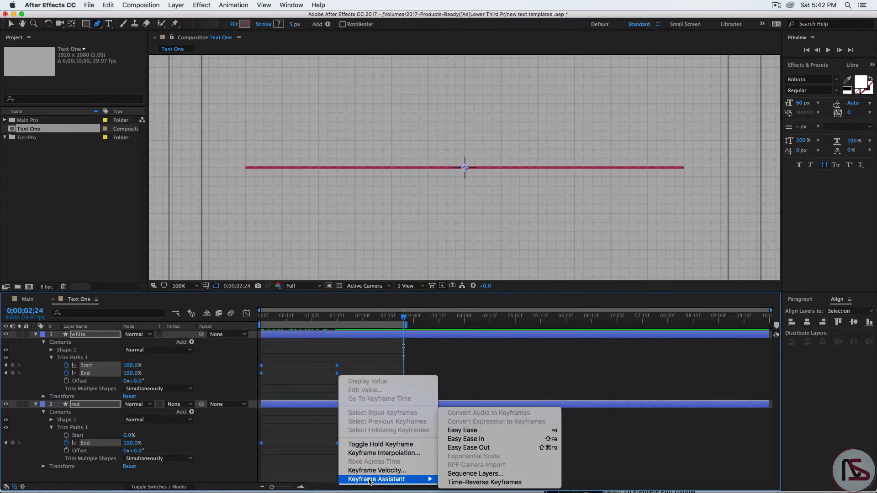
click(466, 432)
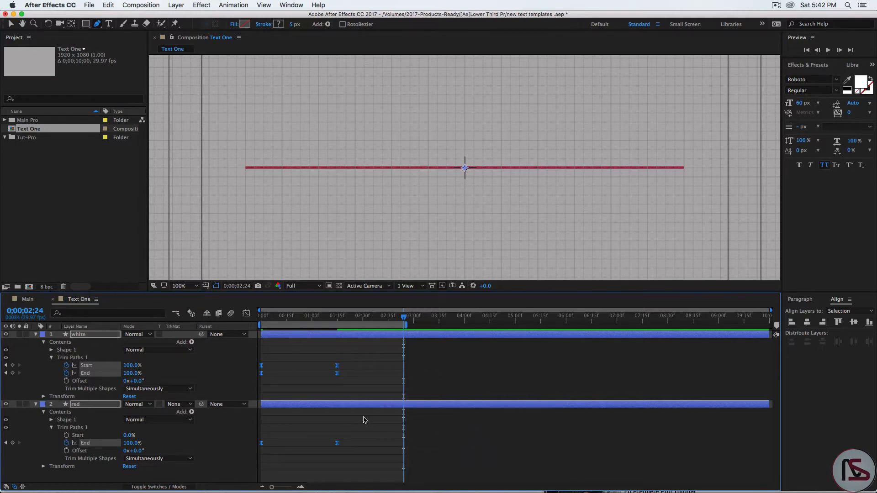
Reshape the selected keyframes' speed curve to peak early and ease out slowly from about halfway, and preview the line animation.
click(247, 314)
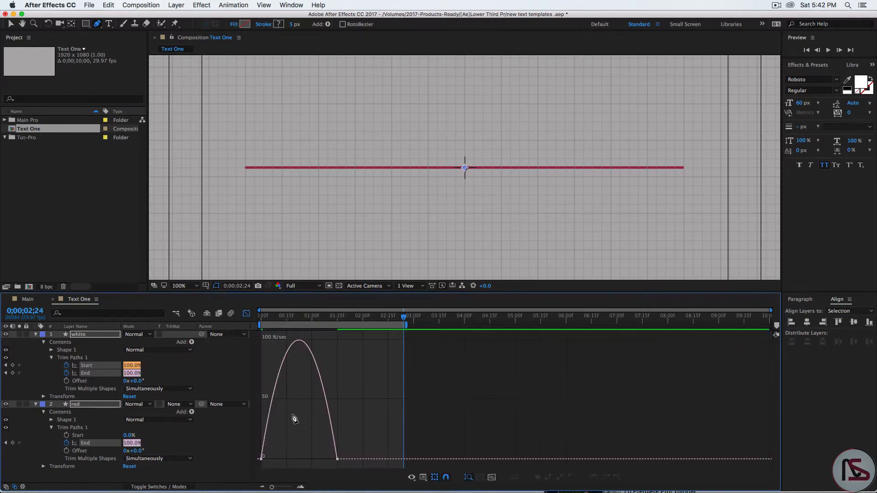
key(v)
drag(321, 444, 299, 457)
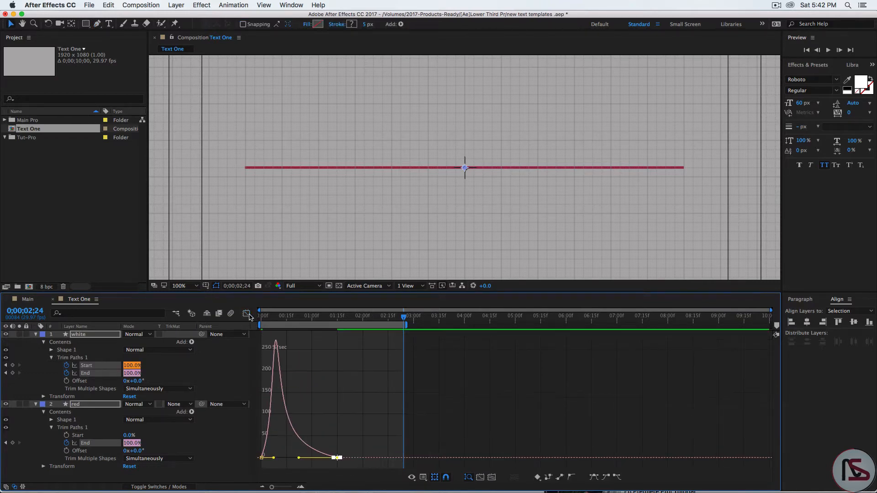
click(246, 314)
key(space)
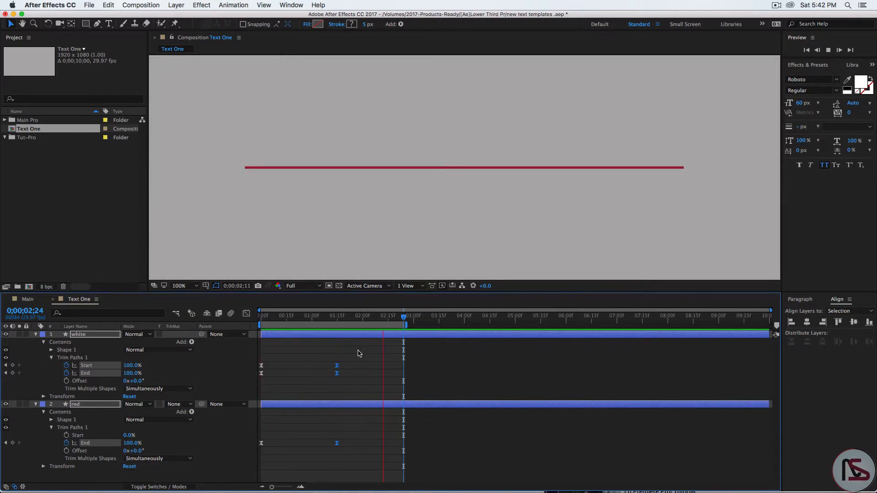
key(space)
Shift the white layer's Trim Paths Start keyframes to begin at 0;00;00;10 and preview the offset animation.
click(28, 316)
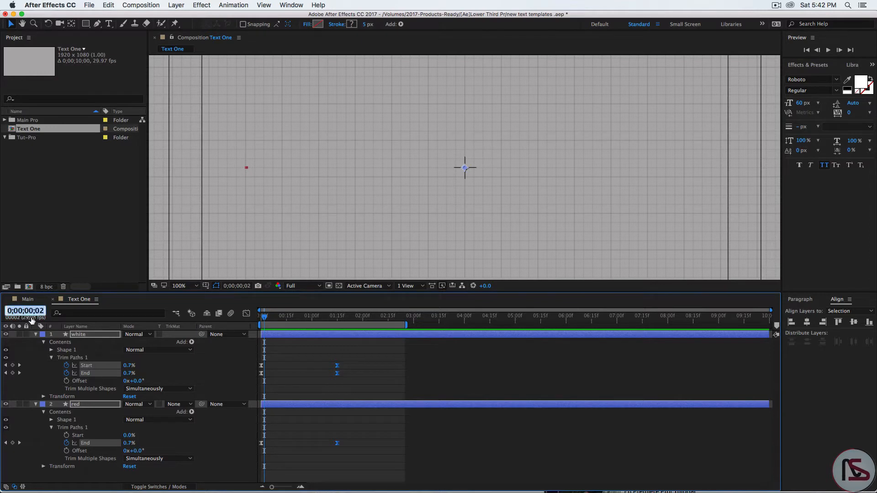
text(10)
key(Return)
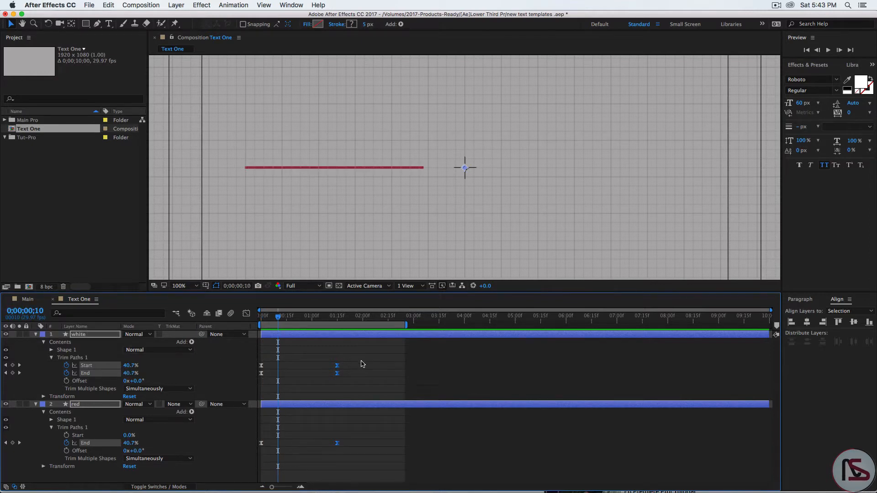
drag(362, 364, 279, 370)
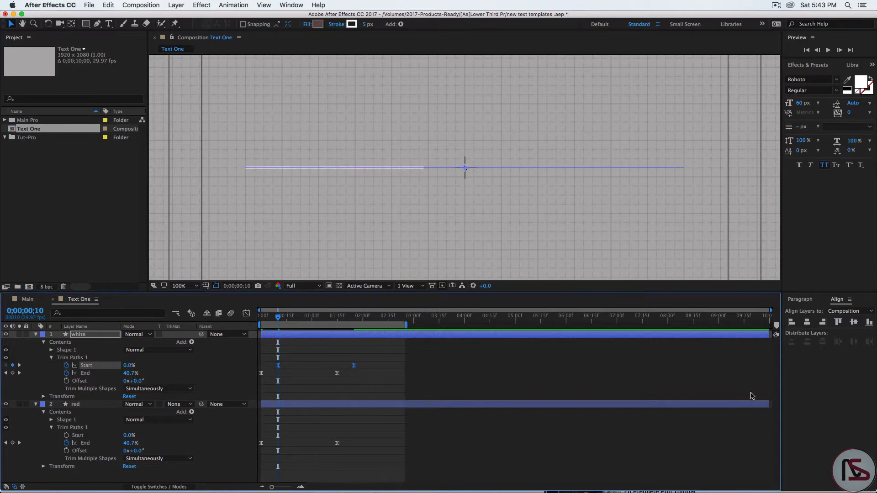
key(space)
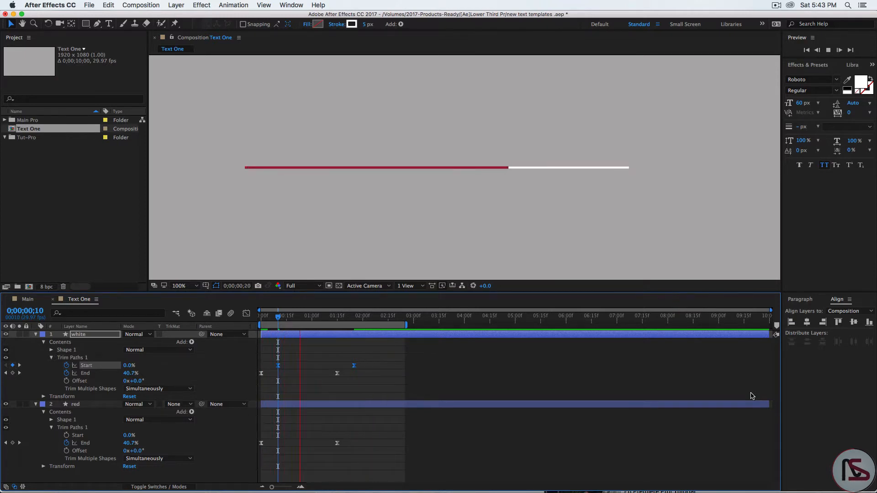
key(space)
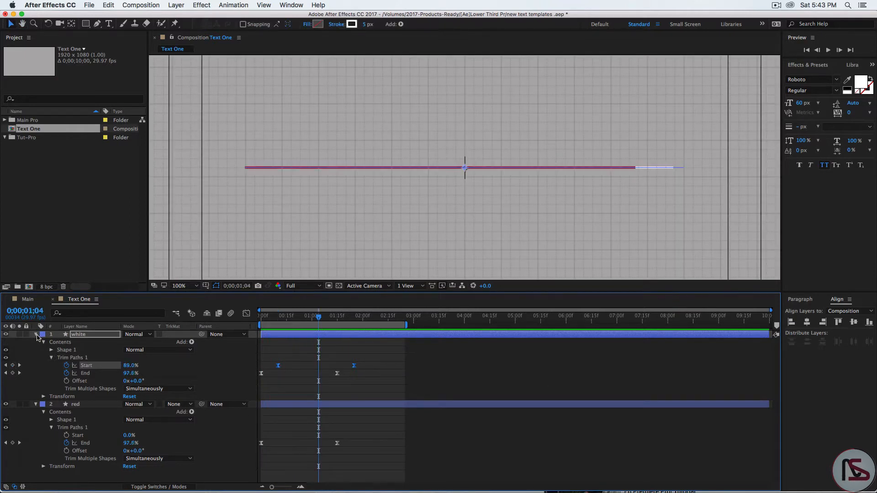
Collapse the properties of the white and red layers and deselect everything.
click(35, 335)
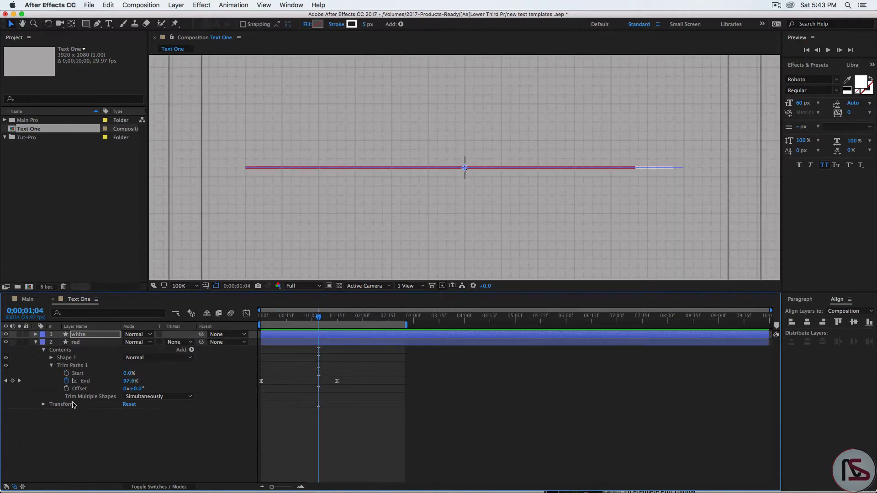
click(43, 351)
click(36, 344)
click(110, 397)
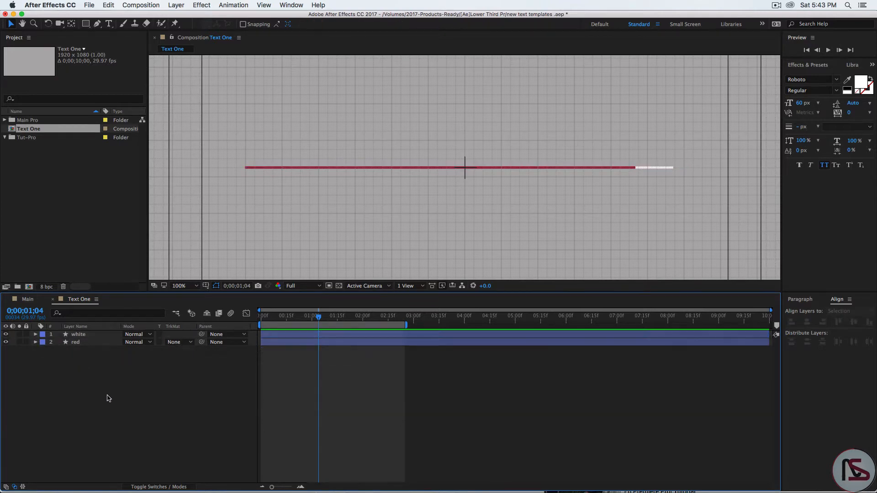
Create a new text layer reading "NERA STUDIO TUTORIALS".
right_click(116, 388)
mouse_move(206, 391)
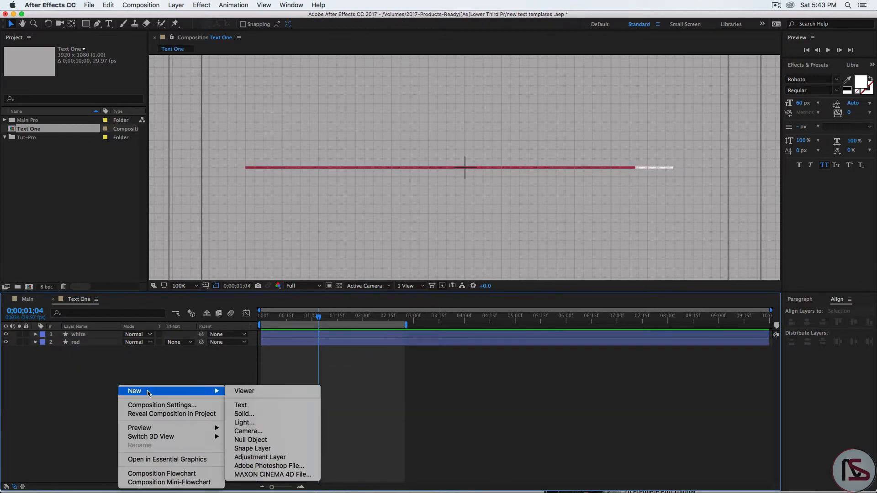
click(251, 406)
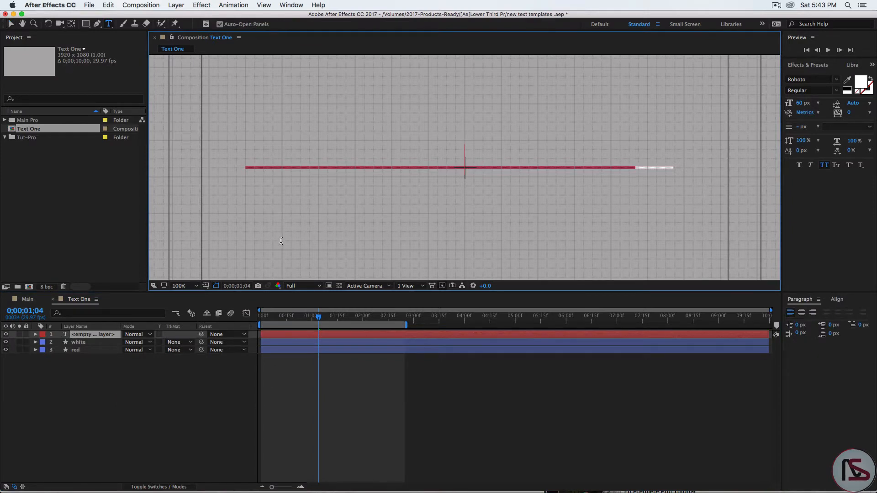
text(NERA STUDIO TUTORIALS)
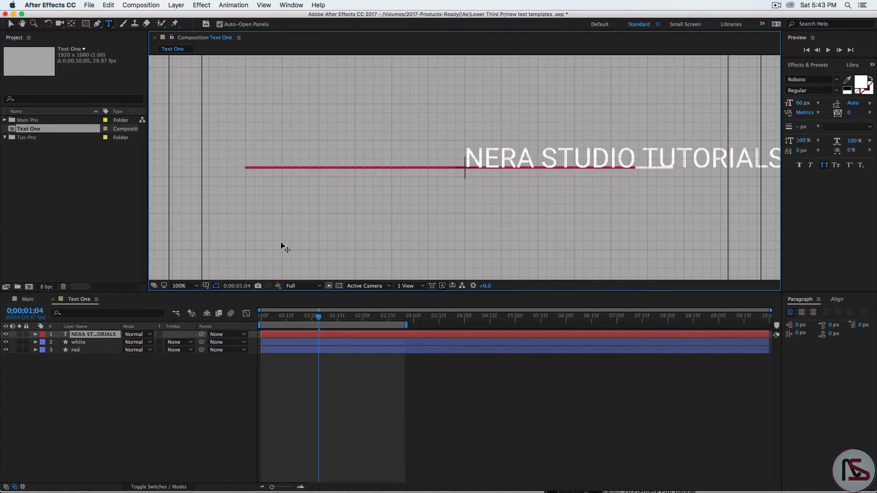
Center the text layer horizontally in the composition and set its vertical position to 512, above the lines.
click(103, 336)
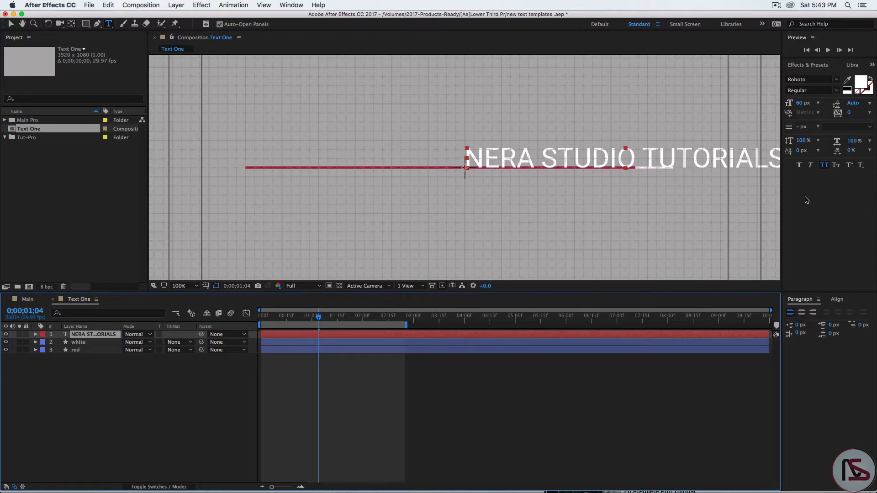
click(837, 300)
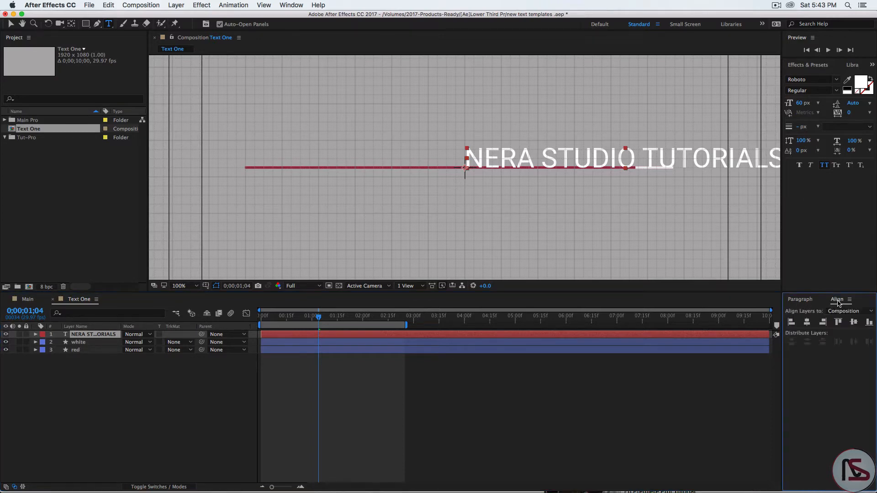
click(806, 322)
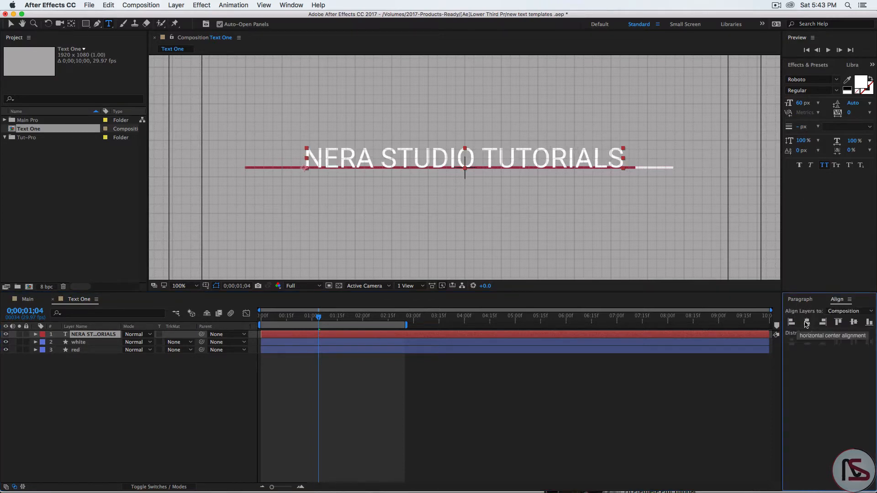
click(100, 335)
key(p)
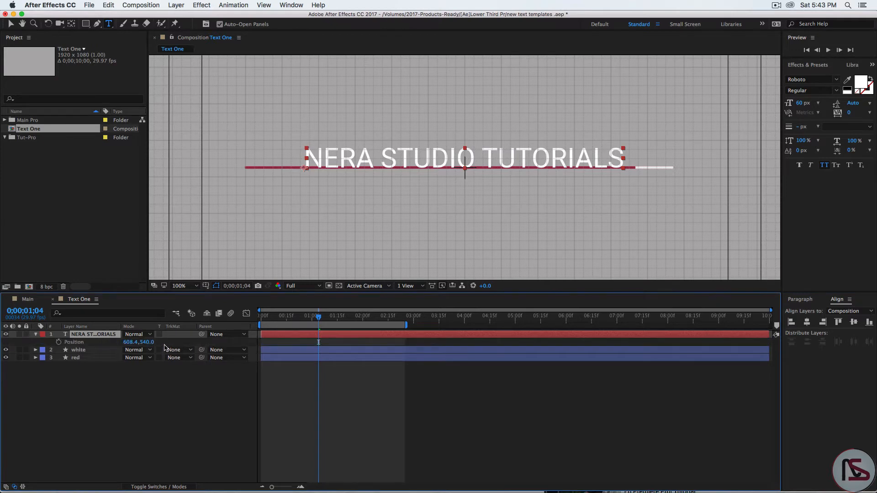
drag(147, 342, 133, 344)
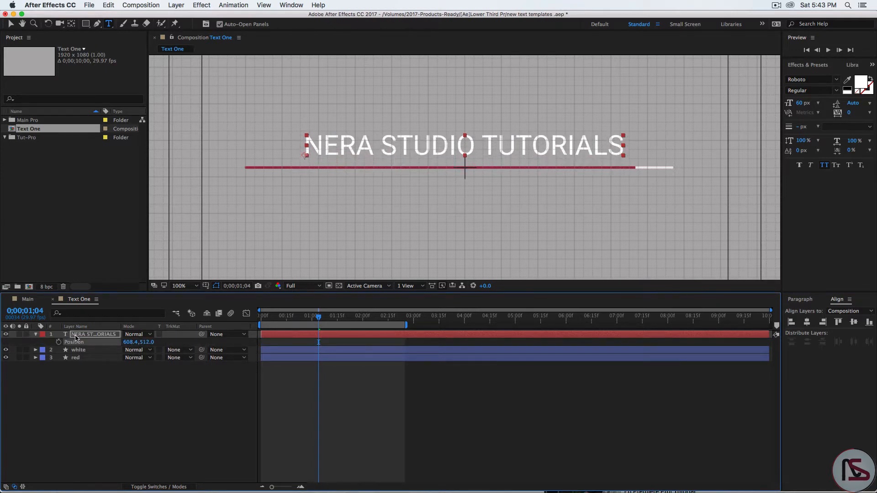
click(35, 335)
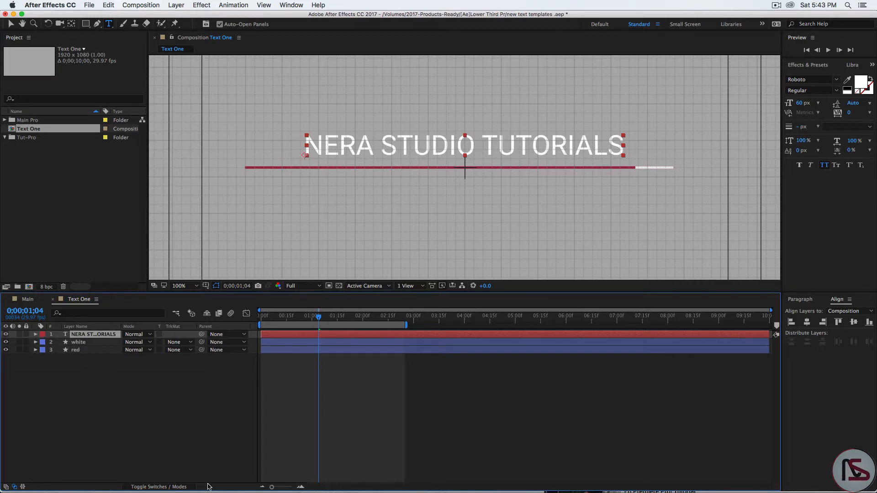
Switch to Firefox, examine the text presets tutorial's description for the download link, and return to After Effects.
mouse_move(352, 475)
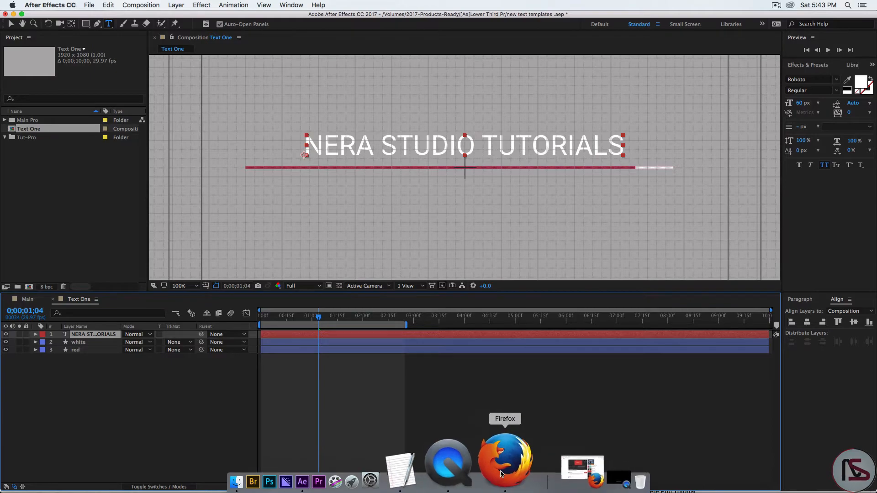
click(500, 474)
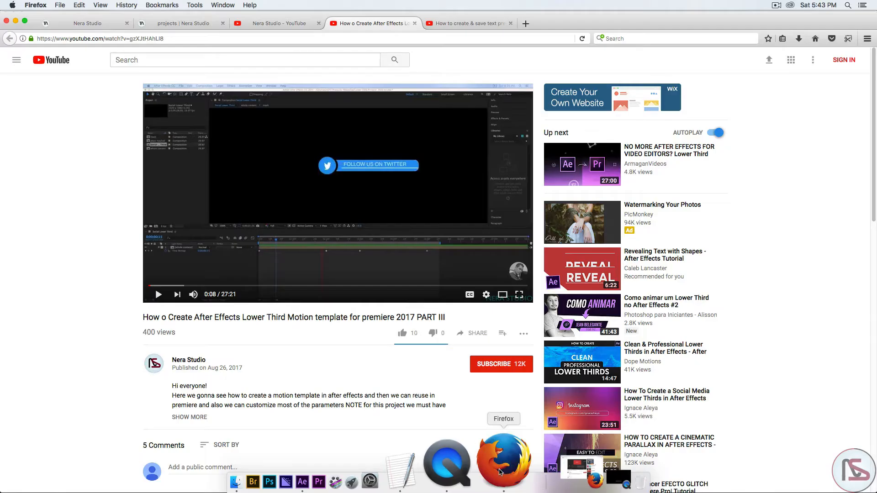
click(456, 23)
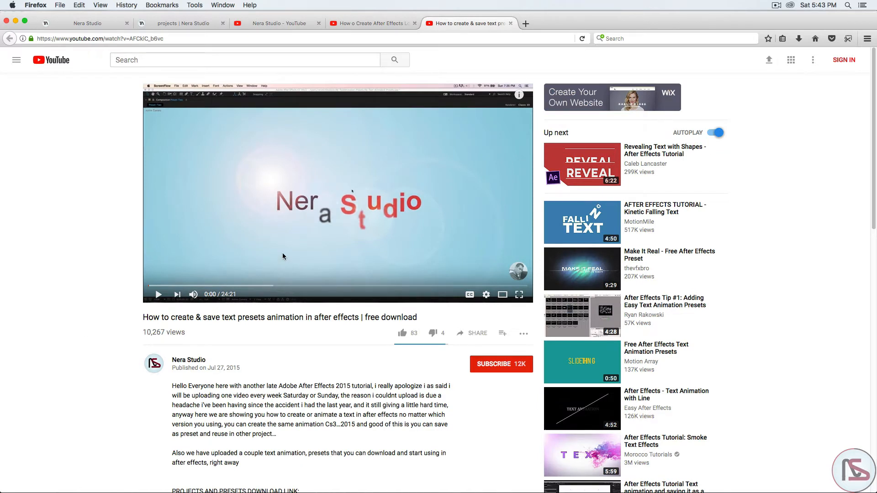
scroll(130, 409, down, 1)
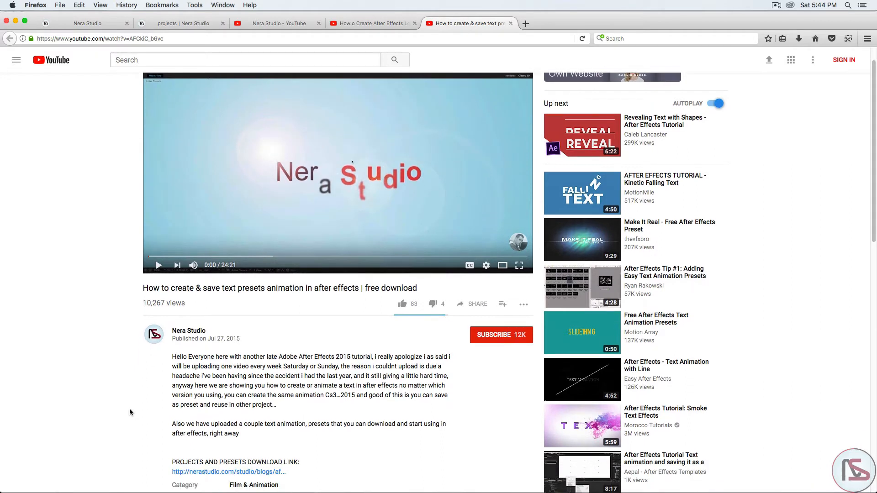
scroll(130, 408, down, 2)
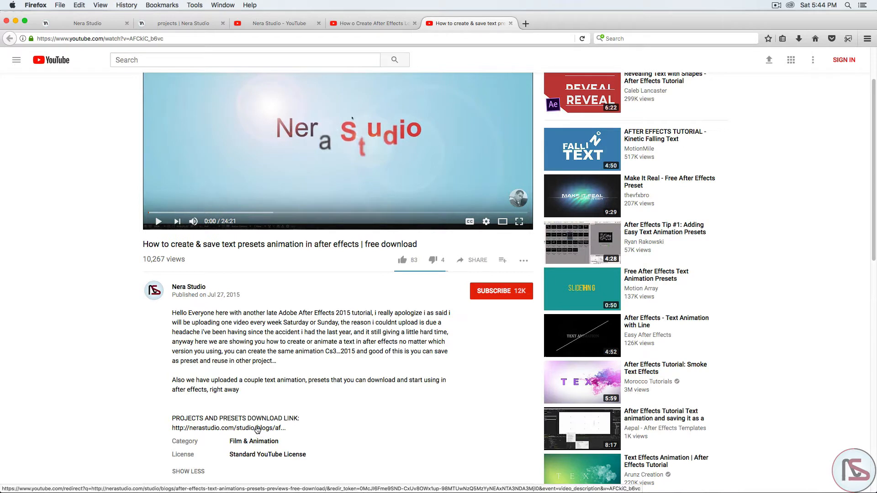
scroll(114, 358, up, 2)
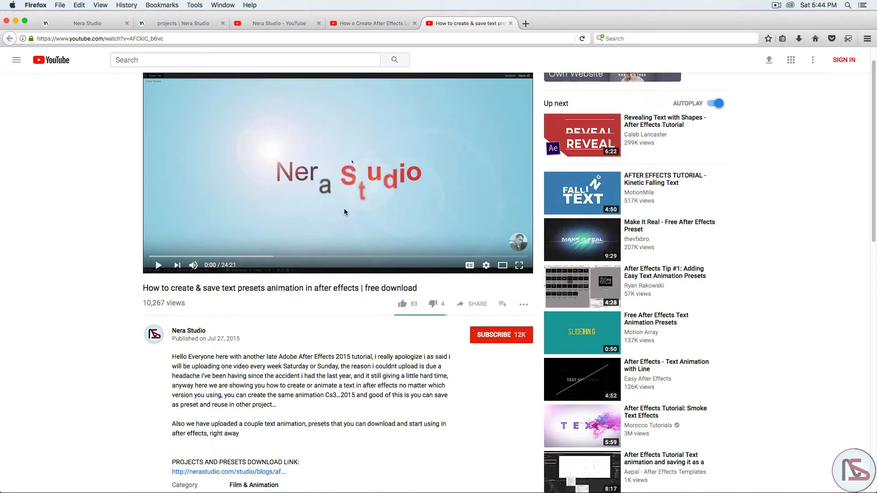
mouse_move(365, 480)
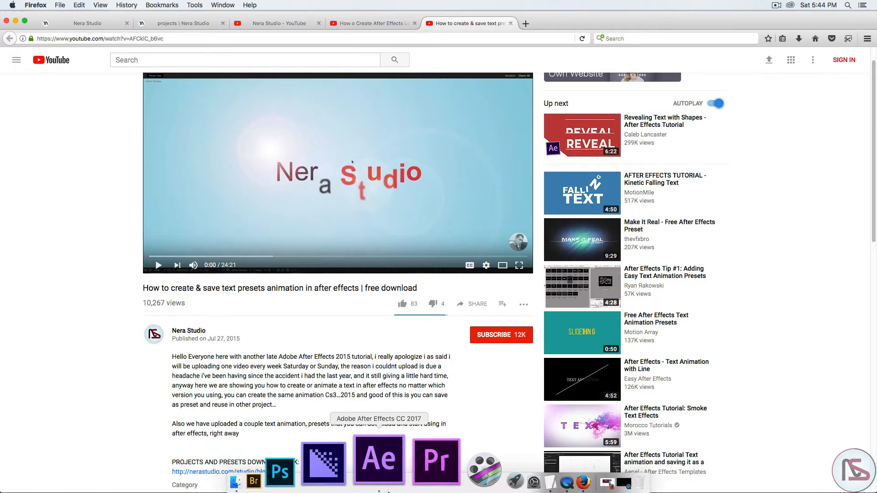
click(393, 466)
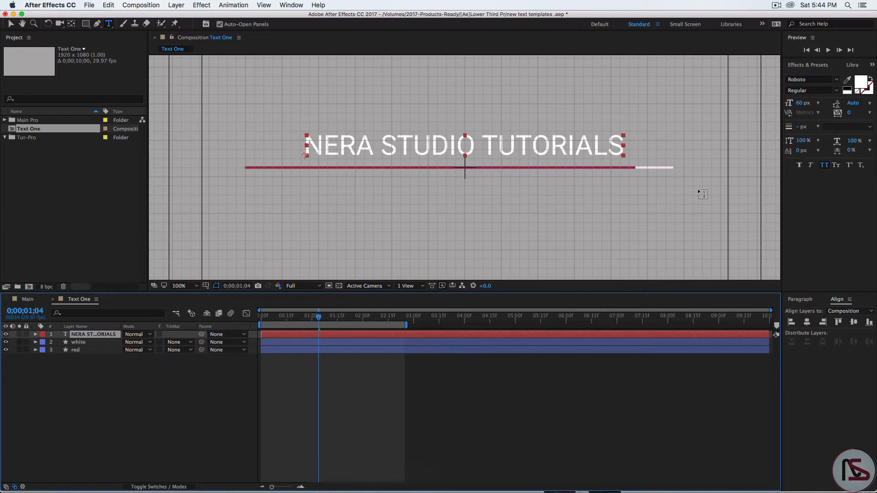
Browse the effects and presets to the In folder of Nera Studio within the Text animation presets.
click(812, 66)
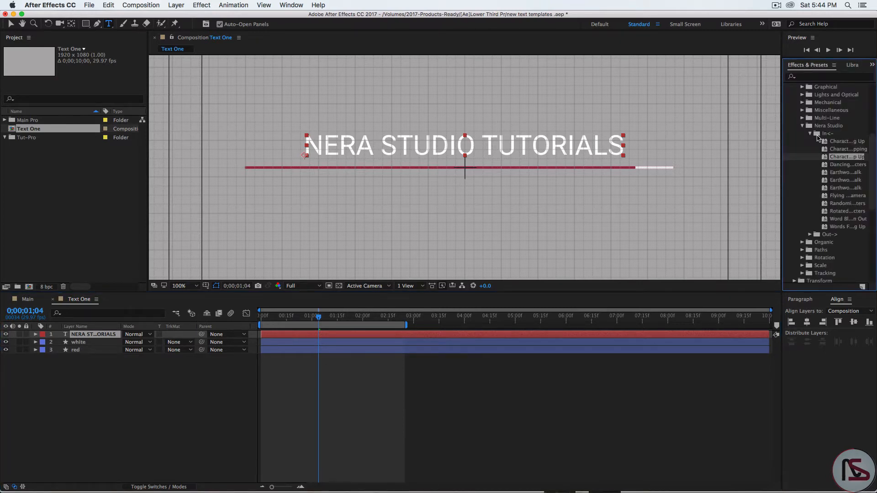
click(803, 126)
scroll(819, 126, up, 5)
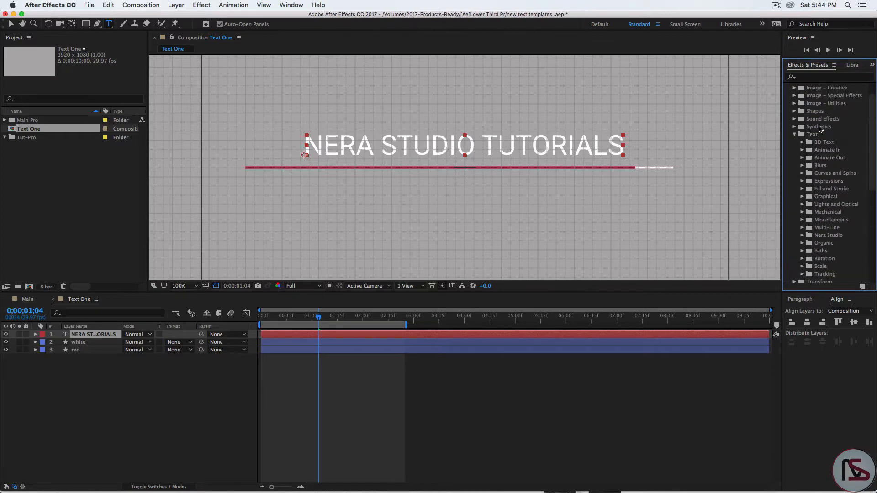
click(795, 135)
scroll(791, 95, up, 2)
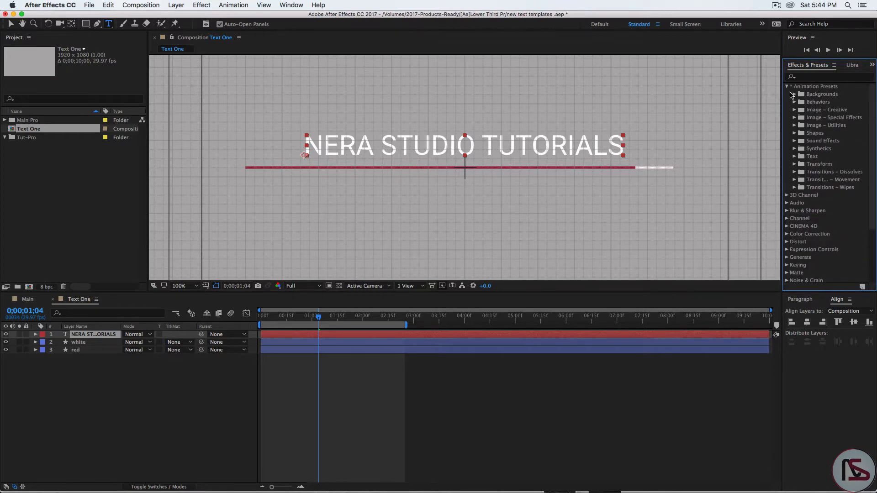
click(787, 88)
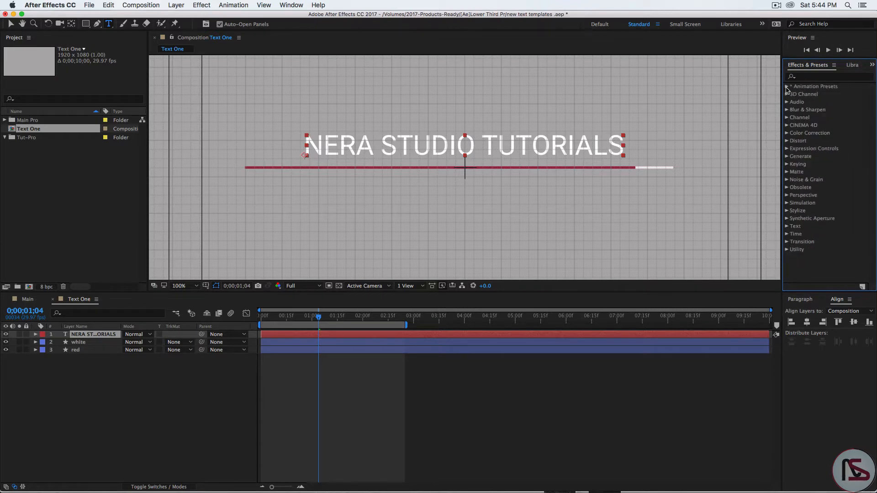
click(787, 88)
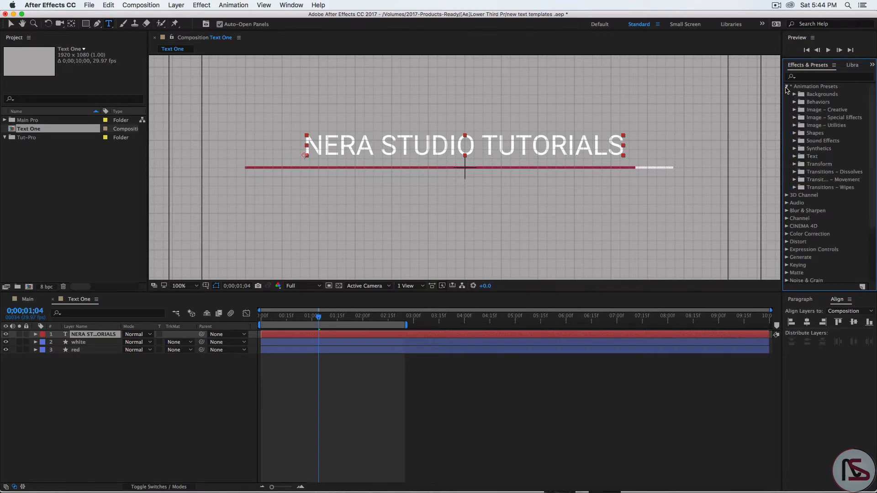
click(795, 157)
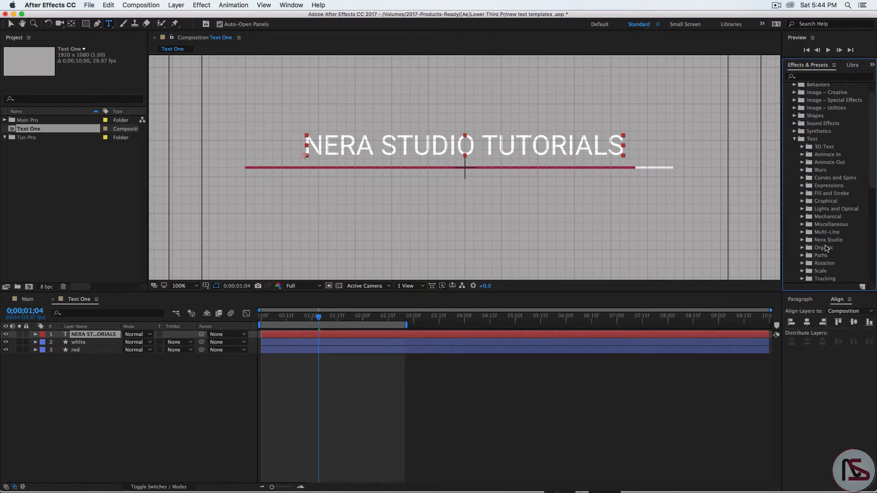
click(803, 241)
scroll(818, 233, down, 3)
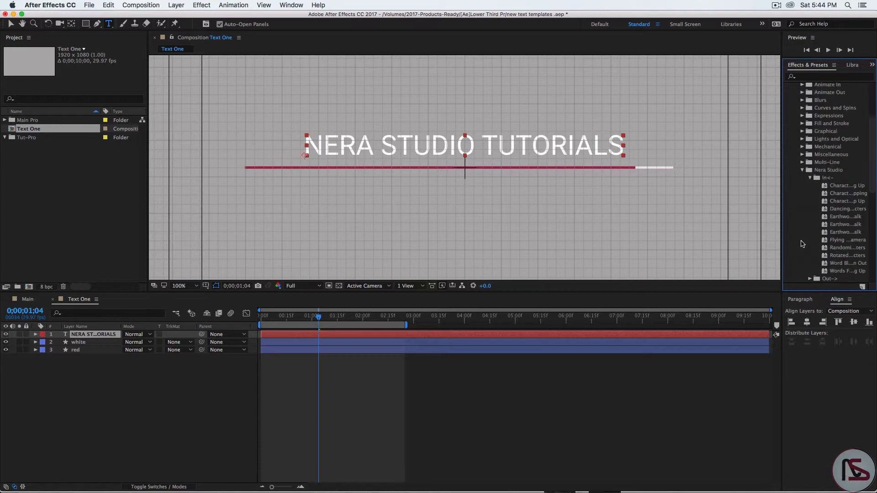
click(810, 179)
Apply the third preset in Nera Studio's In folder to the text layer at the composition start and scrub through the animation.
click(842, 202)
drag(842, 202, 90, 335)
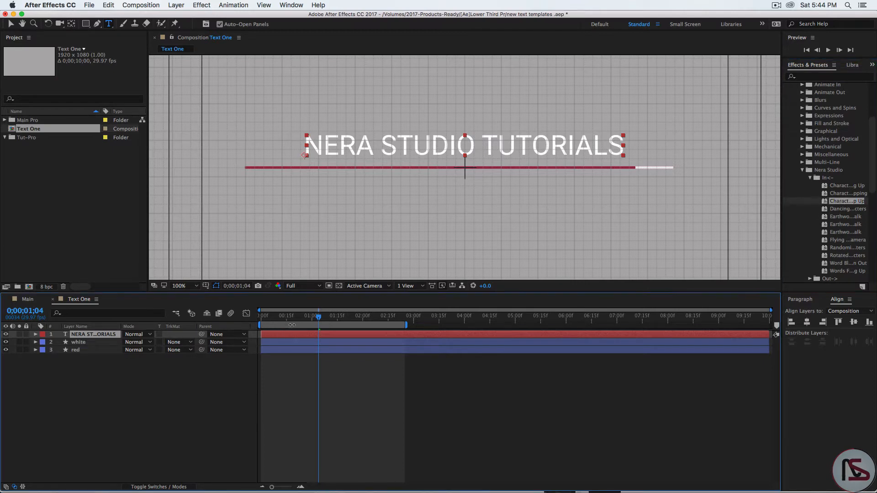
key(Home)
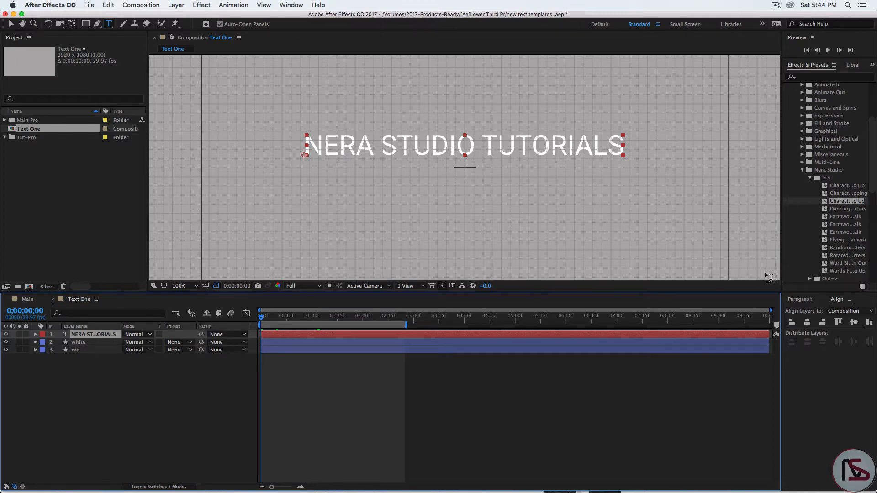
double_click(826, 202)
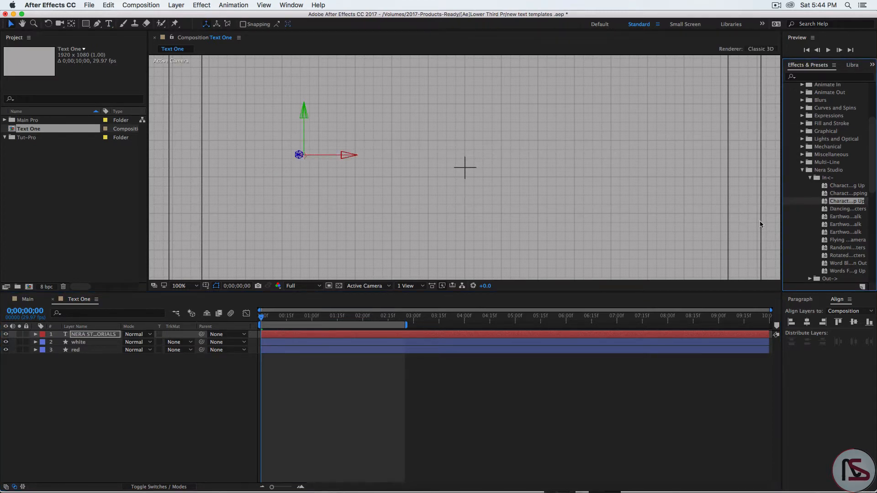
drag(265, 322, 344, 319)
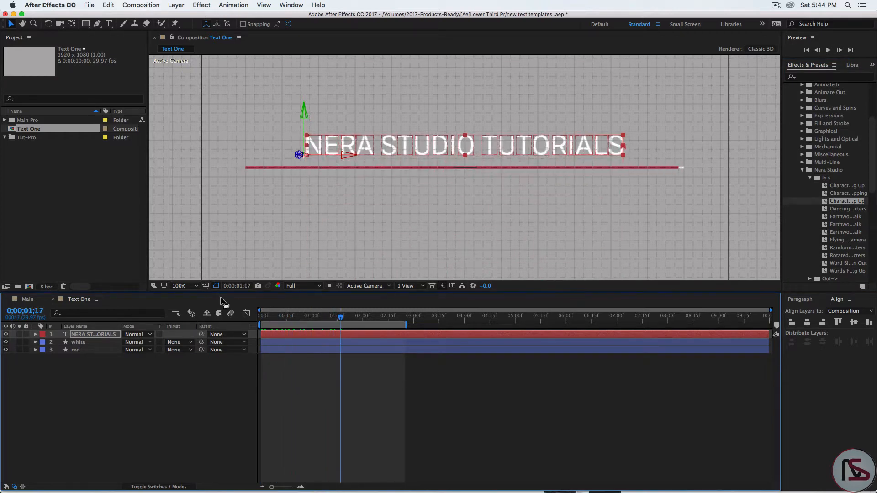
With the whole frame in view and no layer selected, set up the Rectangle tool with its stroke set to None.
click(187, 286)
click(185, 294)
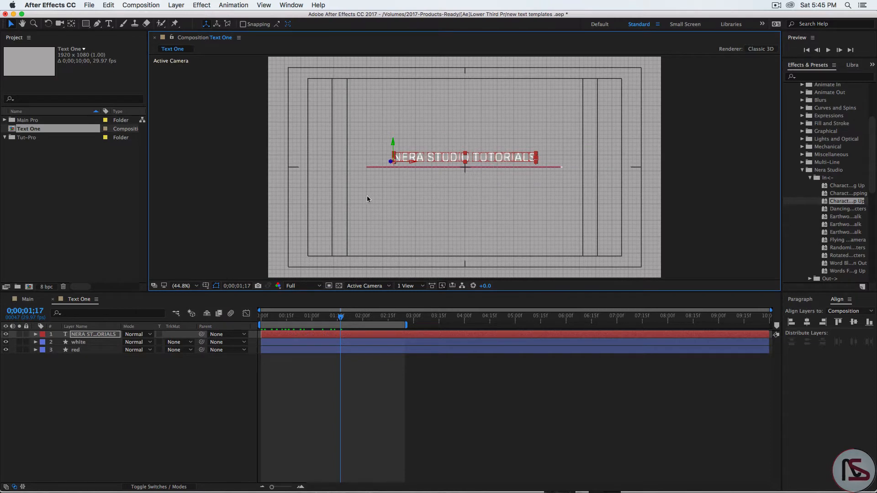
mouse_move(340, 319)
mouse_down()
mouse_move(263, 322)
mouse_move(346, 328)
mouse_up()
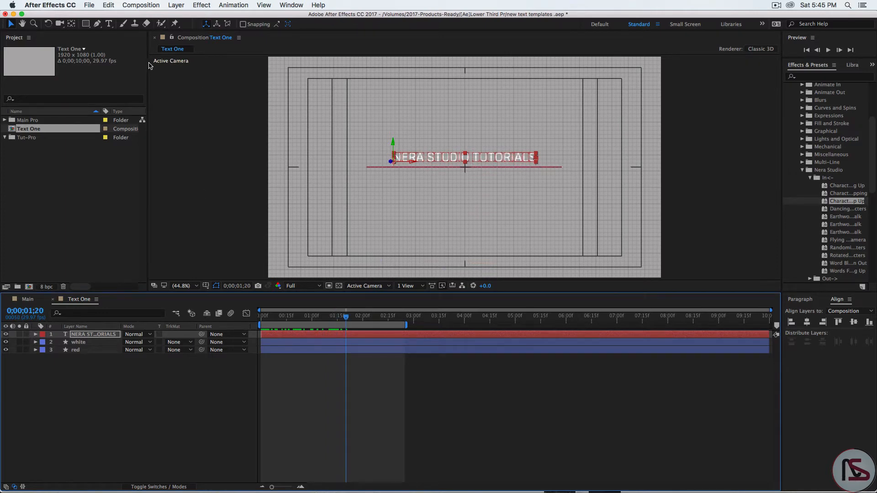
click(89, 24)
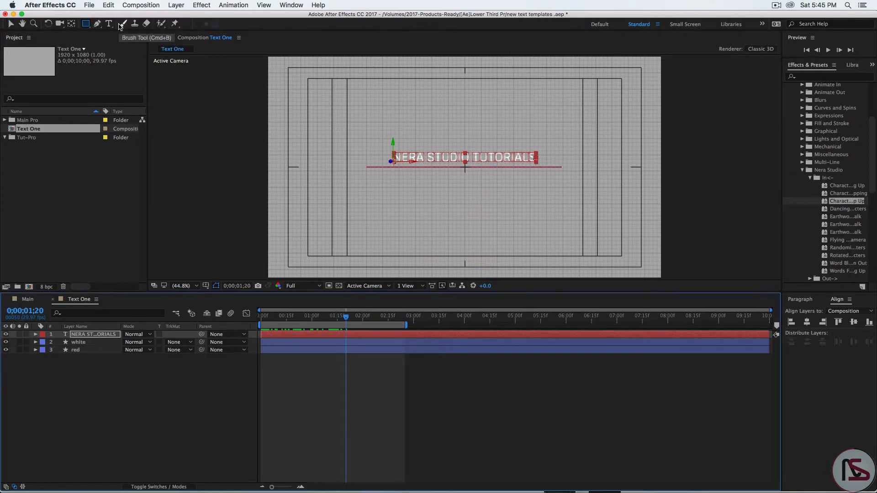
click(222, 140)
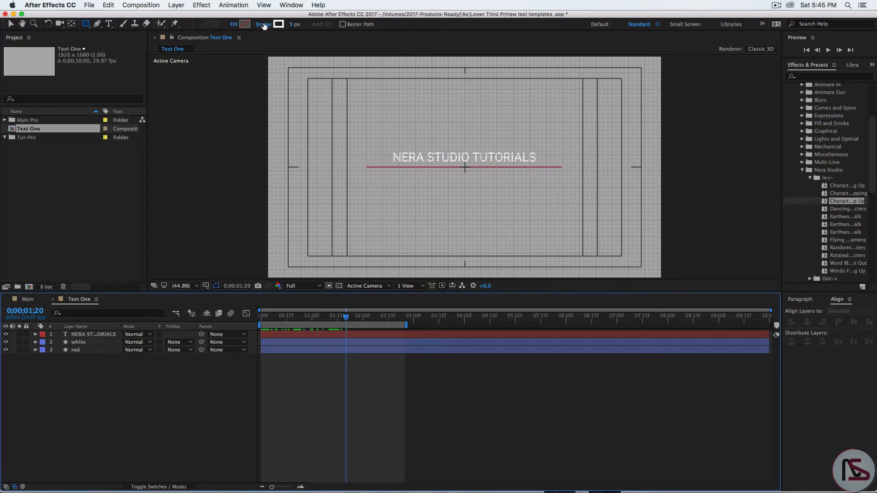
click(264, 24)
click(392, 230)
click(458, 282)
Set the shape fill to a solid blue color and draw a full-width rectangle covering the frame from the line downward.
click(234, 24)
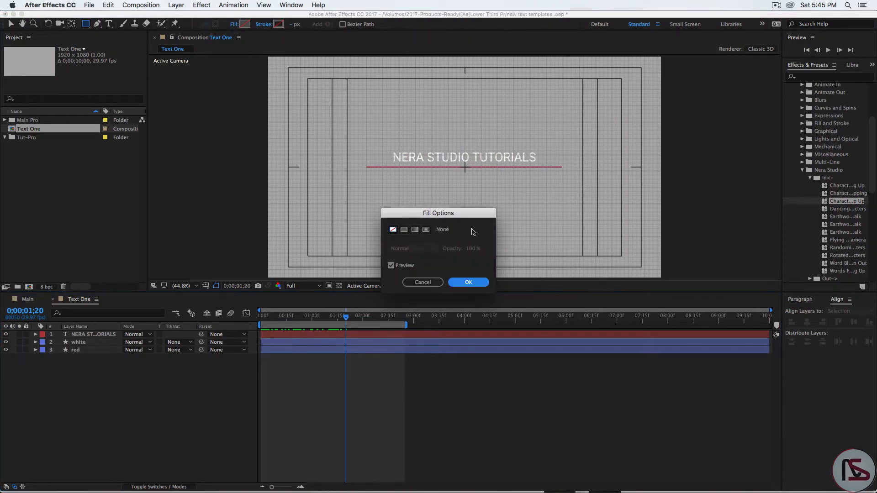
click(404, 230)
click(470, 283)
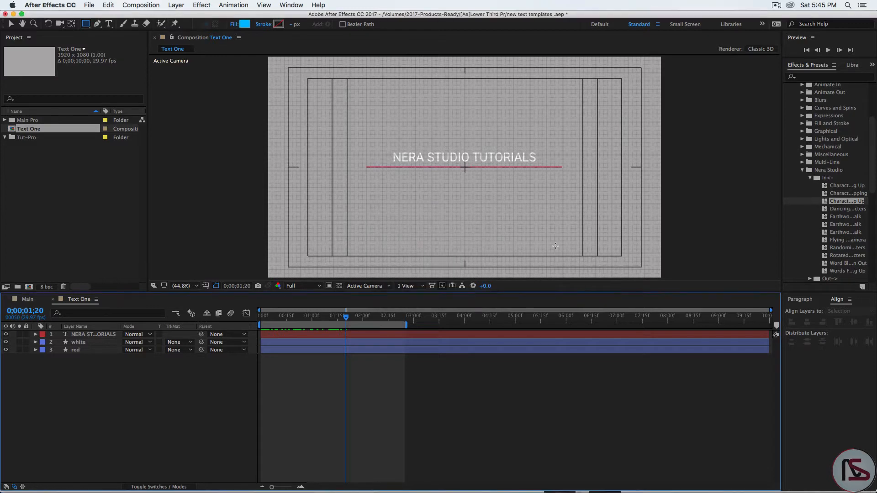
mouse_move(661, 279)
mouse_down()
mouse_move(445, 235)
mouse_move(255, 167)
mouse_up()
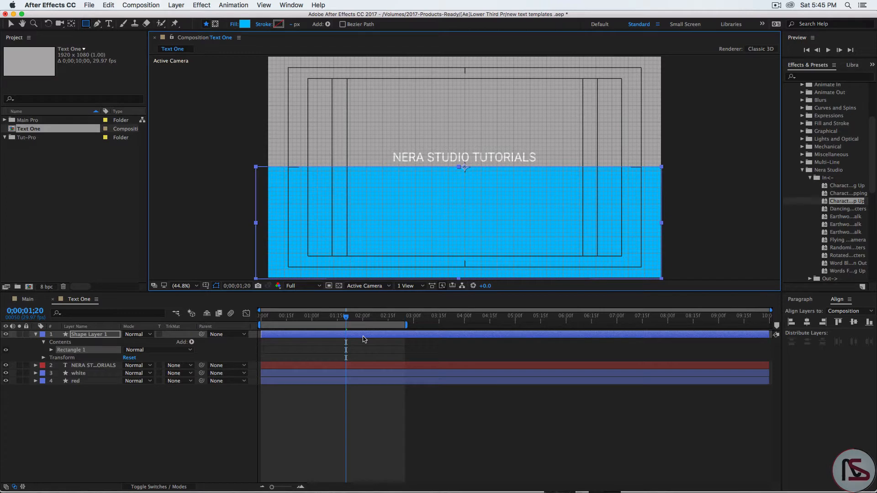
click(36, 335)
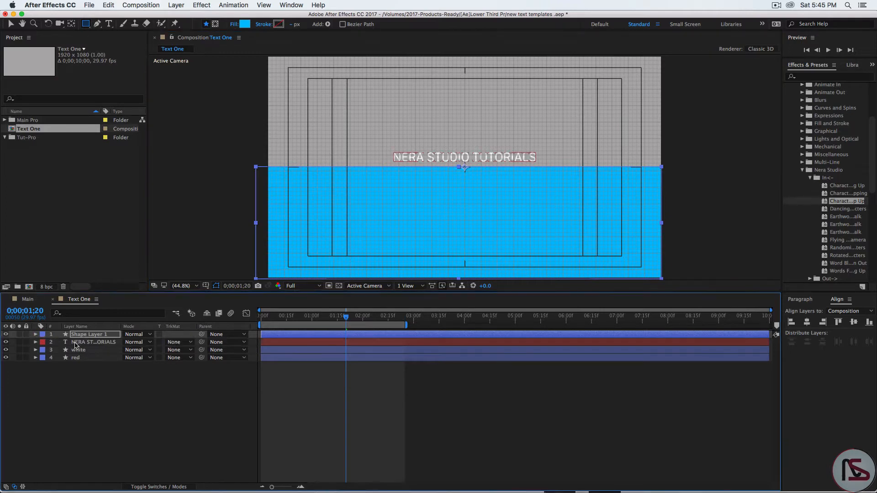
Set the text layer's track matte to Alpha Inverted Matte "Shape Layer 1".
click(98, 342)
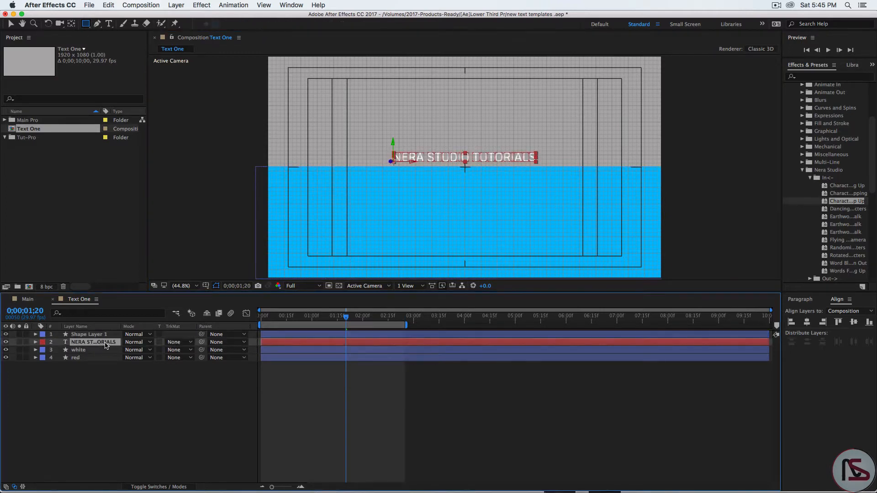
click(183, 343)
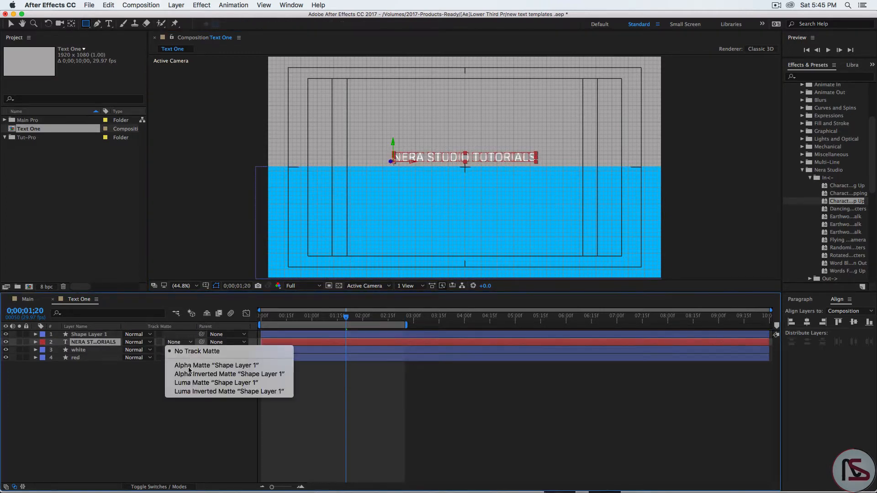
click(213, 377)
Preview the matted text reveal together with the line animation, at fit size and at 100% magnification.
drag(353, 320, 291, 324)
key(space)
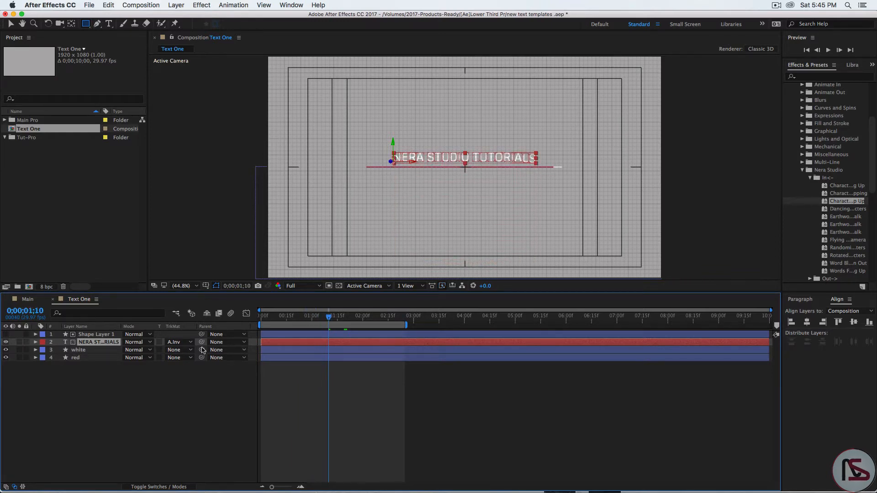
click(170, 393)
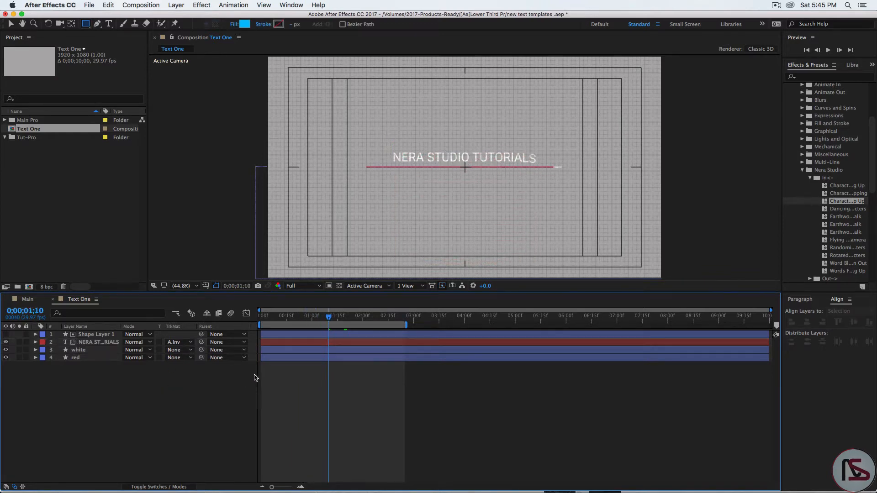
key(space)
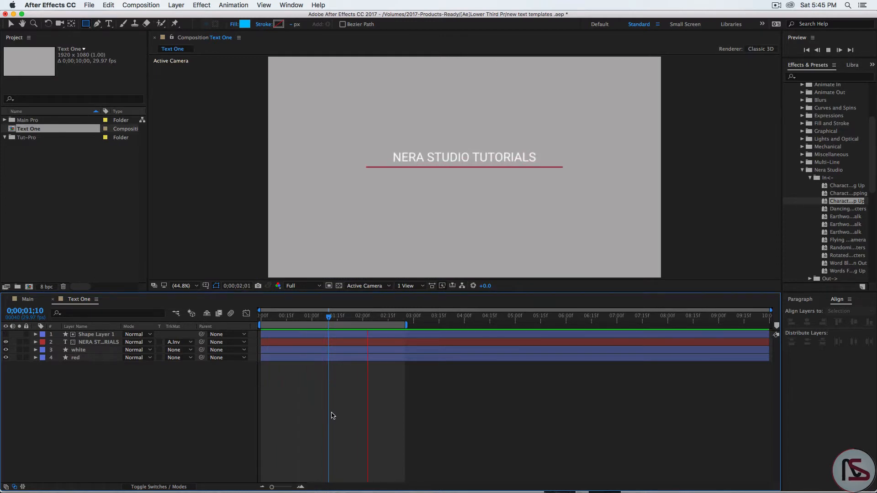
key(space)
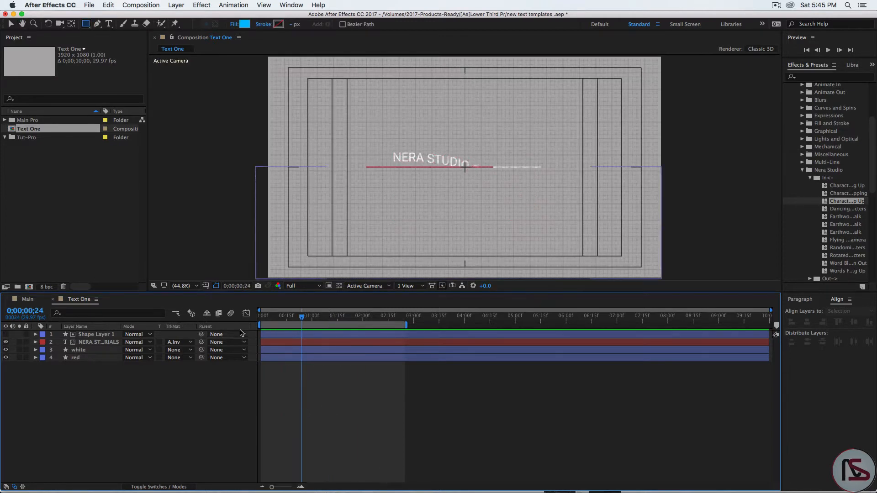
click(197, 287)
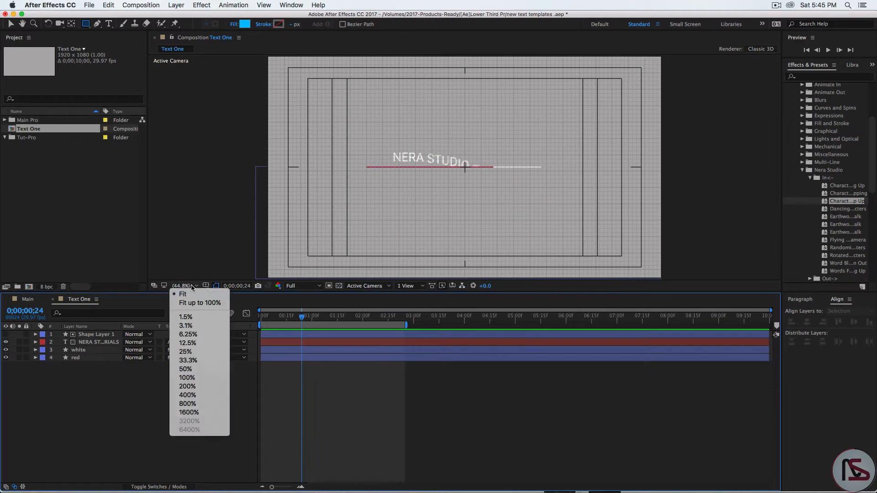
click(192, 380)
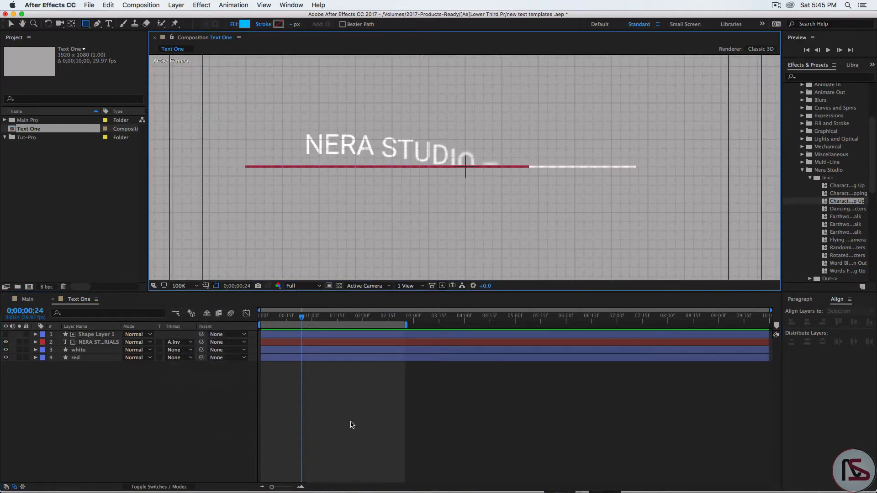
key(space)
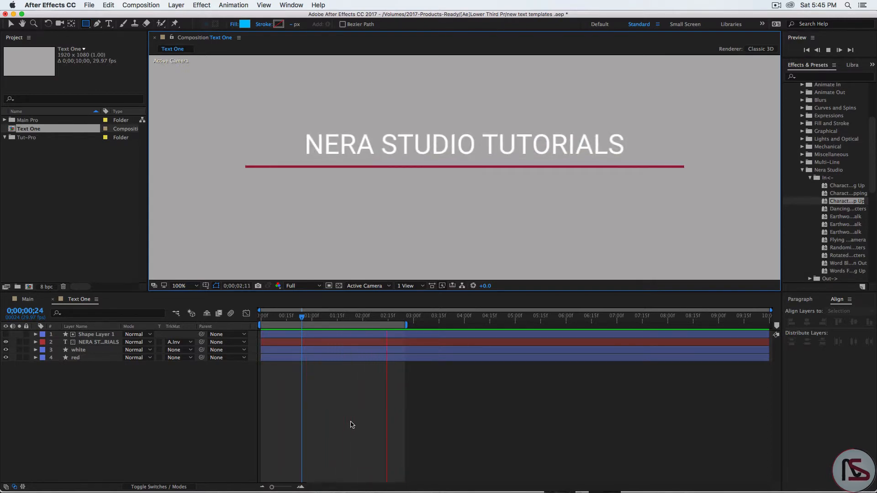
key(space)
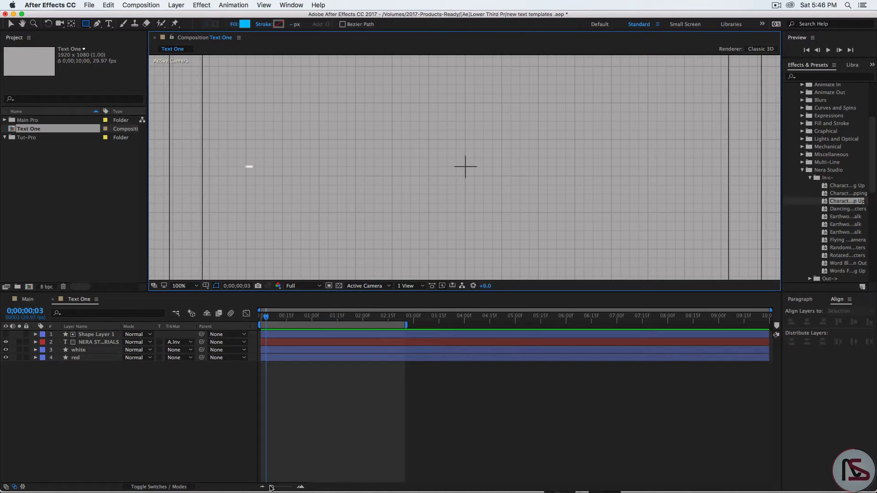
Switch to Firefox, examine the Lower Third Motion template PART III tutorial page, and return to After Effects.
click(504, 458)
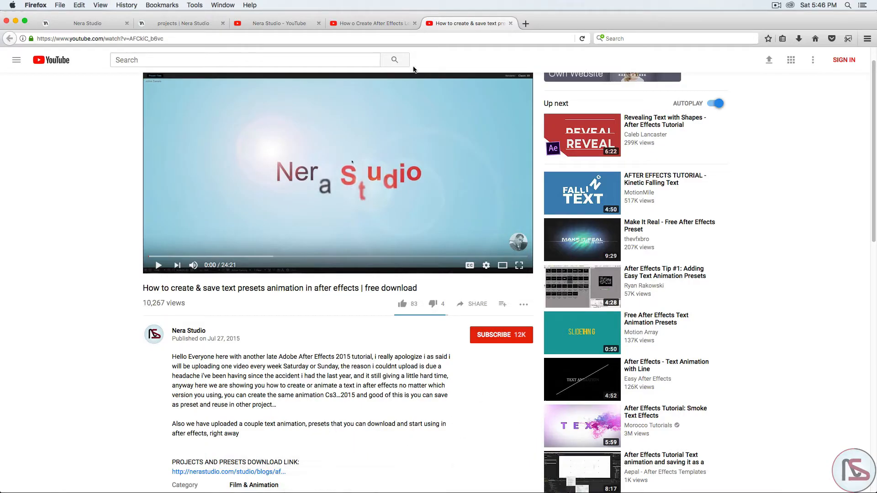
click(374, 22)
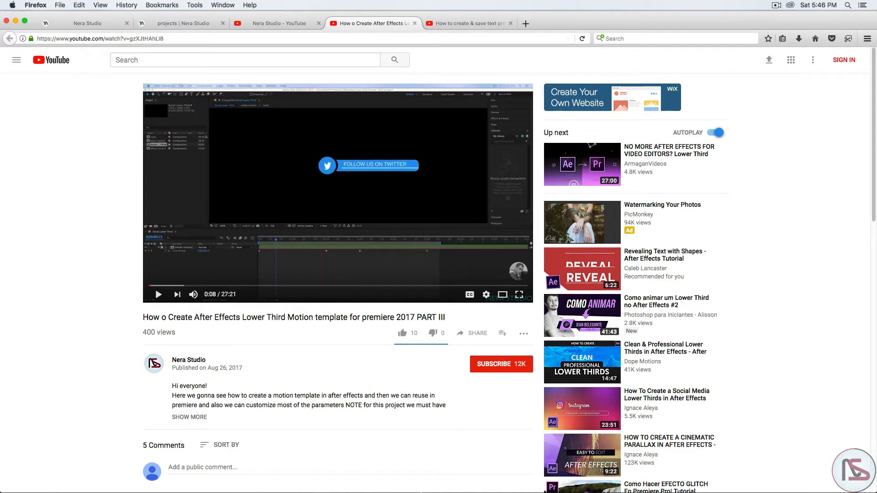
mouse_move(401, 487)
click(379, 478)
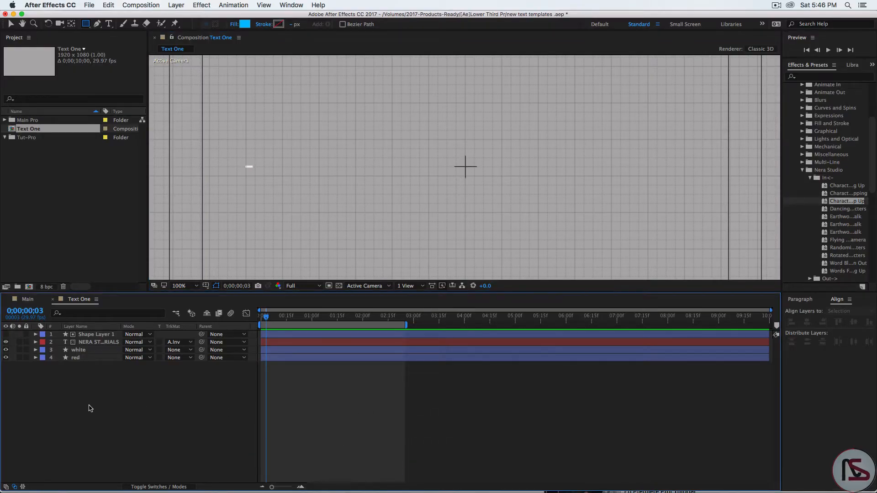
Pre-compose all four layers of Text One into a new composition named "text one conte".
drag(90, 384, 90, 338)
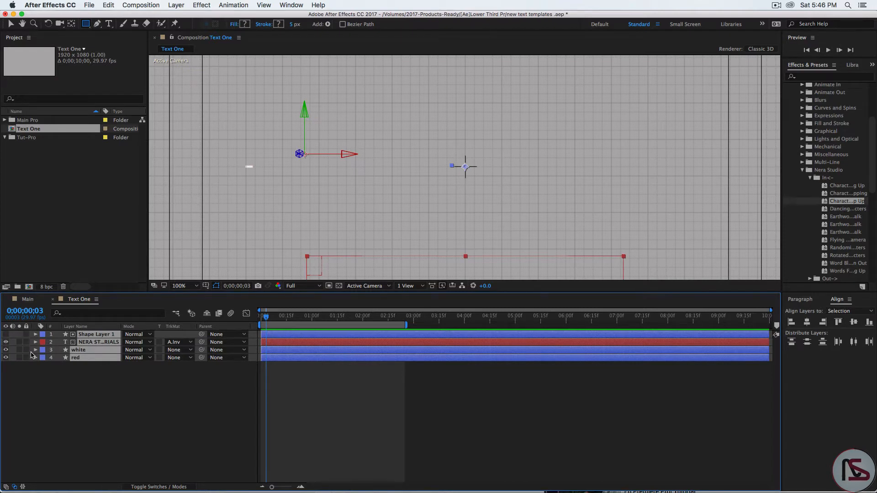
right_click(93, 342)
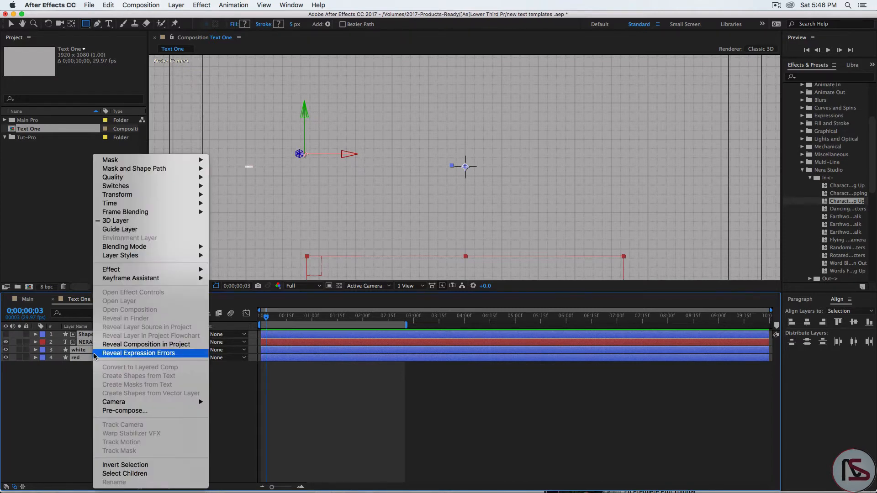
click(135, 411)
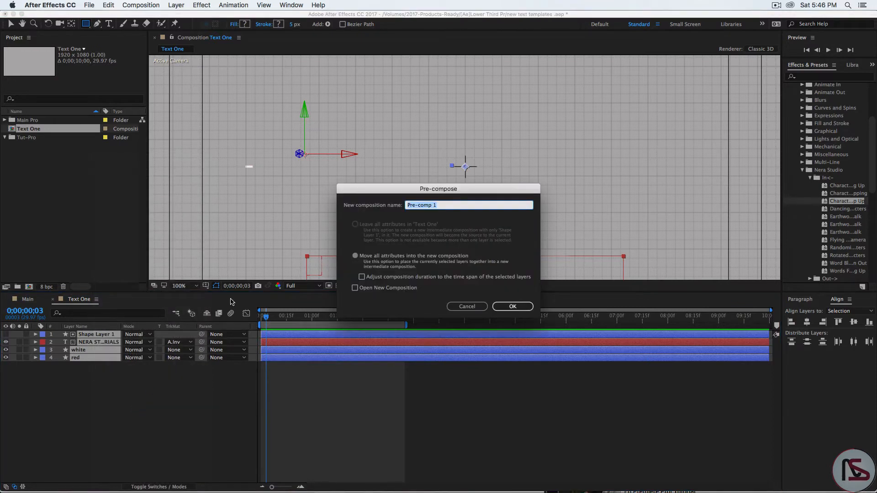
text(text one conte)
key(Return)
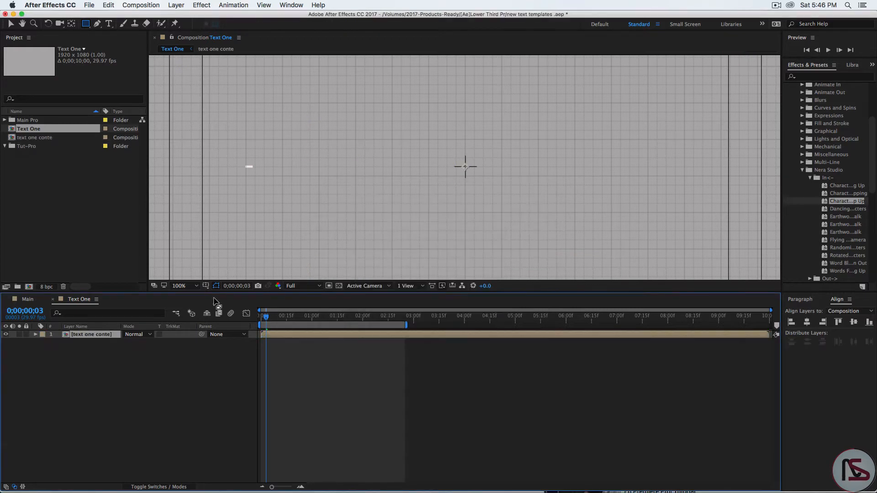
Enable time remapping on the text one conte layer and extend the work area to the composition's end.
right_click(281, 336)
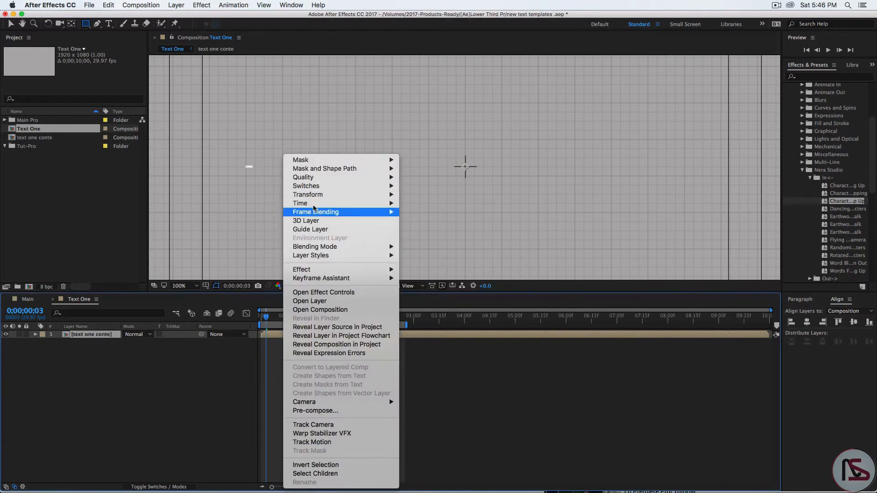
mouse_move(315, 204)
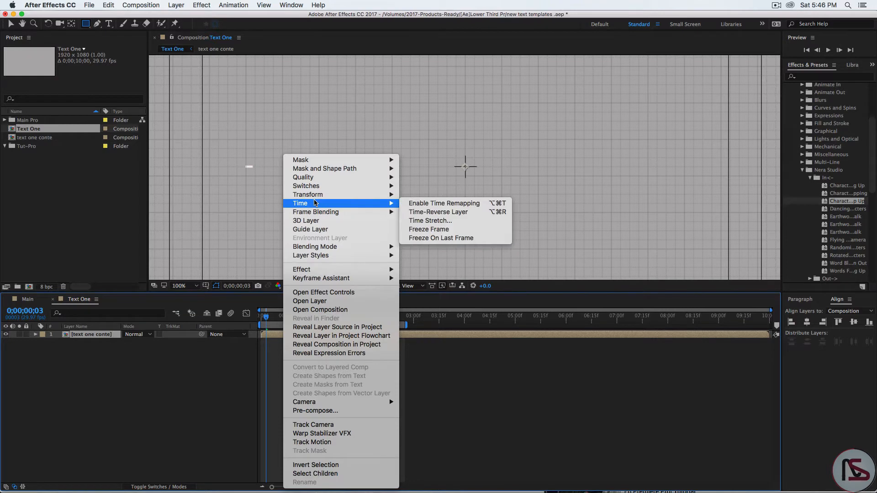
click(431, 204)
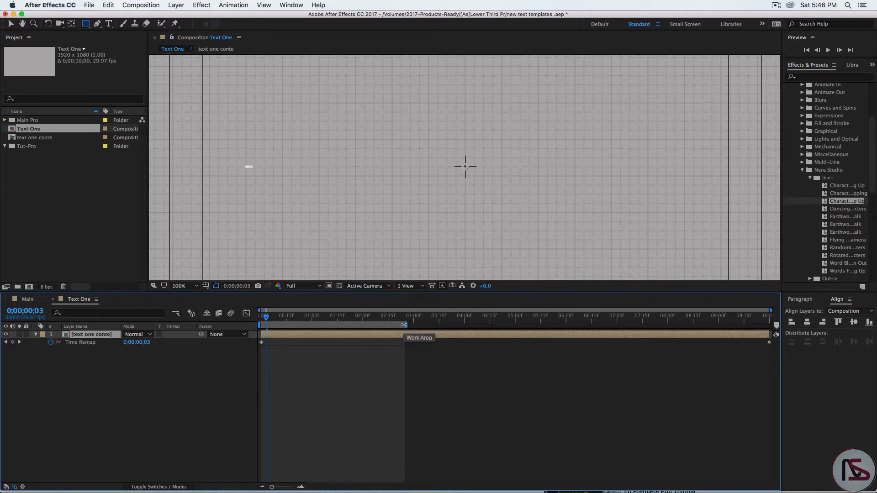
mouse_move(403, 325)
mouse_down()
mouse_move(838, 325)
mouse_move(361, 320)
mouse_move(772, 325)
mouse_up()
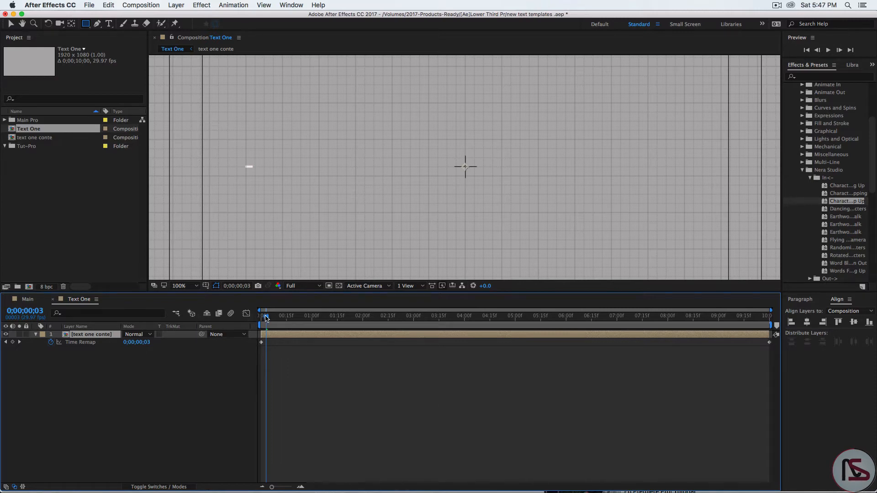
Add a Time Remap keyframe to the text one conte layer at 0;00;01;20.
drag(266, 317, 341, 319)
click(32, 311)
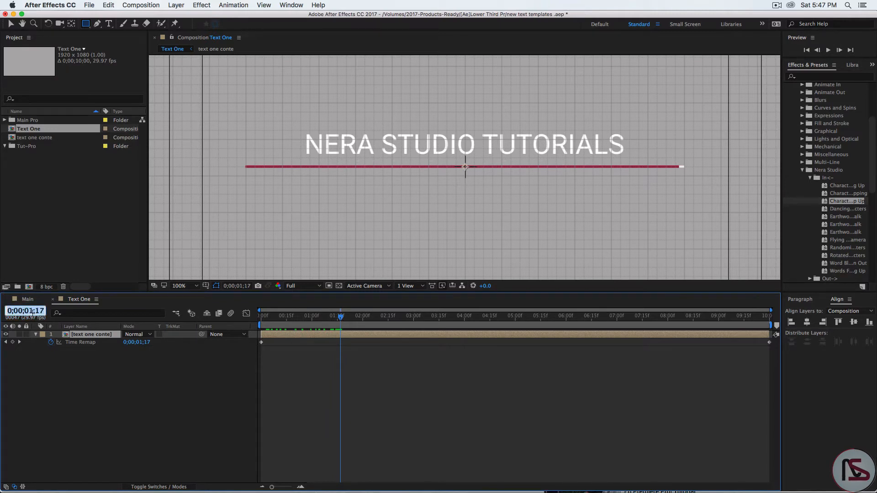
text(1;)
text(20)
key(Return)
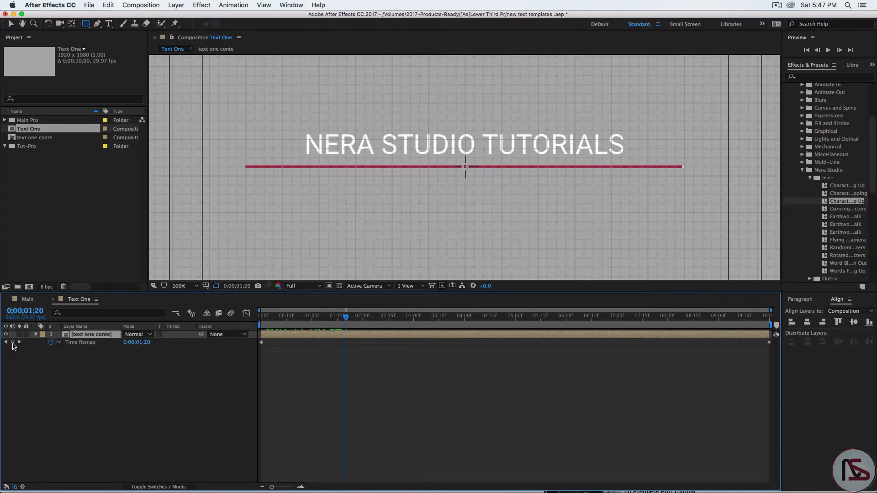
click(12, 343)
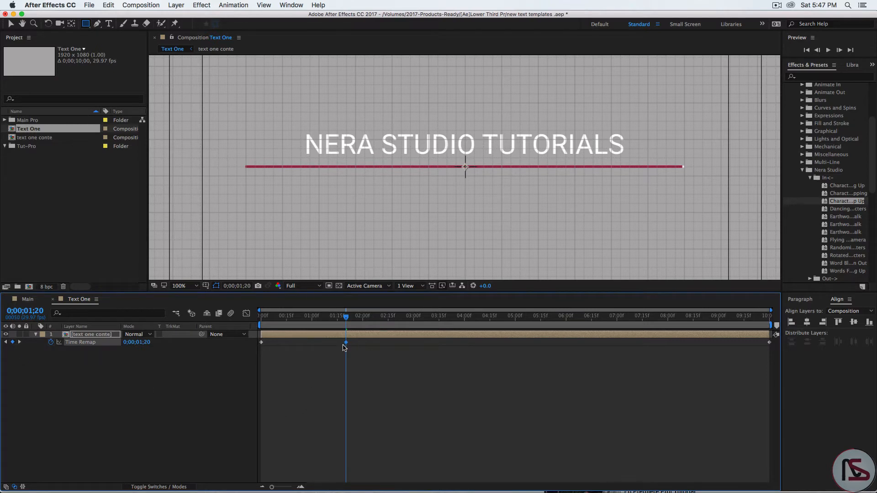
Paste a copy of the 0;00;01;20 Time Remap keyframe at 0;00;03;20 and delete the keyframe at the layer's end.
mouse_move(348, 346)
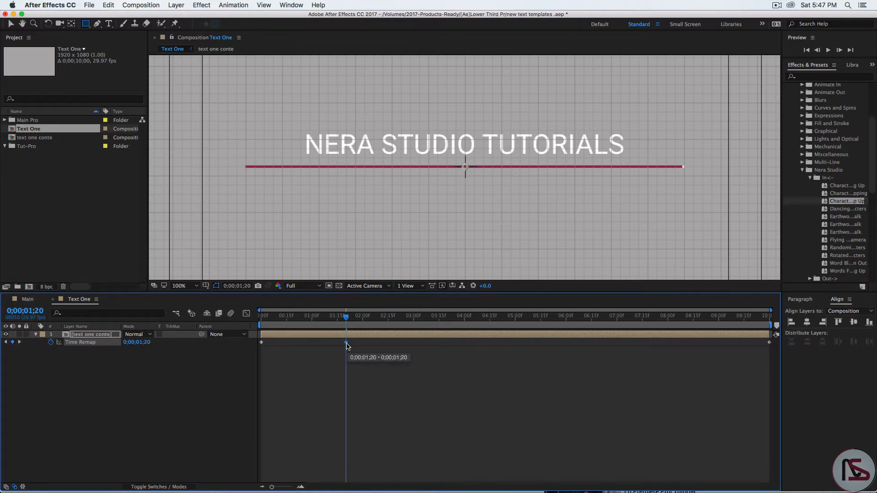
click(108, 5)
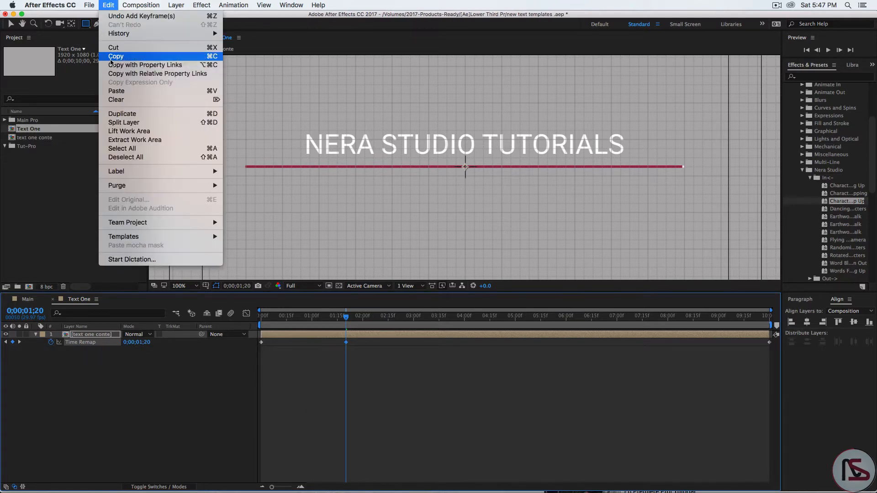
click(111, 60)
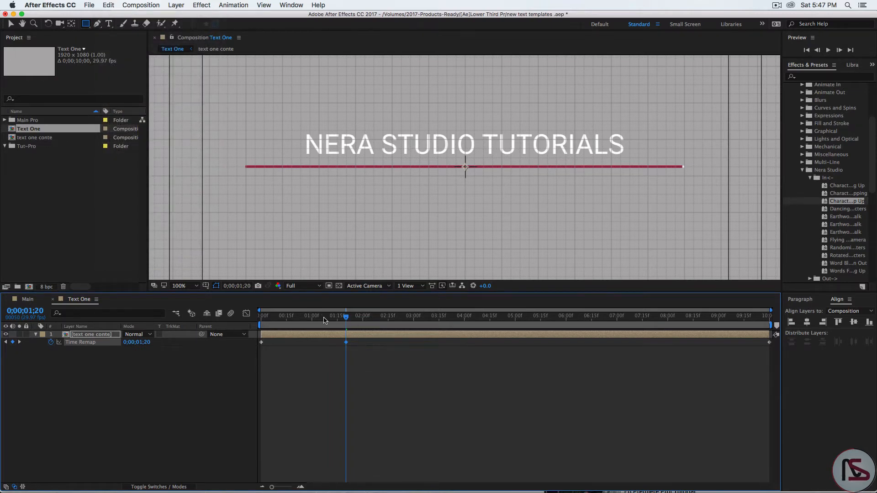
click(25, 311)
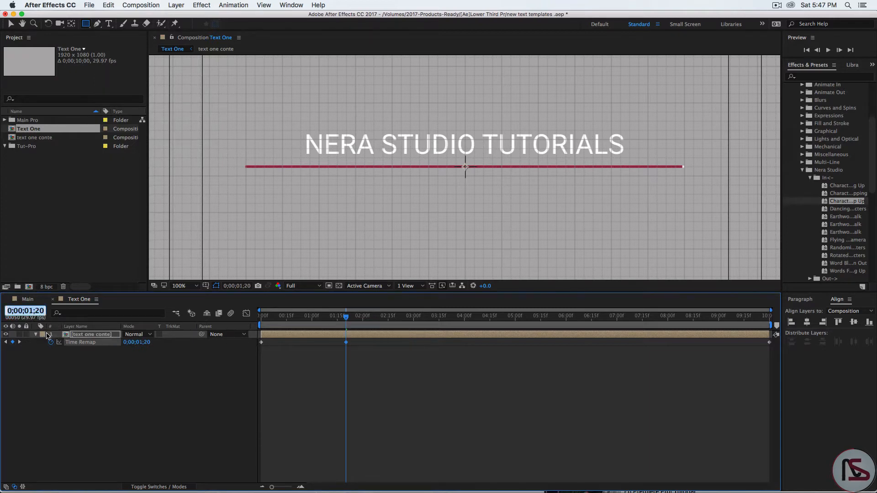
text(3;)
text(20)
key(Return)
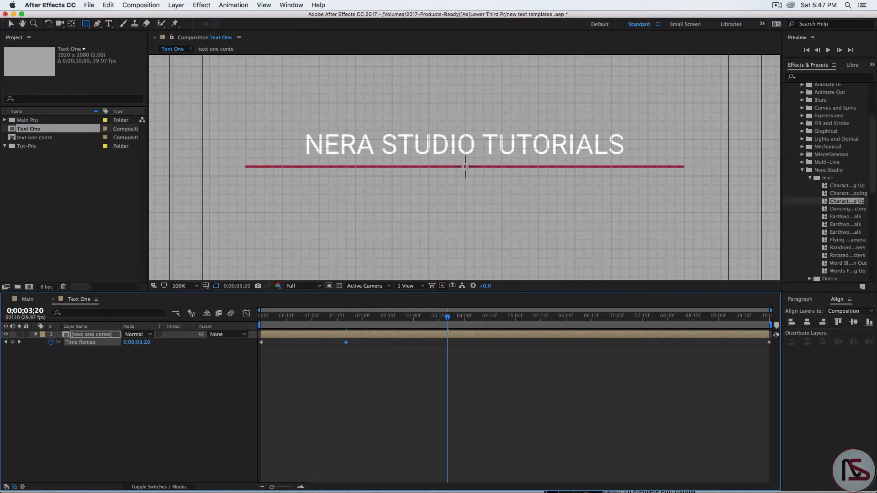
key(ctrl+v)
click(773, 369)
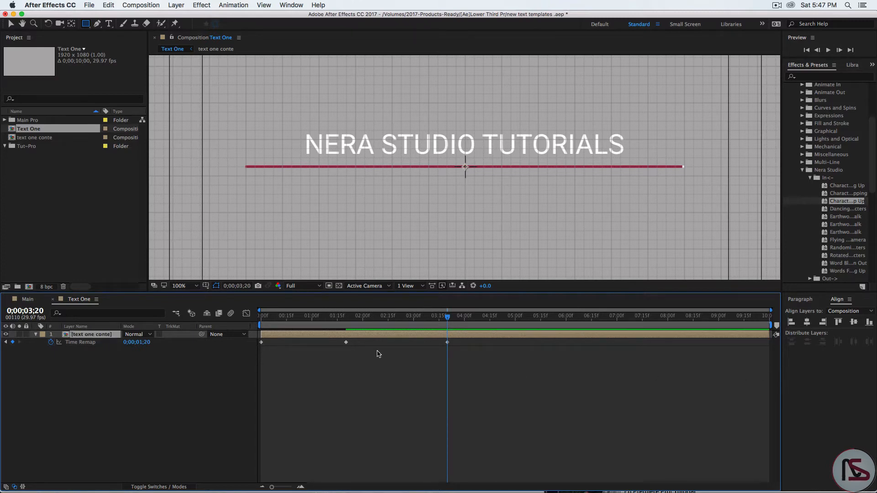
Paste a copy of the first Time Remap keyframe at 0;00;05;10 to play the animation out in reverse.
click(261, 343)
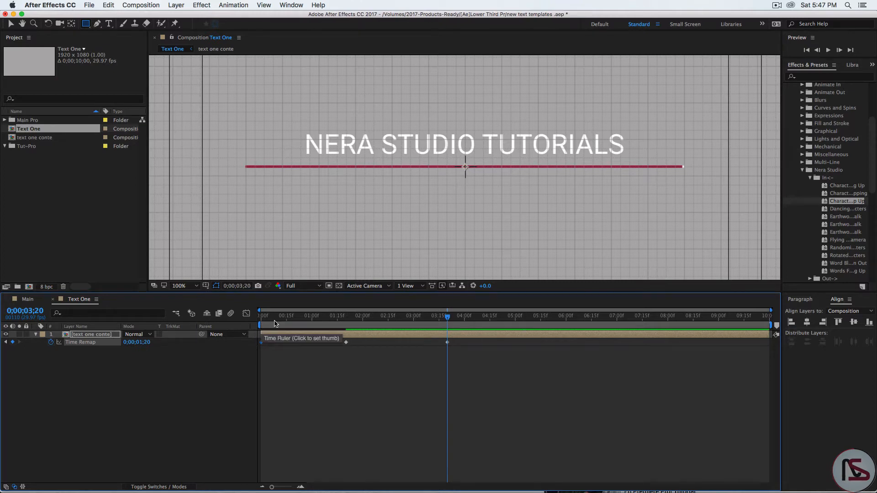
click(347, 317)
drag(347, 319, 447, 316)
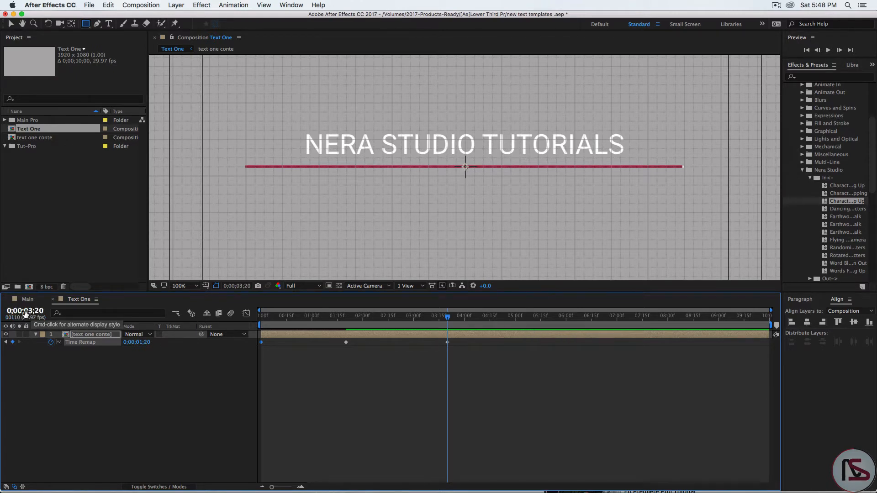
drag(25, 312, 46, 312)
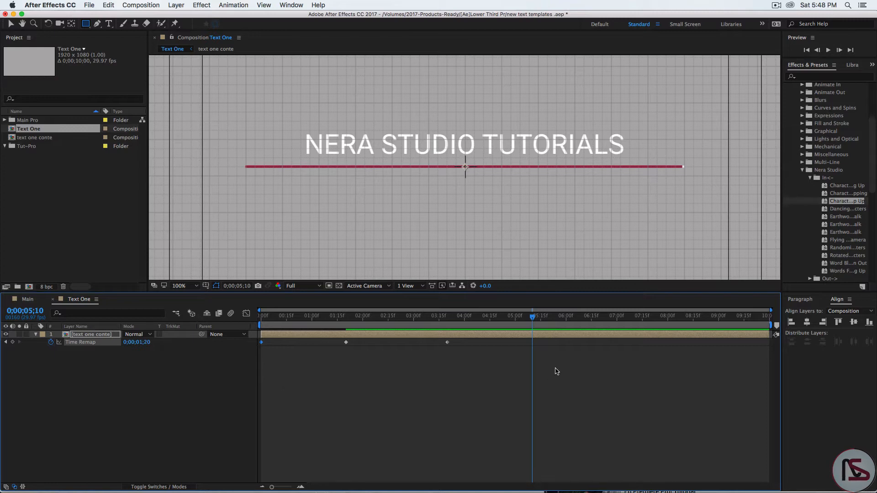
key(super+v)
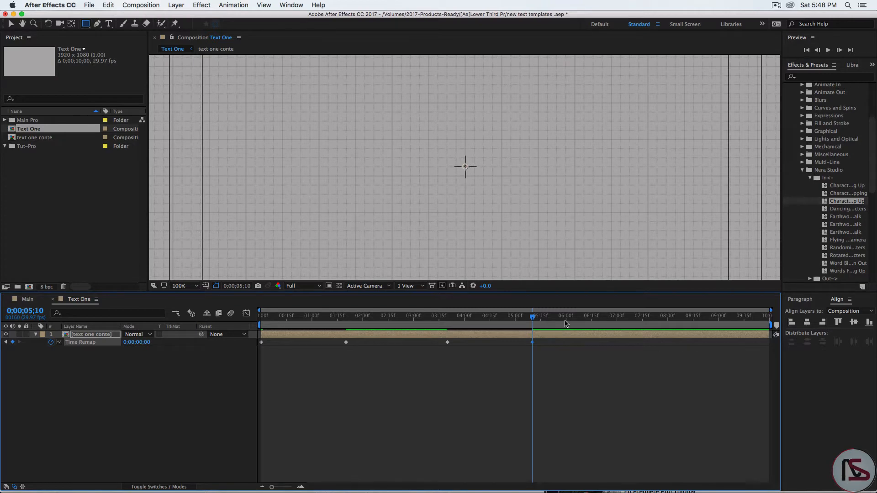
Shorten the work area to end at about 6 seconds and preview the time-remapped title animation.
click(565, 323)
key(space)
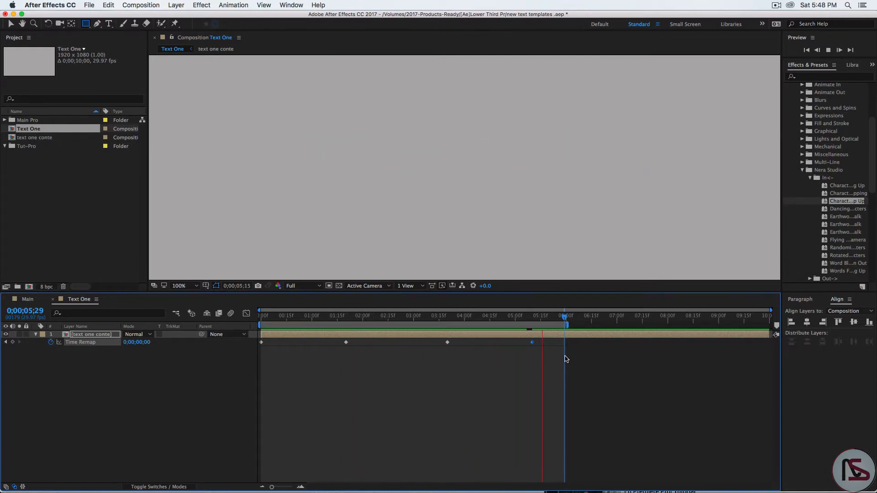
key(space)
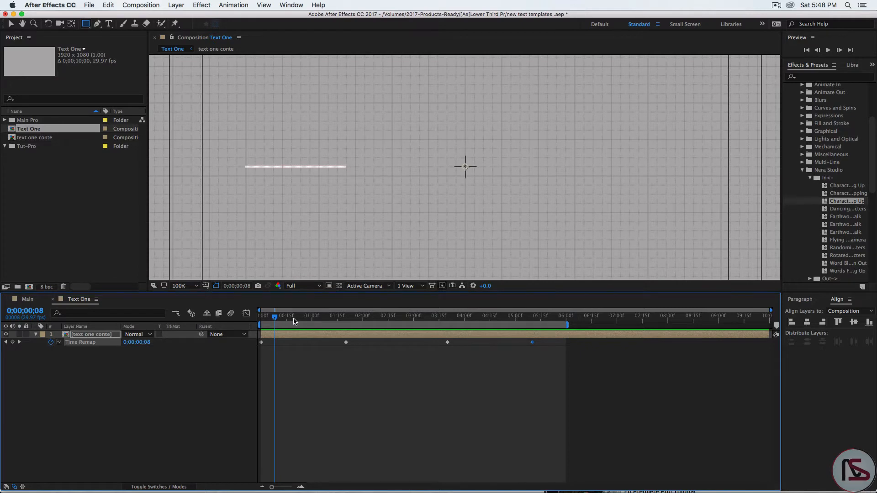
click(344, 317)
drag(355, 321, 370, 321)
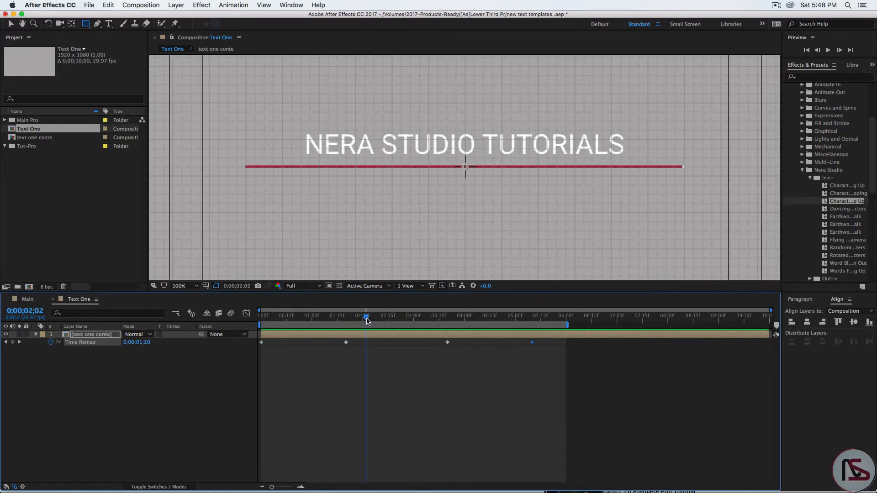
Move the last two Time Remap keyframes slightly later and extend the work area's end to about 6.5 seconds.
drag(549, 359, 441, 339)
drag(533, 342, 596, 327)
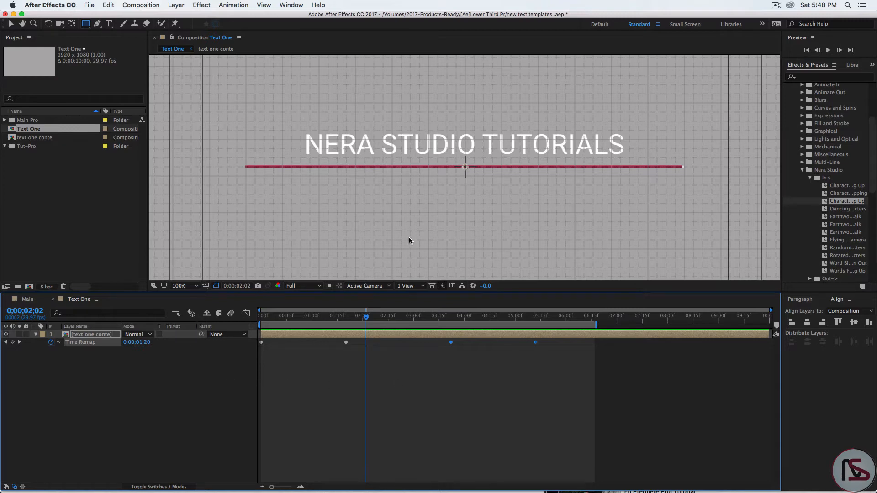
click(186, 415)
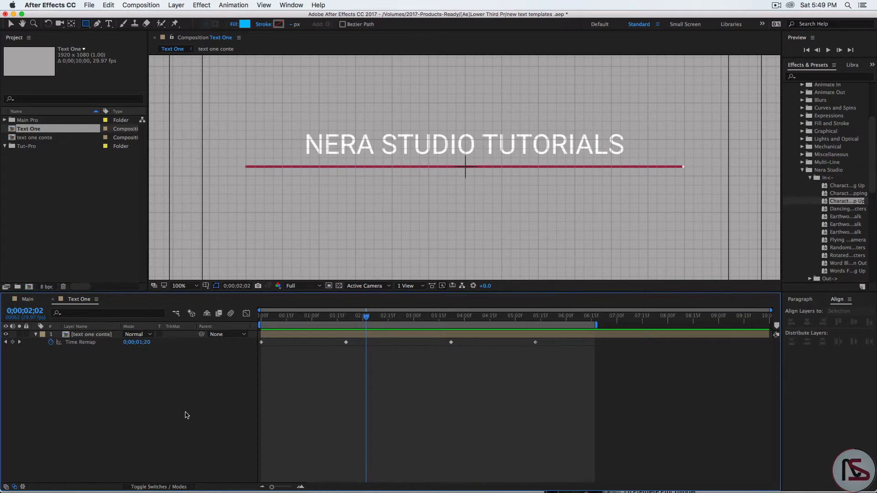
Create a new composition named "Text two" with the HDTV 1080 29.97 preset and a ten-second duration.
key(super+n)
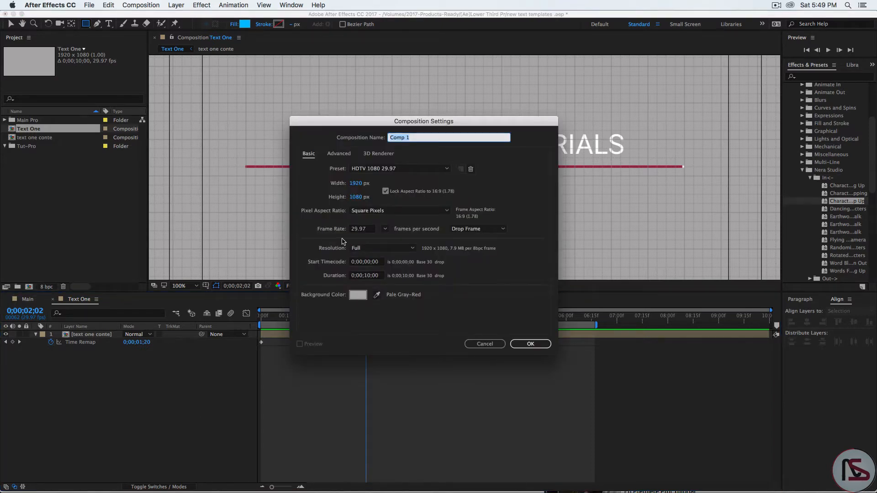
text(Text two)
key(Return)
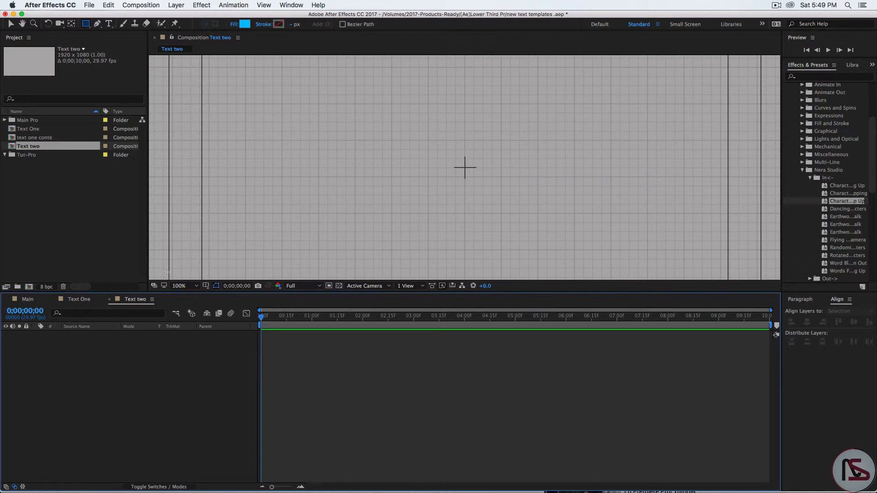
Choose the Pen tool and set its shape fill to None and its stroke to a solid color.
click(97, 24)
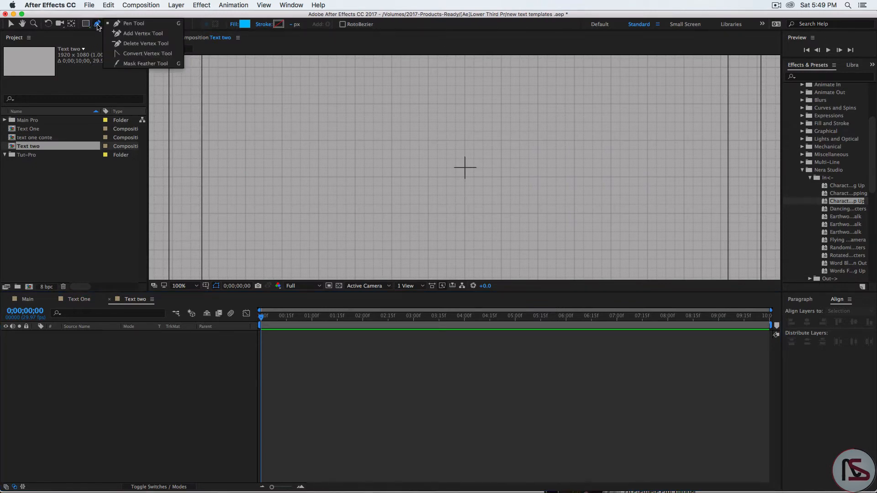
click(234, 24)
click(392, 229)
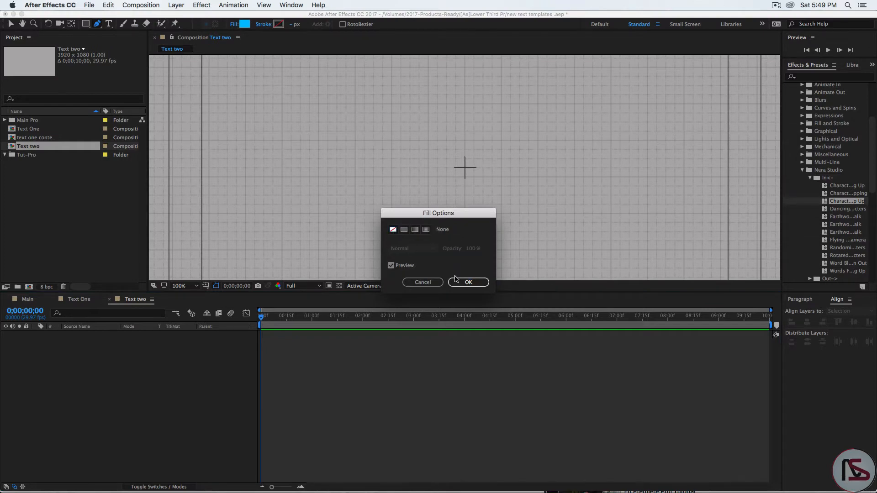
click(456, 281)
click(264, 25)
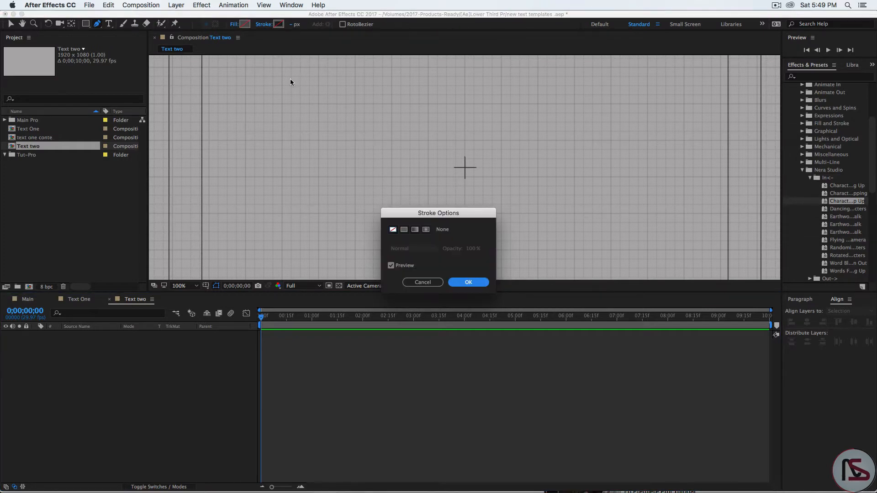
click(404, 230)
click(469, 282)
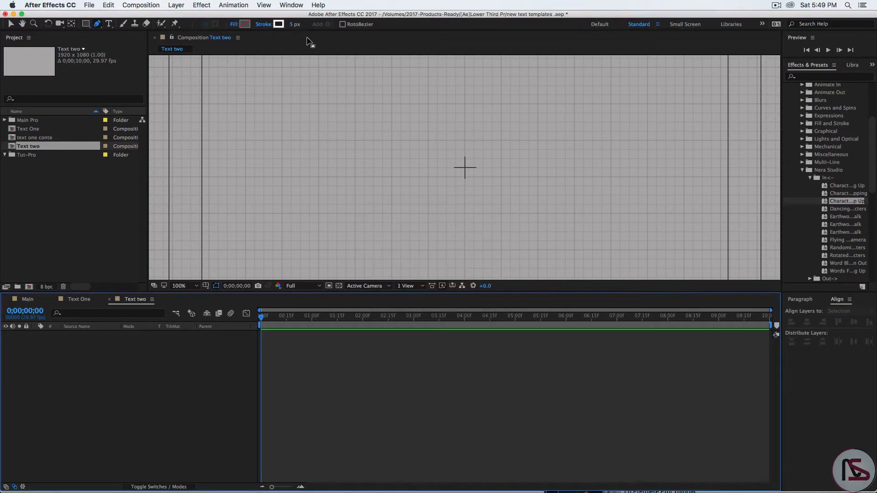
Set the shape stroke color to the copied red hex value 9C1740.
click(277, 23)
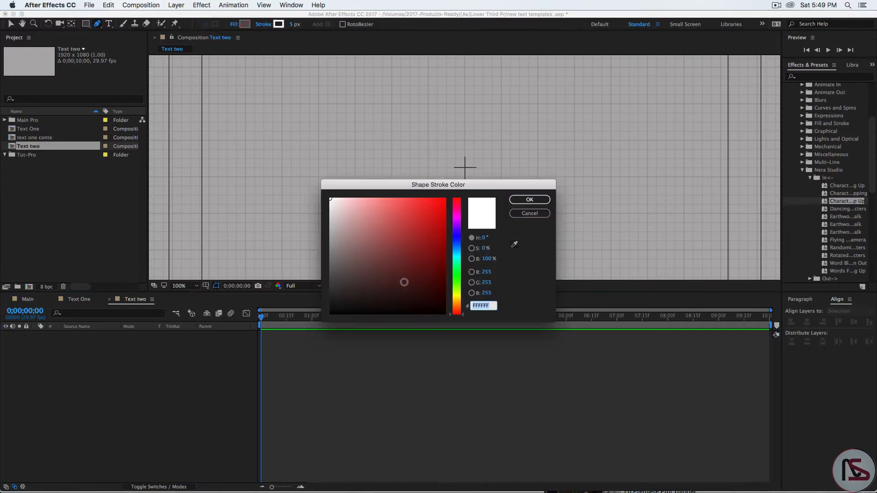
key(super+v)
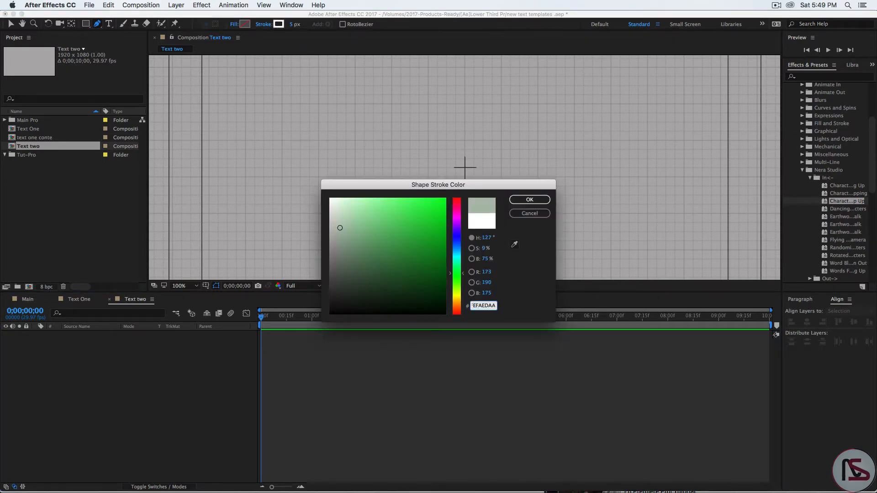
key(super+Tab)
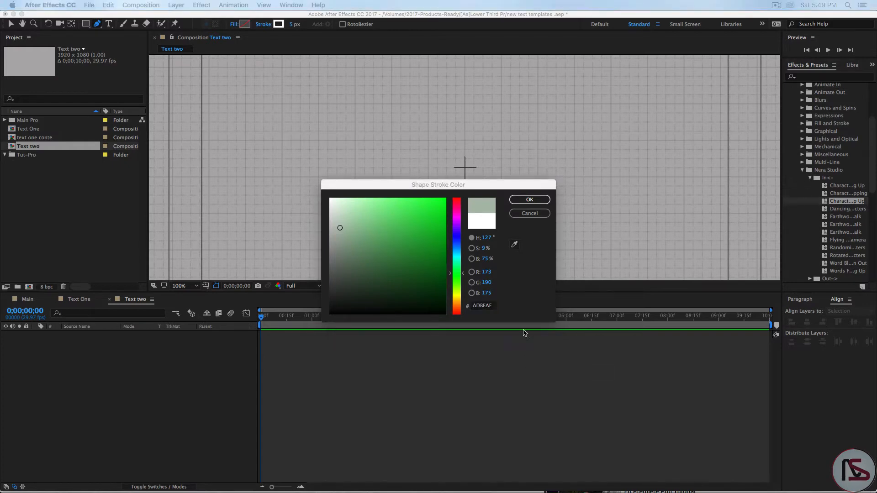
click(488, 307)
key(super+v)
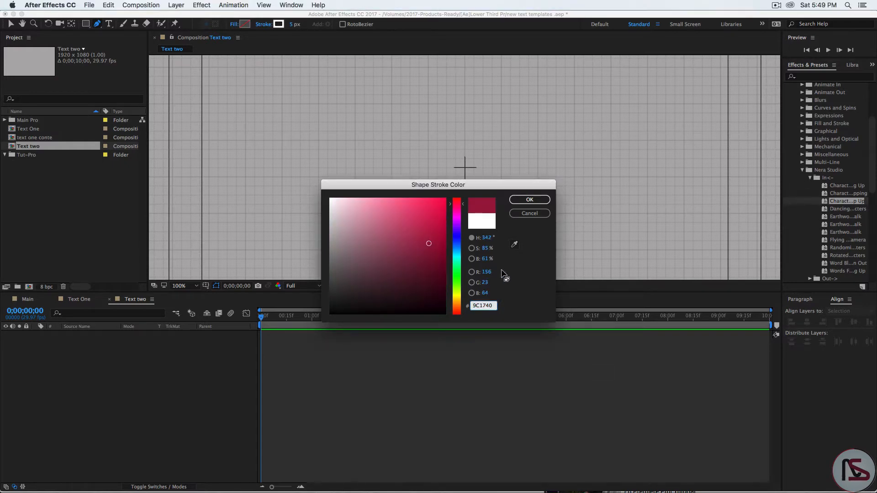
click(530, 200)
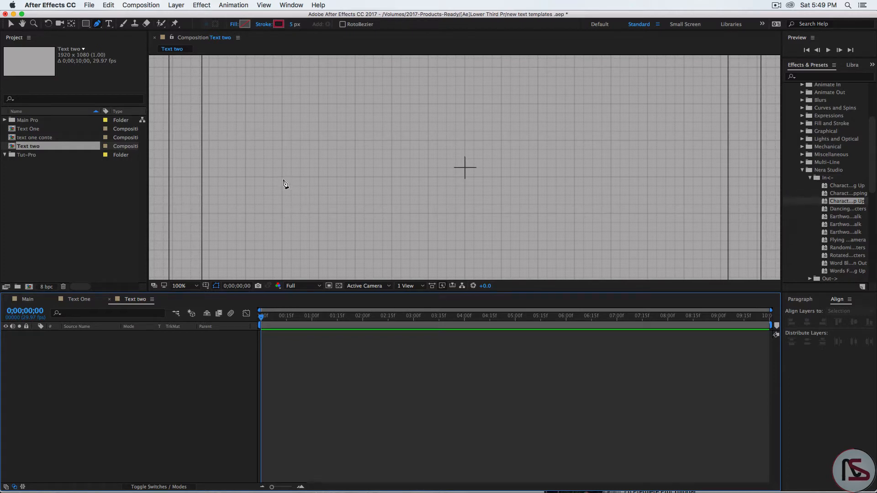
Draw a straight horizontal line through the composition's center and rename its shape layer "red".
click(246, 168)
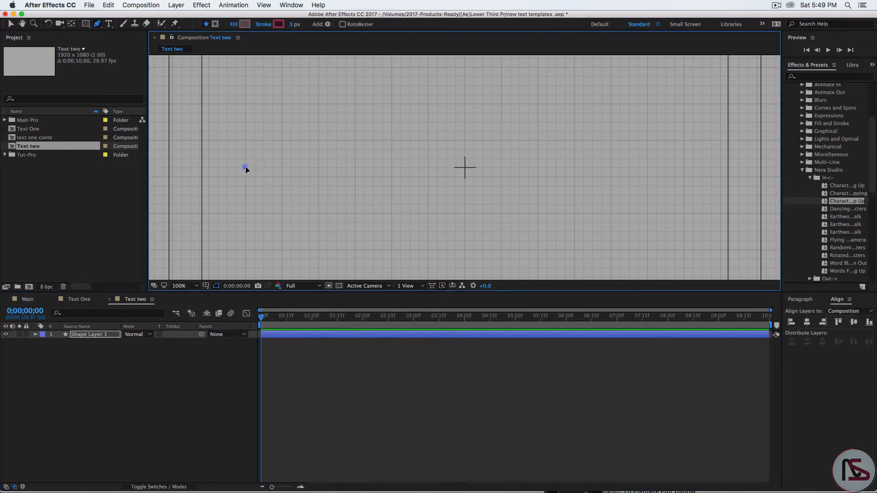
click(685, 167)
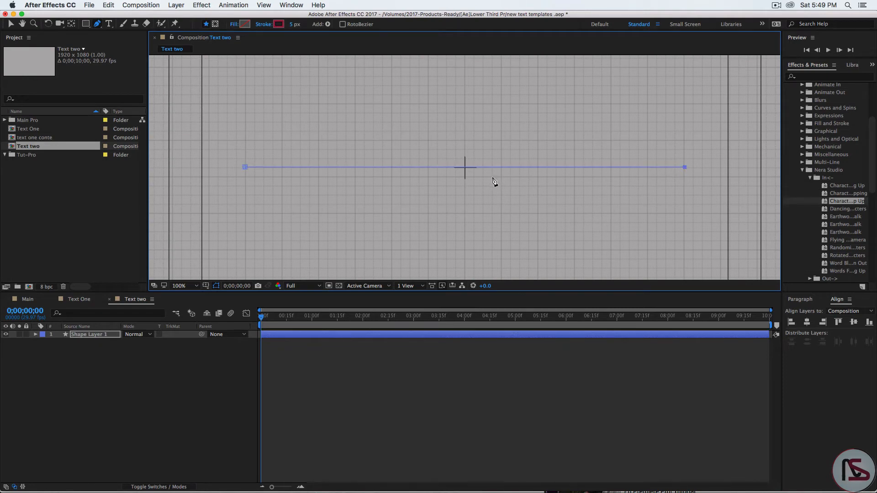
click(91, 336)
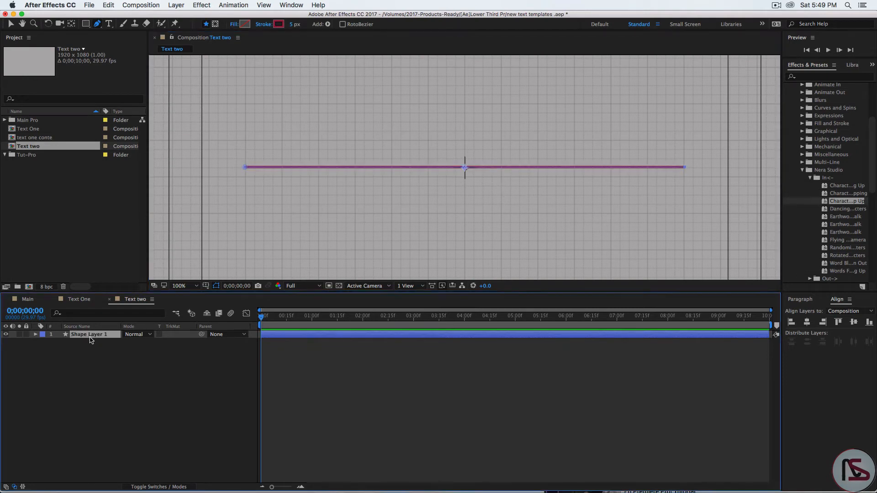
key(Return)
text(red)
key(Return)
Duplicate the red layer twice and rename the copies "left" and "right", with "right" on top.
key(ctrl+d)
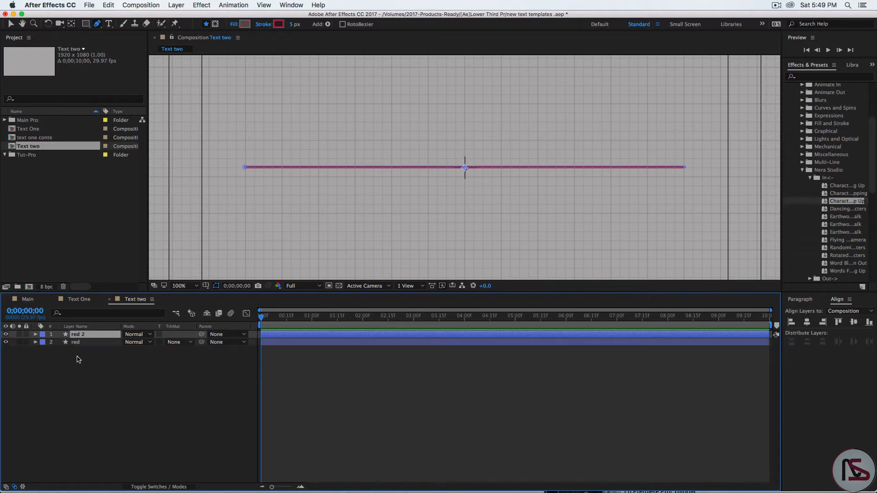
key(ctrl+d)
click(79, 344)
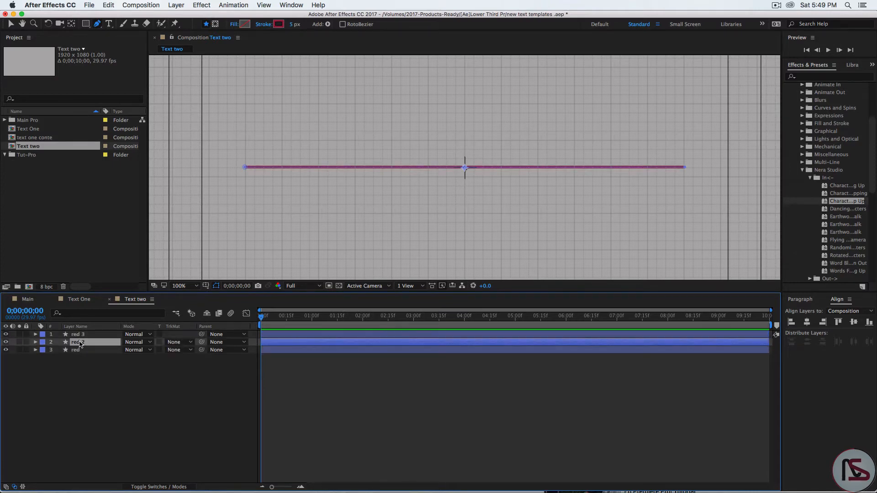
key(Return)
text(left)
key(Return)
click(73, 337)
key(Return)
text(right)
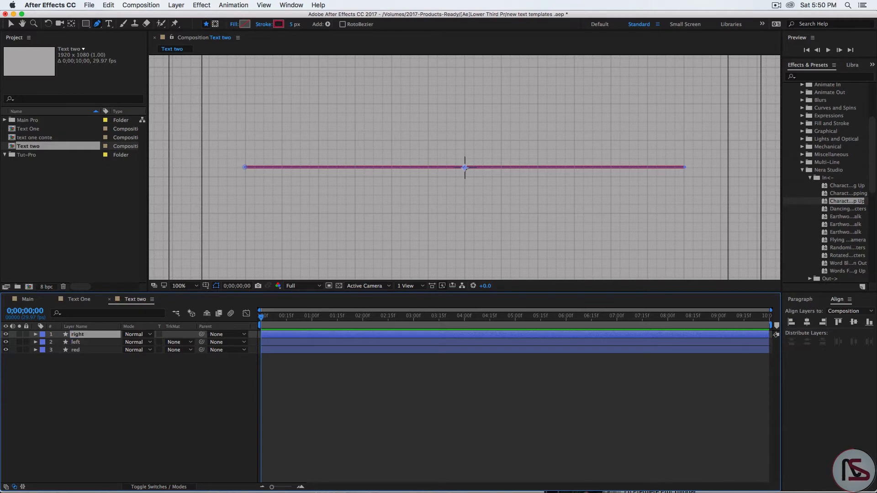
Change the stroke color of the right and left layers to white (FFFFFF).
click(279, 23)
drag(370, 212, 237, 133)
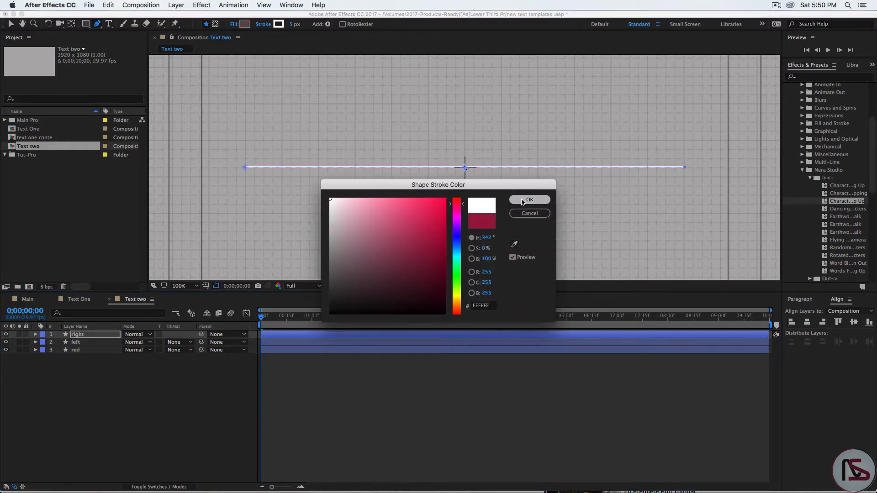
click(529, 200)
click(82, 344)
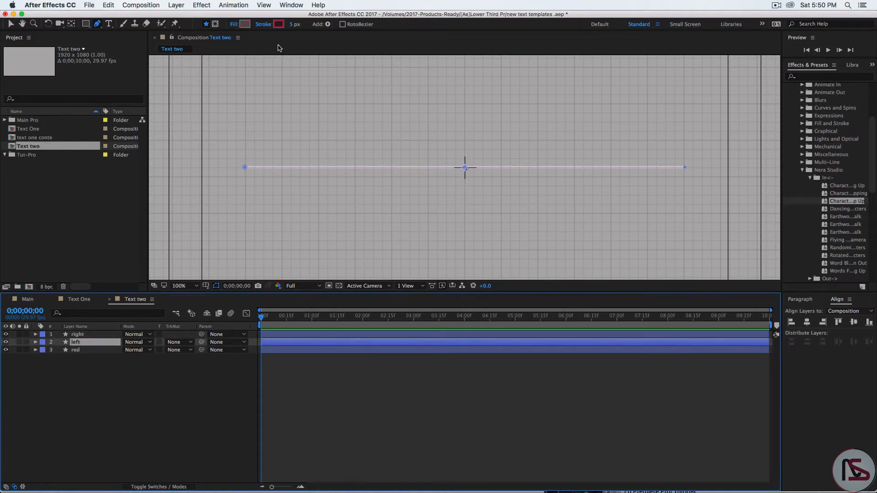
click(278, 25)
click(330, 193)
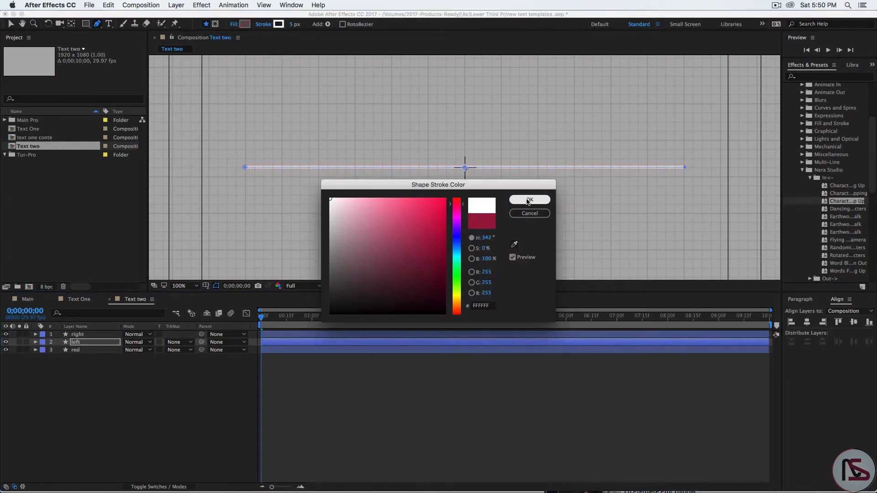
click(529, 199)
Add Trim Paths to the right, left and red layers together and expand each one's Trim Paths settings.
drag(140, 396, 48, 331)
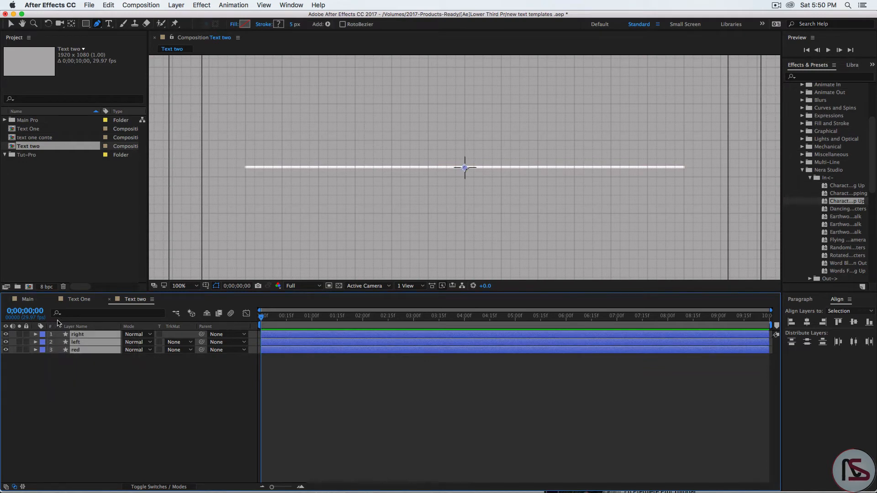
click(328, 24)
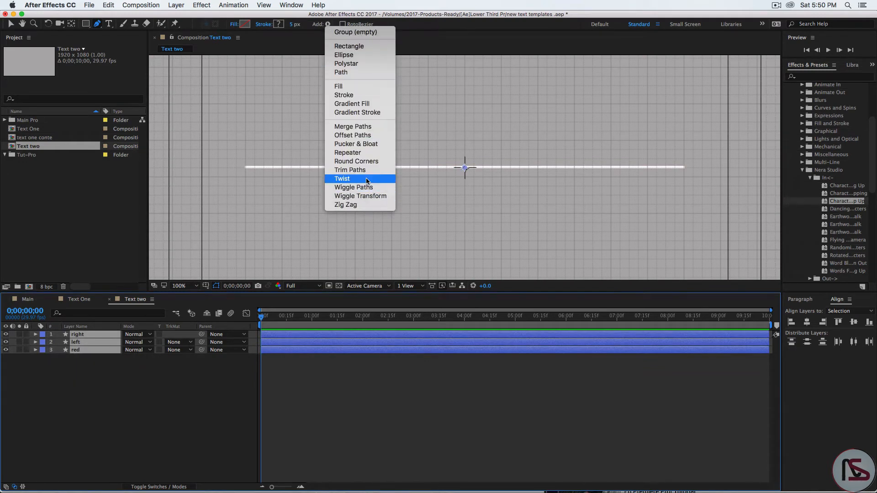
click(367, 173)
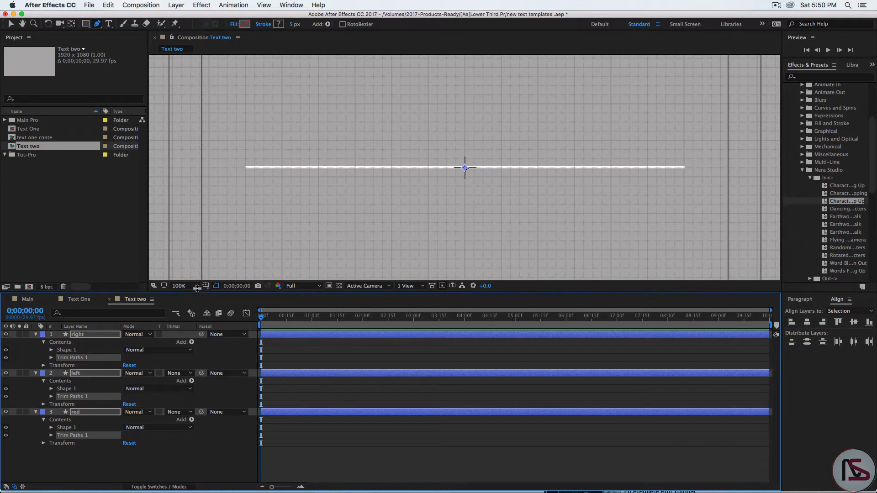
drag(199, 296, 199, 225)
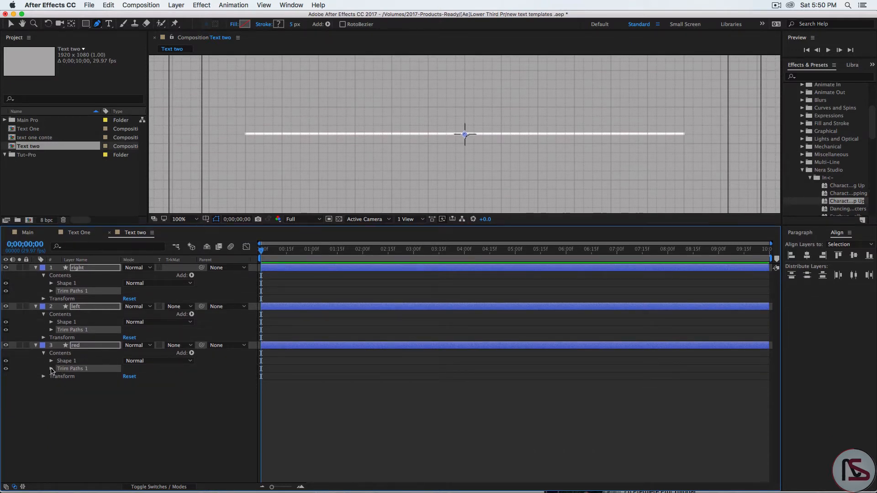
click(51, 370)
click(51, 330)
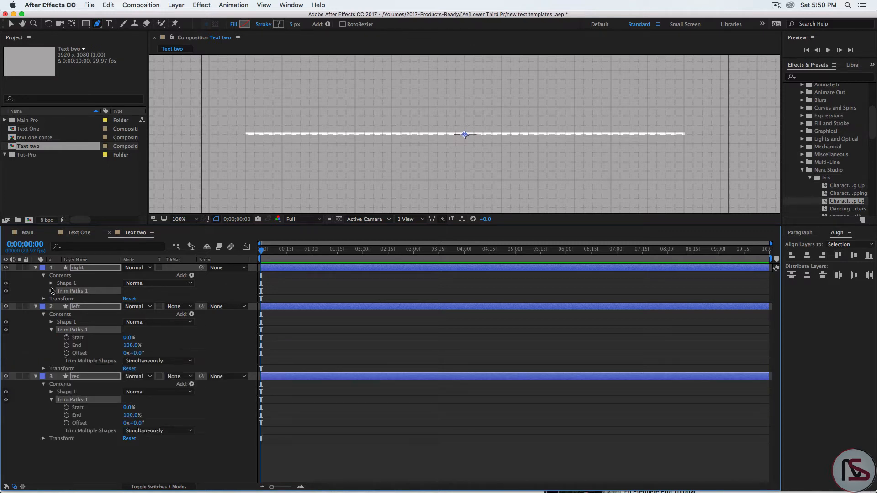
click(51, 291)
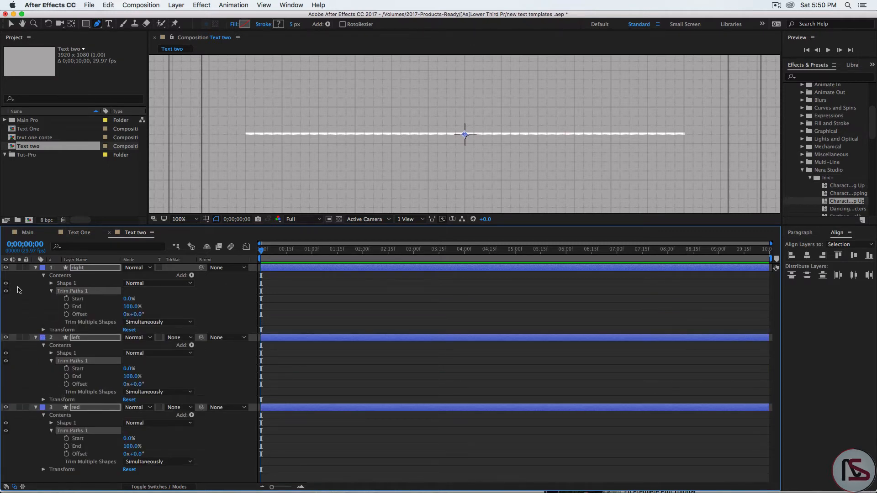
Hide the left and right layers so only the red line shows.
click(113, 479)
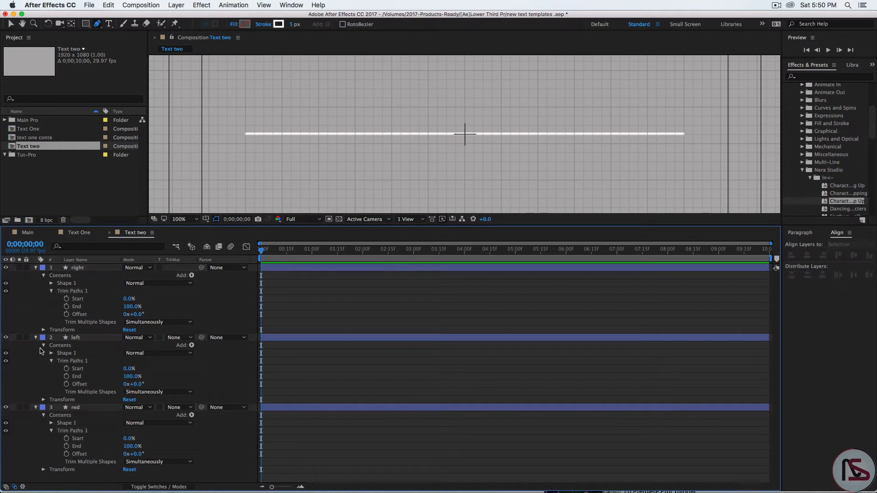
click(6, 338)
click(5, 267)
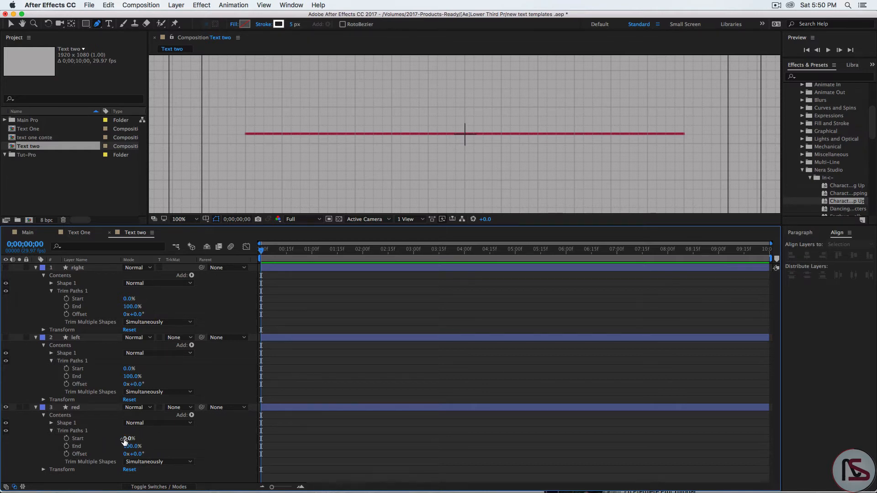
Set the red layer's Trim Paths Start and End to 50% and keyframe both at 0;00;00;00.
click(130, 439)
text(50)
key(Return)
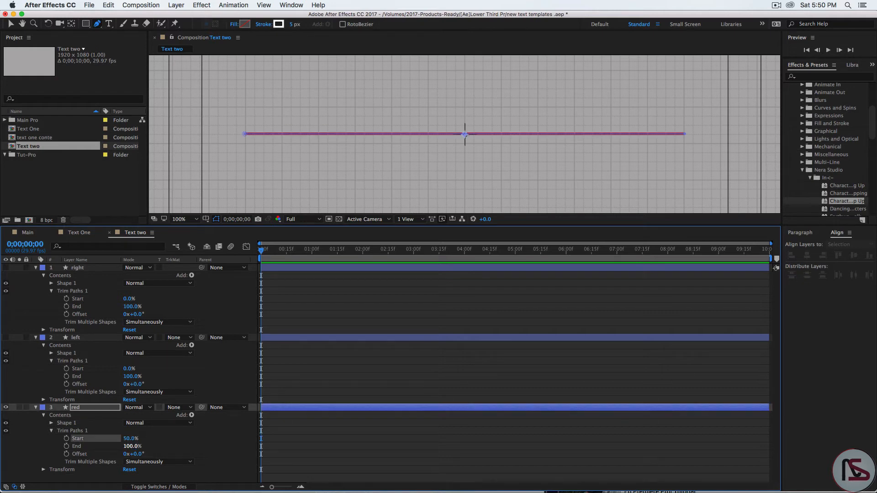
click(130, 446)
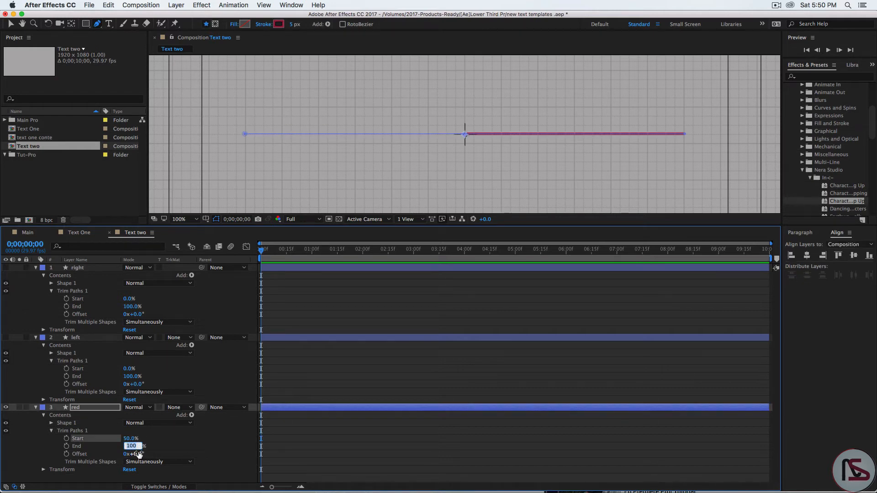
text(50)
key(Return)
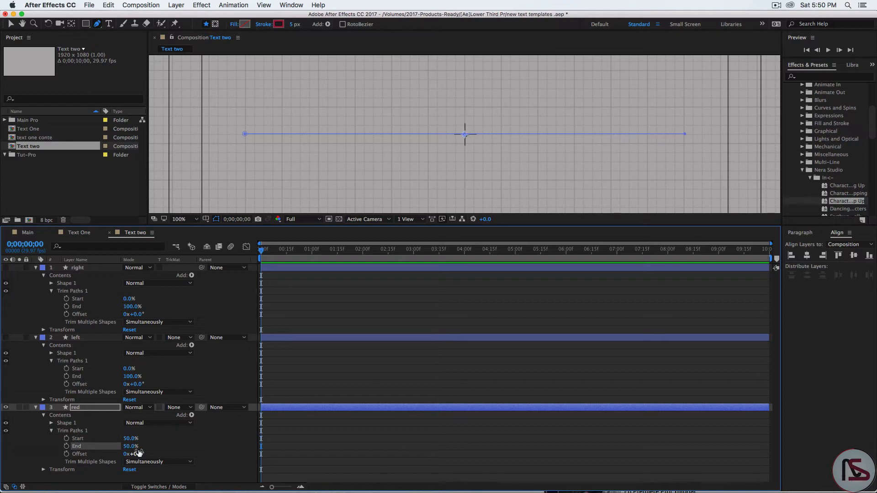
click(67, 447)
click(66, 439)
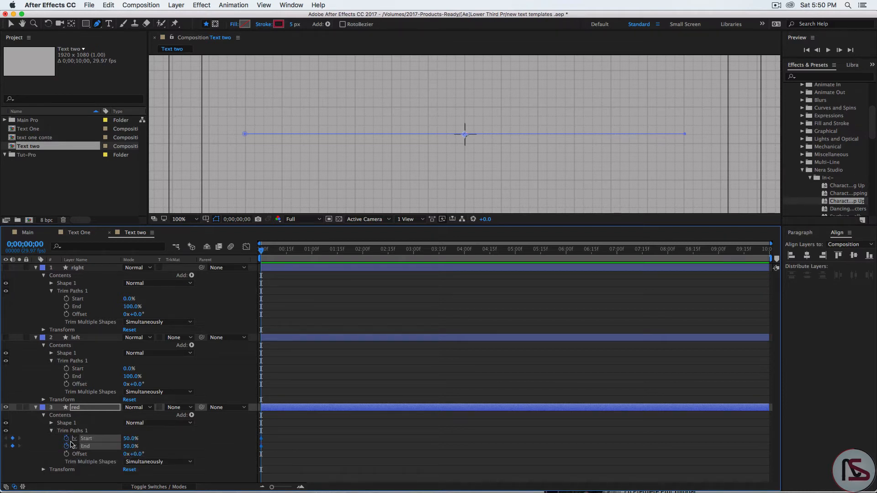
At 0;00;01;15, set the red layer's Trim Paths Start to 0% and End to 100%, and scrub back to check the growth.
key(alt+shift+j)
text(1;1)
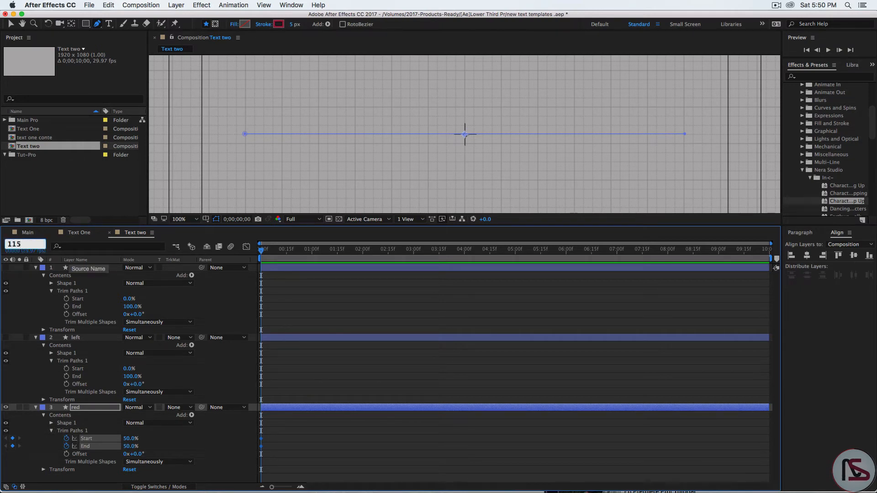
text(5)
key(Return)
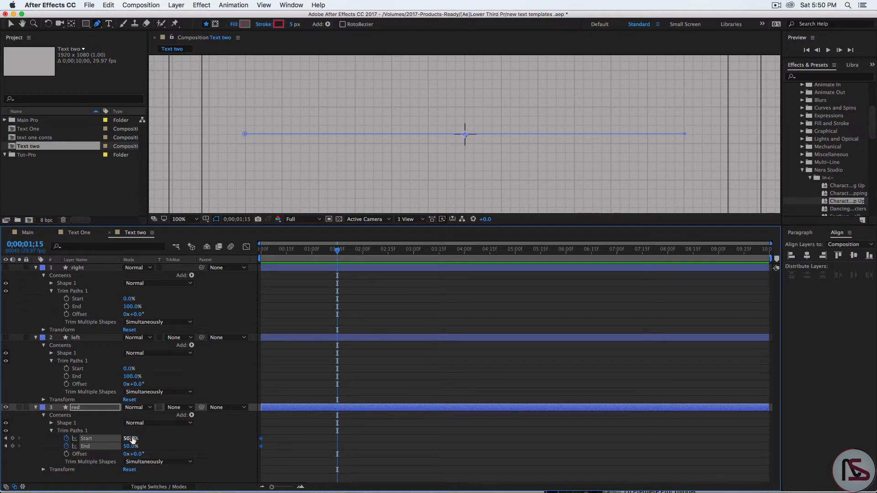
drag(129, 439, 67, 439)
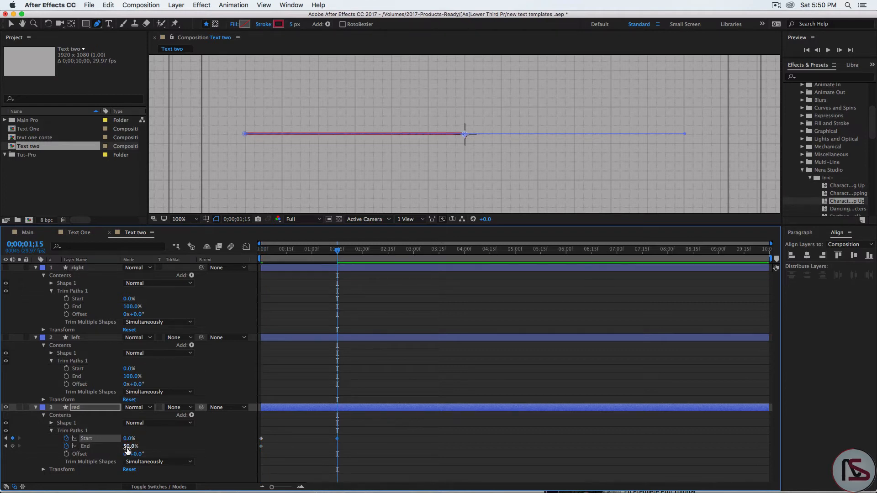
drag(130, 446, 198, 449)
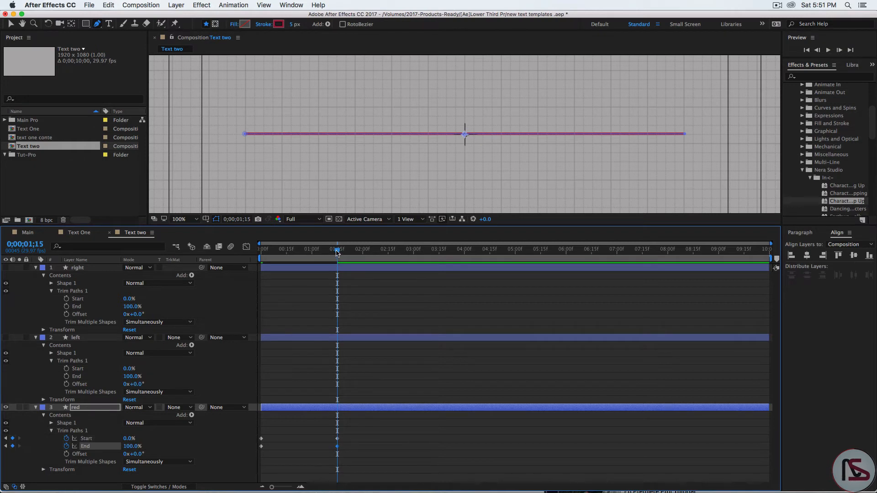
drag(337, 250, 311, 250)
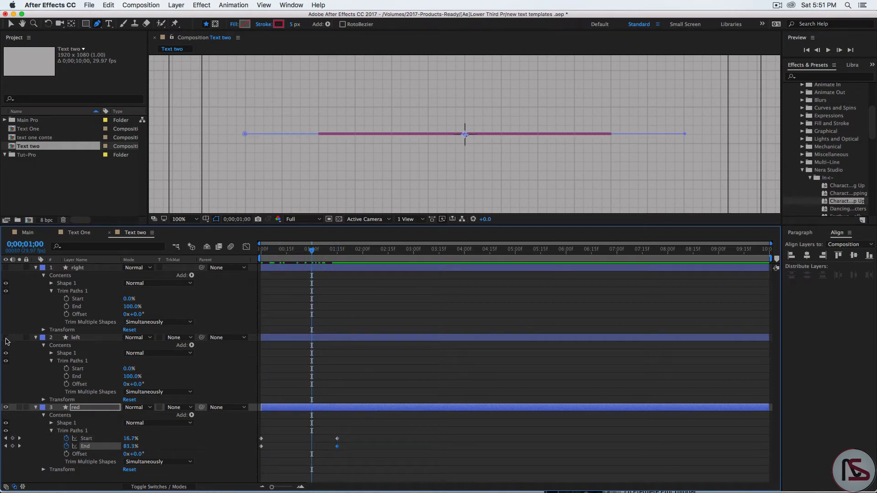
Show the left and right layers again and return the current time to 0;00;00;00.
click(6, 338)
click(5, 268)
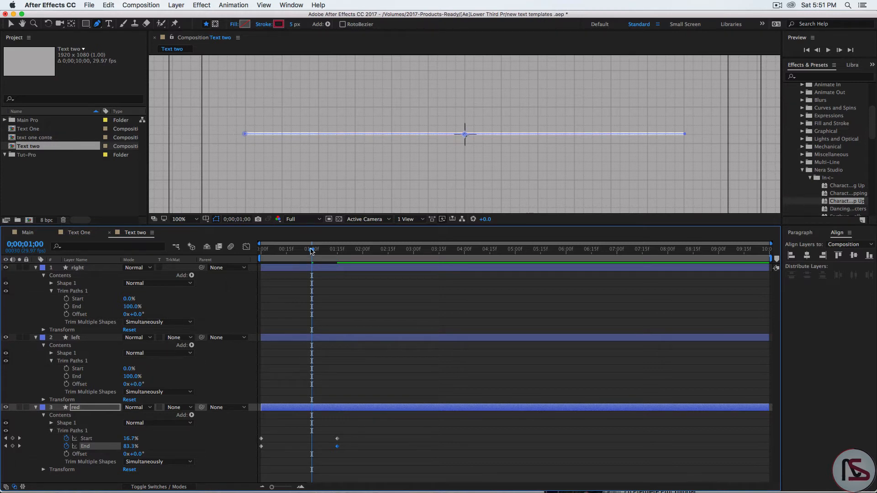
drag(312, 250, 260, 251)
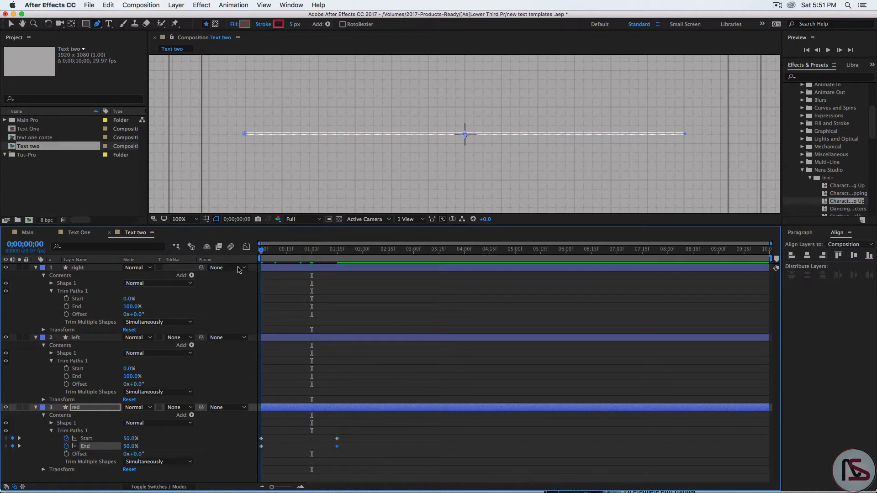
Hide the right layer and set the left layer's Trim Paths End to 50%.
click(132, 377)
click(161, 371)
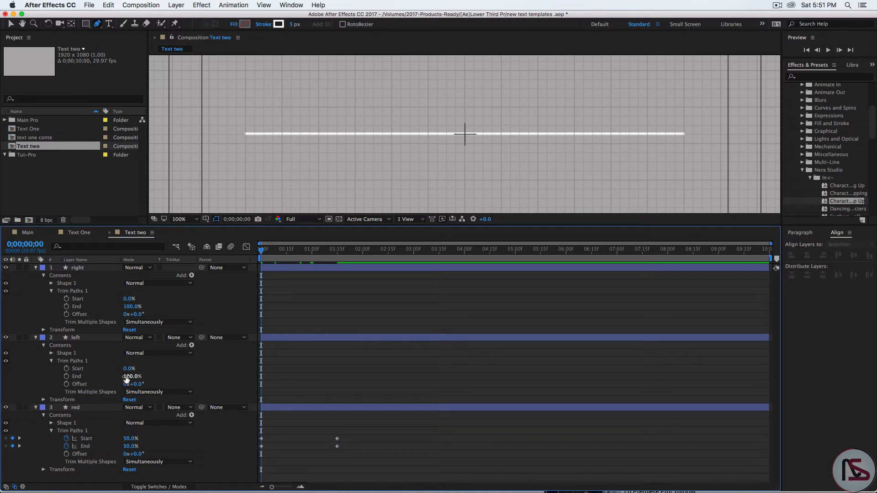
mouse_move(125, 376)
mouse_down()
mouse_move(114, 376)
mouse_move(125, 377)
mouse_up()
click(6, 268)
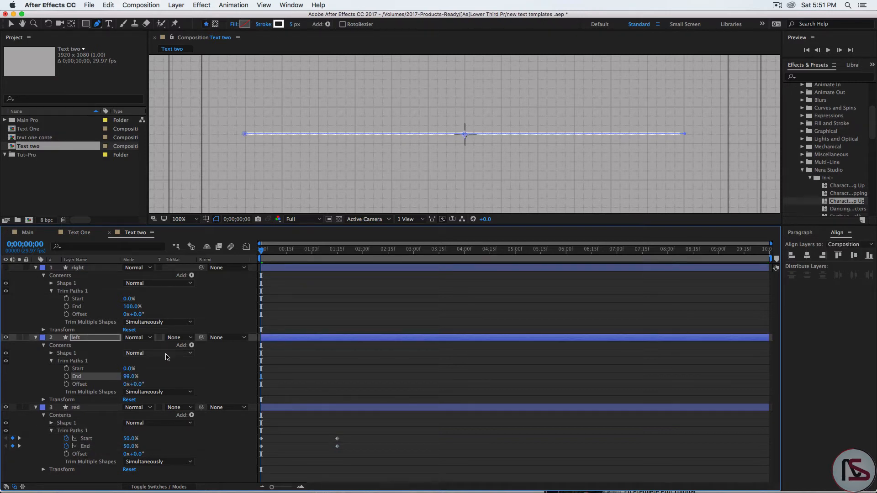
drag(129, 376, 117, 377)
click(130, 377)
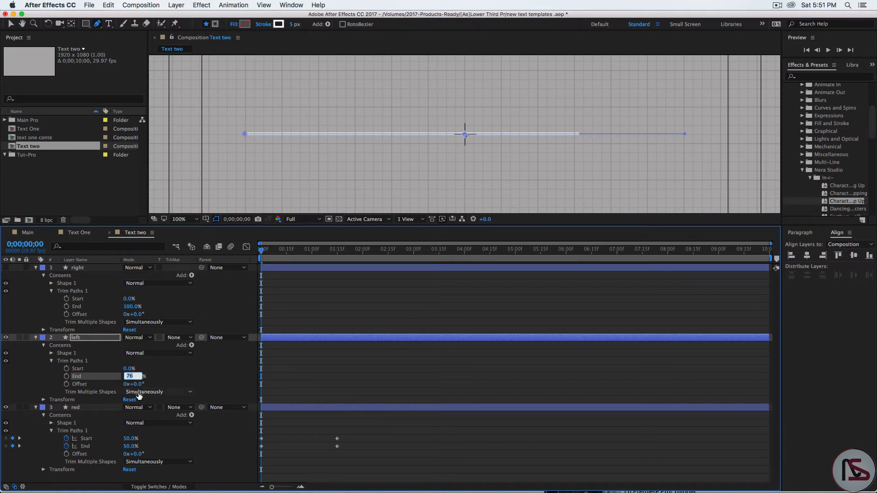
text(50)
key(Return)
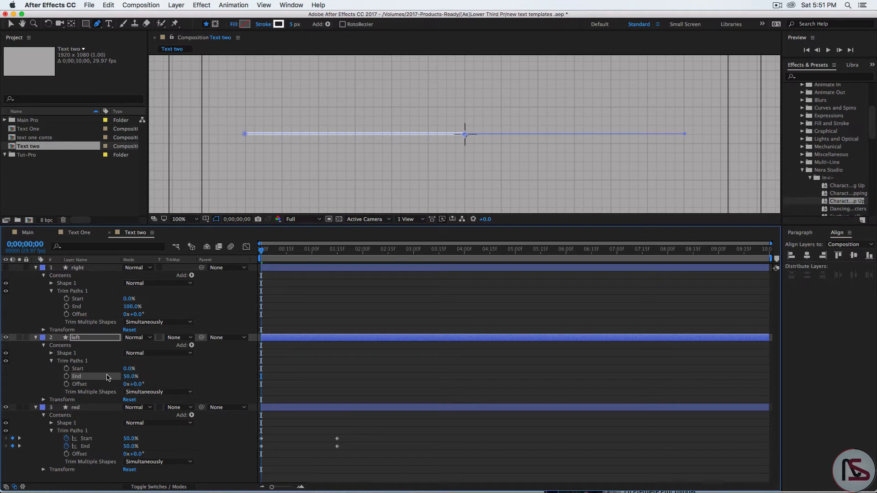
Set the left layer's Trim Paths Start to 50% and keyframe both Start and End at 0;00;00;00.
click(129, 369)
text(50)
key(Return)
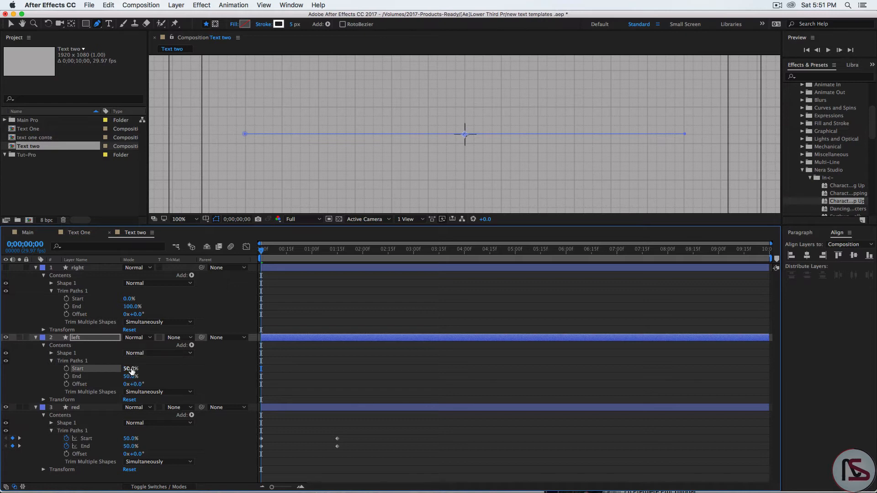
click(66, 369)
click(67, 376)
At 0;00;01;15, set the left layer's Trim Paths Start and End to 100%.
click(34, 246)
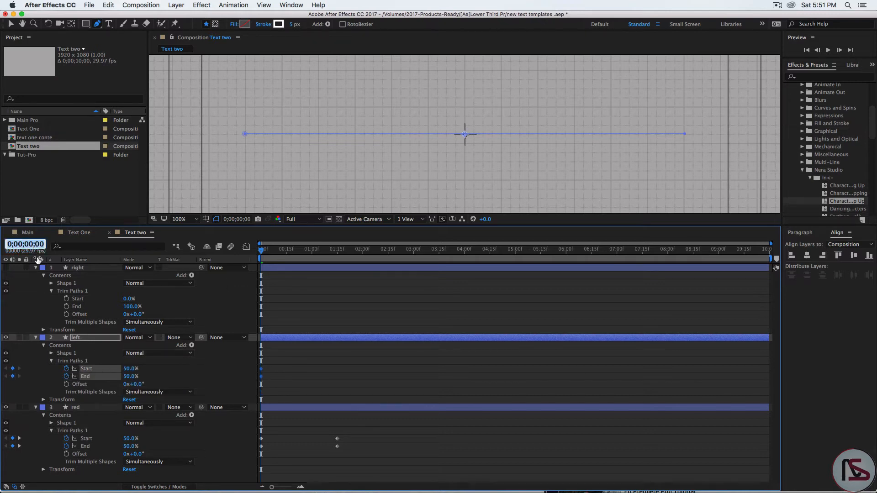
text(1)
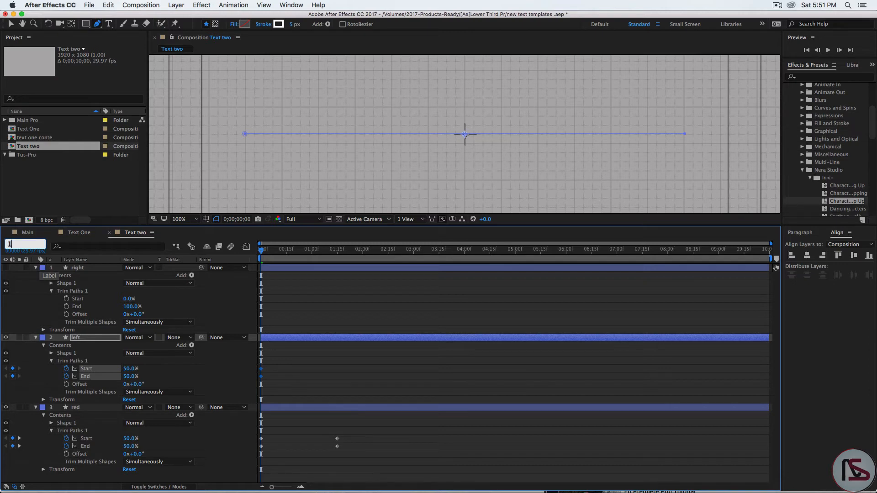
text(;15)
key(Return)
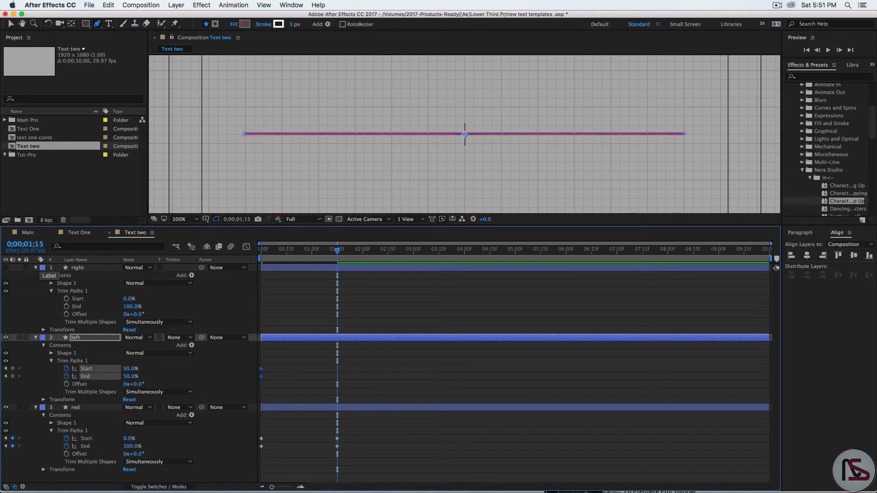
drag(131, 377, 187, 369)
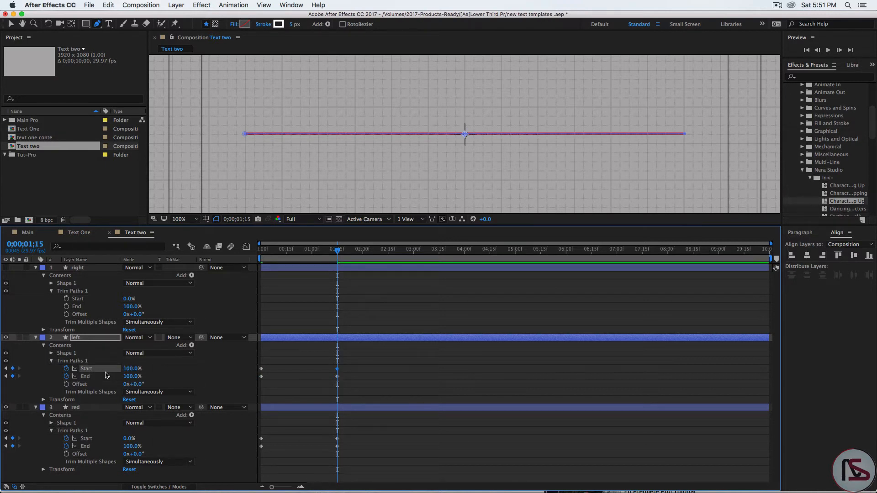
click(79, 340)
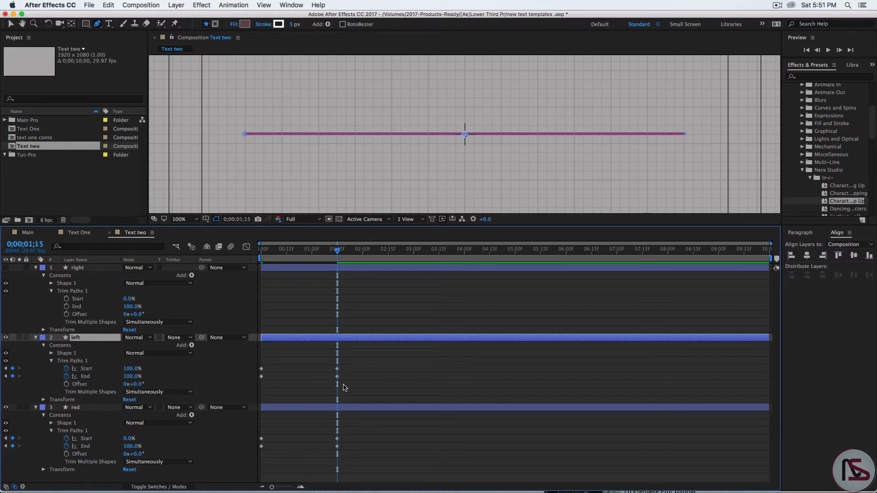
Shift both of the left layer's Trim Paths Start keyframes so that the first one falls at 0;00;00;10.
drag(339, 252, 292, 250)
click(26, 246)
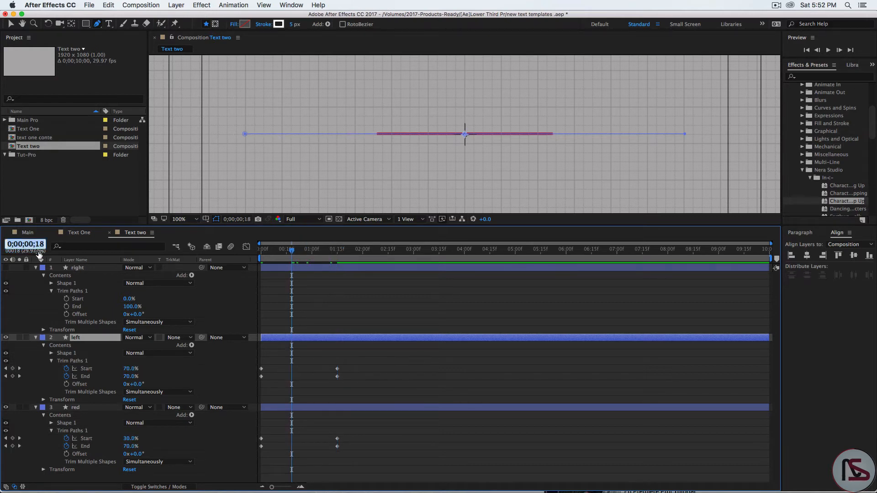
text(10)
key(Return)
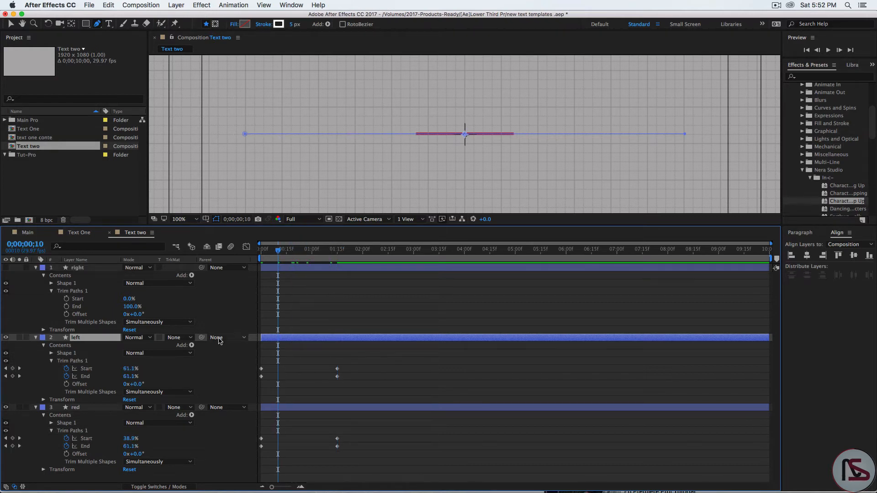
click(348, 372)
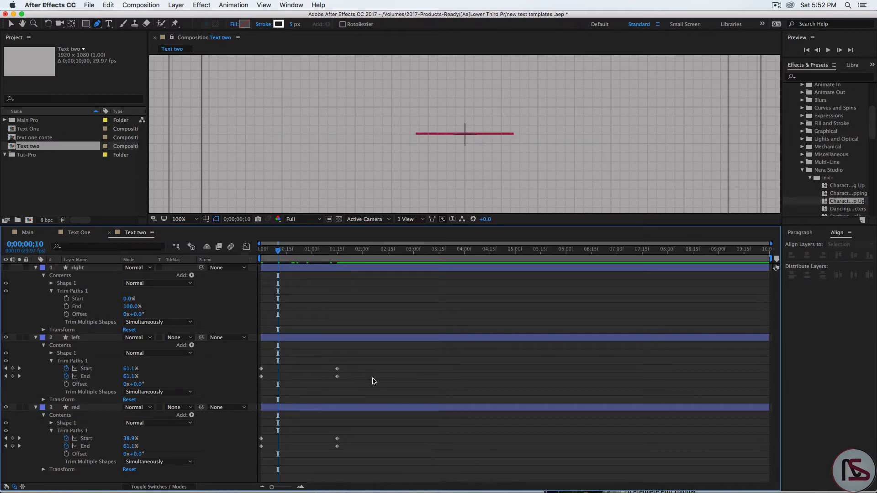
drag(349, 366, 255, 371)
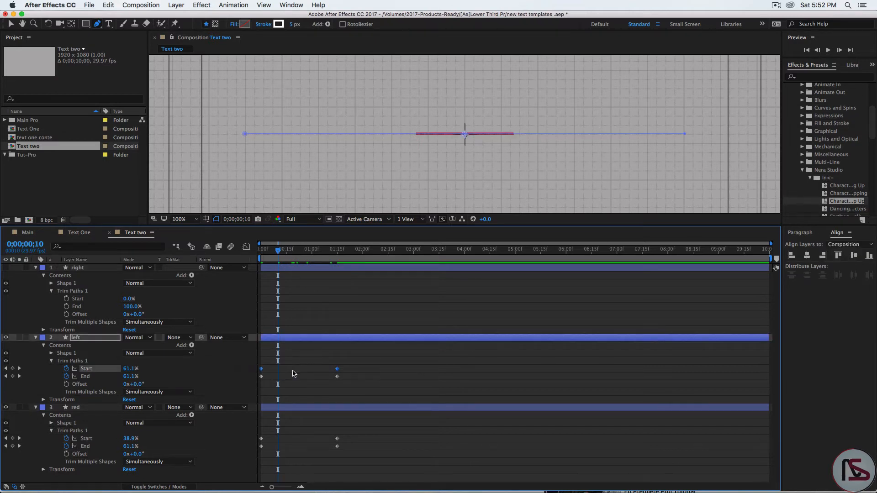
drag(337, 369, 357, 371)
Show the right layer, then set its Trim Paths Start and End to 50% and keyframe both at 0;00;00;00.
mouse_move(278, 250)
mouse_down()
mouse_move(246, 259)
mouse_move(351, 257)
mouse_move(327, 251)
mouse_move(223, 269)
mouse_up()
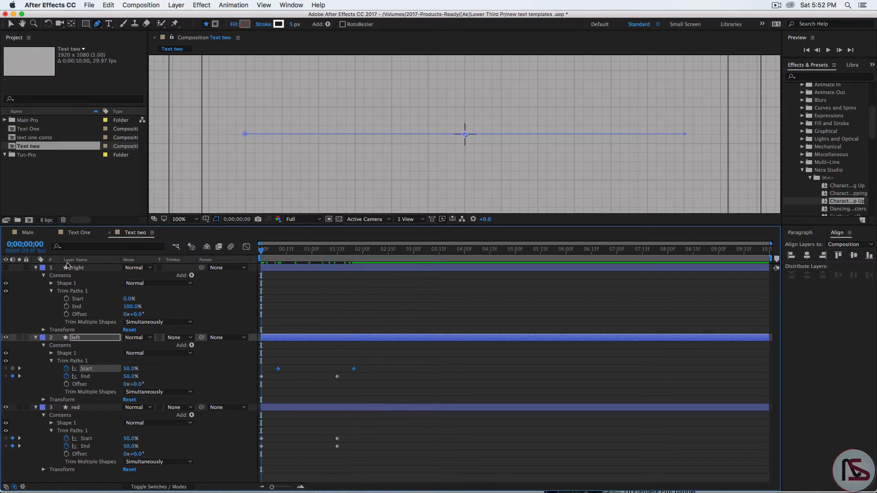
click(5, 268)
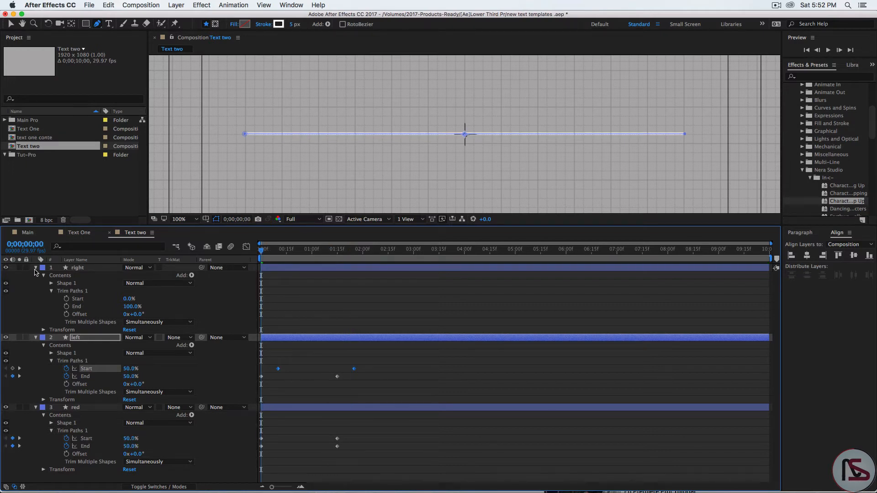
click(125, 299)
key(Tab)
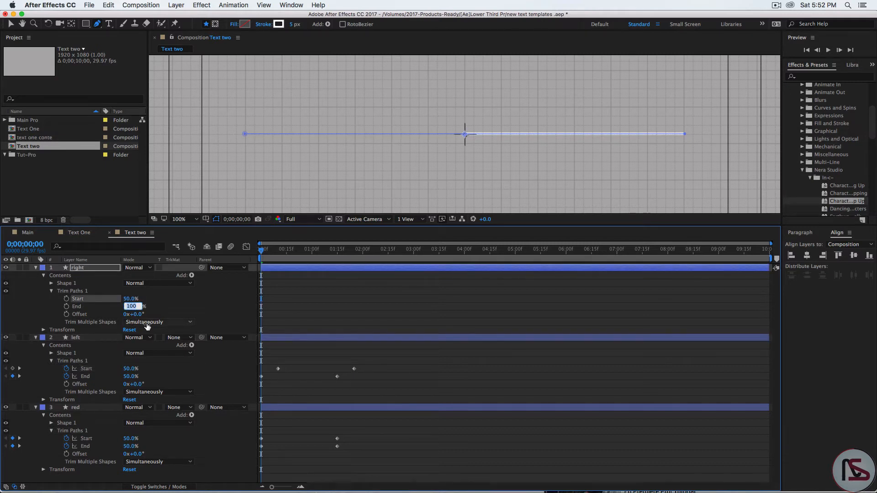
text(50)
key(Return)
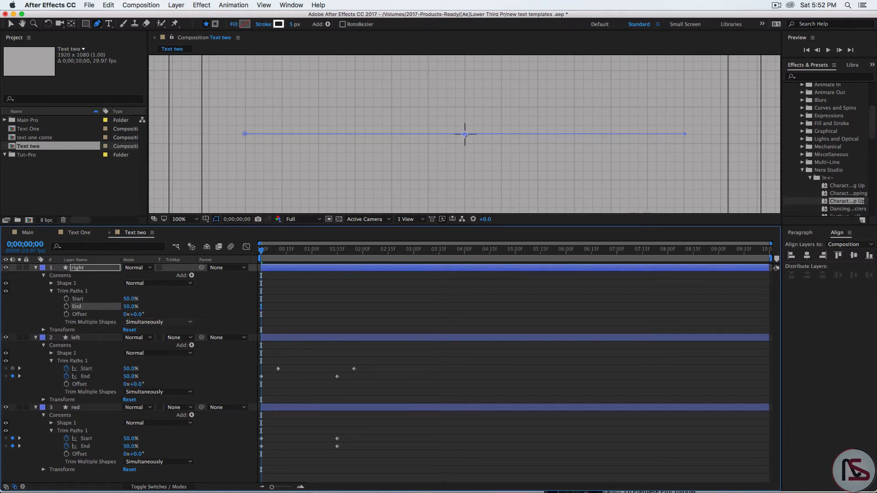
click(66, 299)
click(66, 306)
At 0;00;01;15, set the right layer's Trim Paths Start and End to 0%.
click(27, 245)
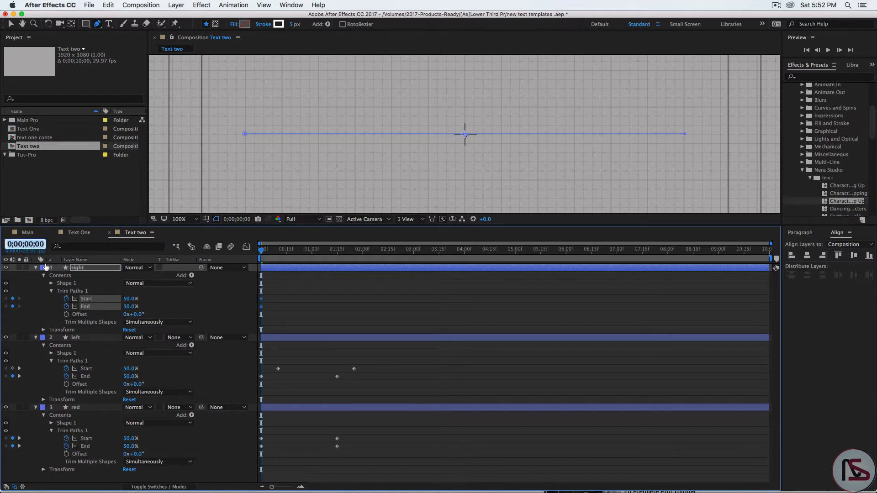
text(1;)
text(15)
key(Return)
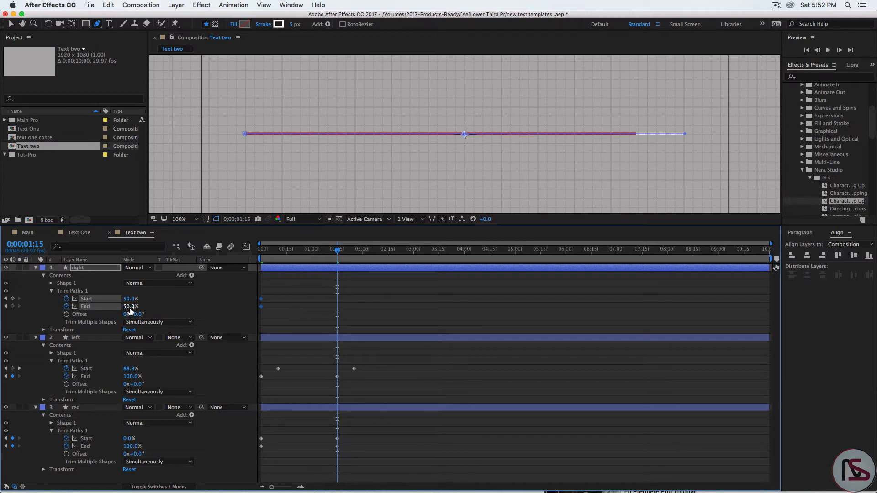
mouse_move(130, 311)
mouse_down()
mouse_move(102, 311)
mouse_move(112, 301)
mouse_move(92, 299)
mouse_up()
click(94, 310)
click(88, 300)
key(Return)
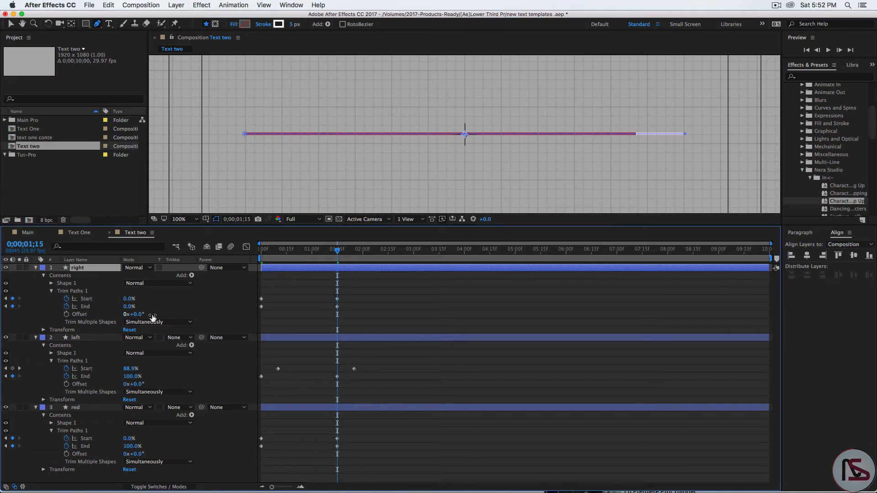
Shift the right layer's Trim Paths End keyframes to begin at 0;00;00;10 and preview the line animation from the start.
click(25, 244)
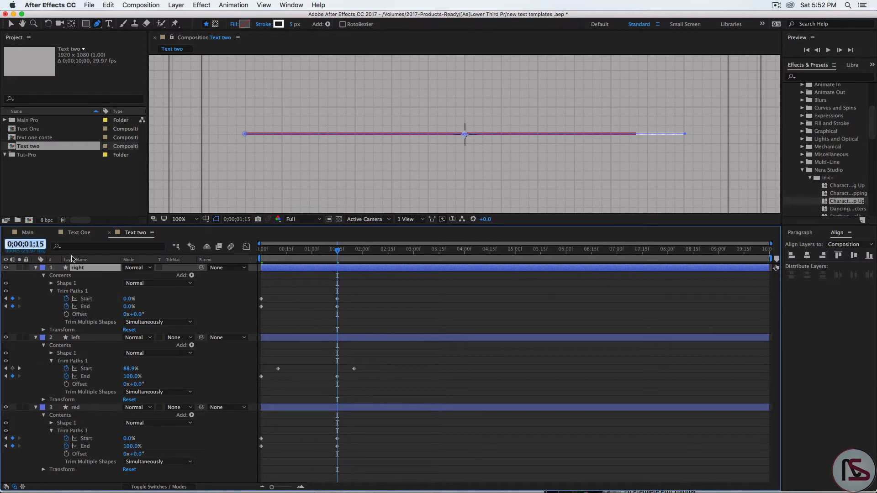
text(10)
key(Return)
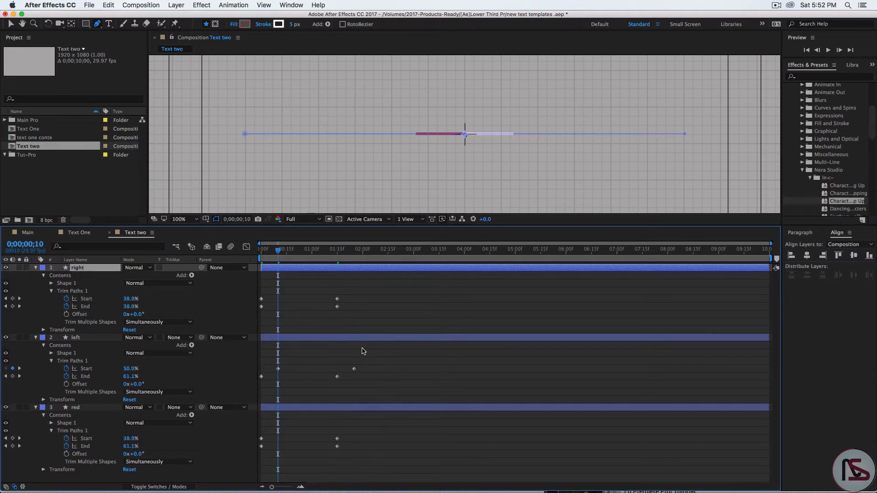
drag(367, 317, 280, 311)
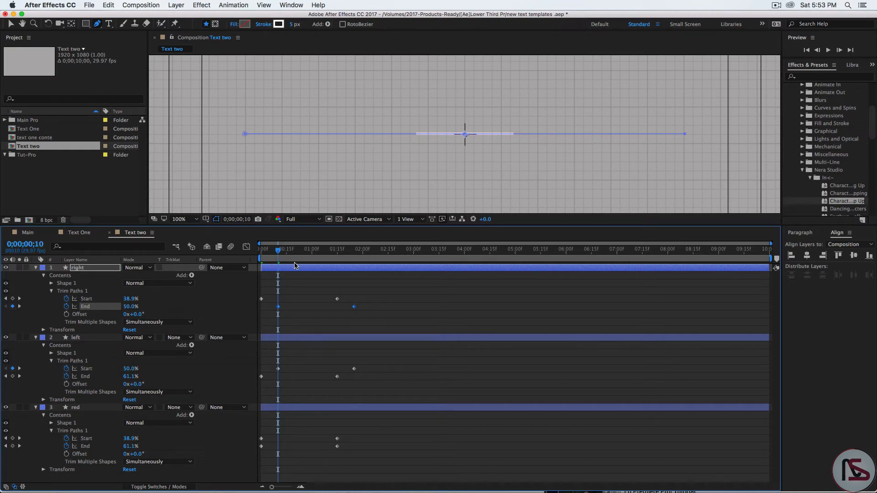
drag(277, 250, 262, 250)
key(space)
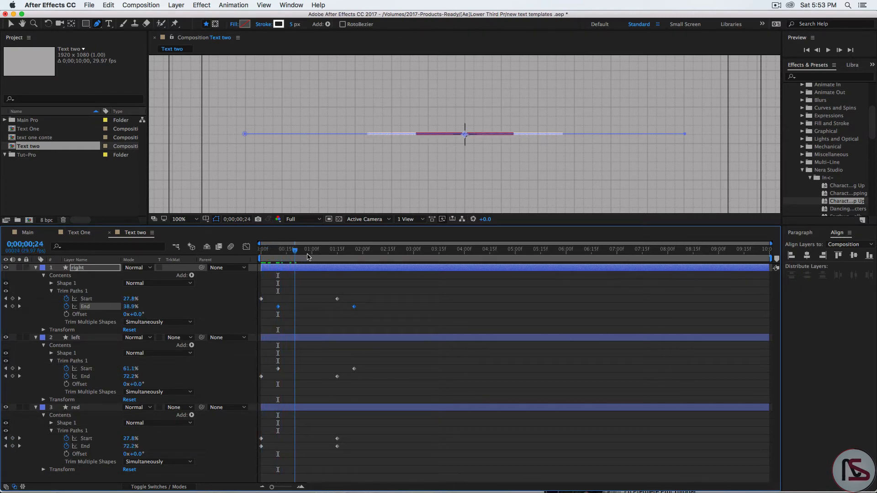
drag(339, 257, 297, 256)
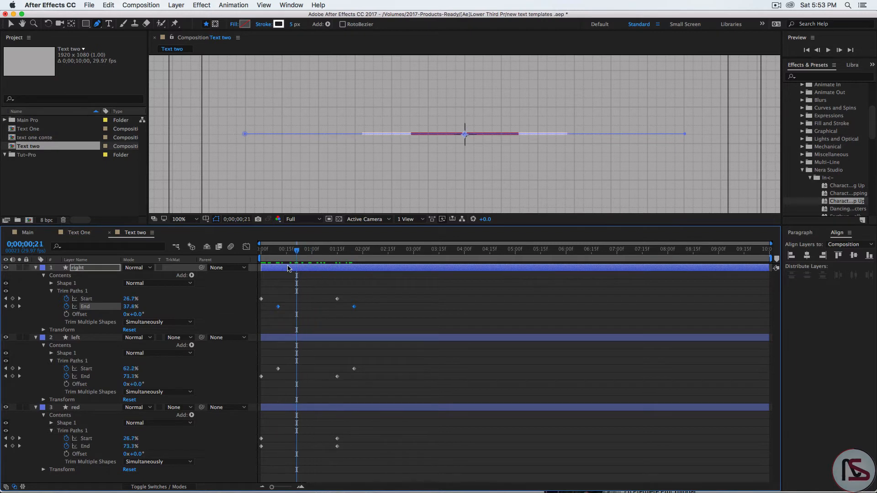
Collapse the right, left and red layers and pre-compose all three into a composition named "line b".
click(35, 268)
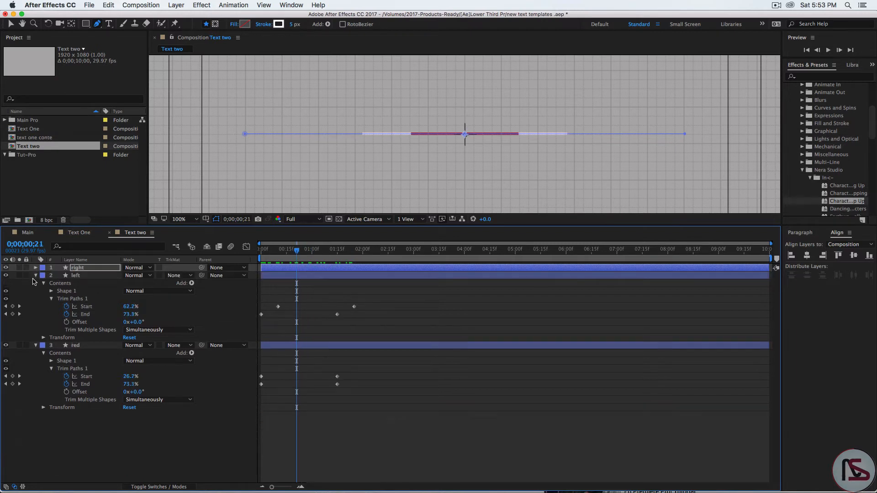
click(36, 276)
click(37, 283)
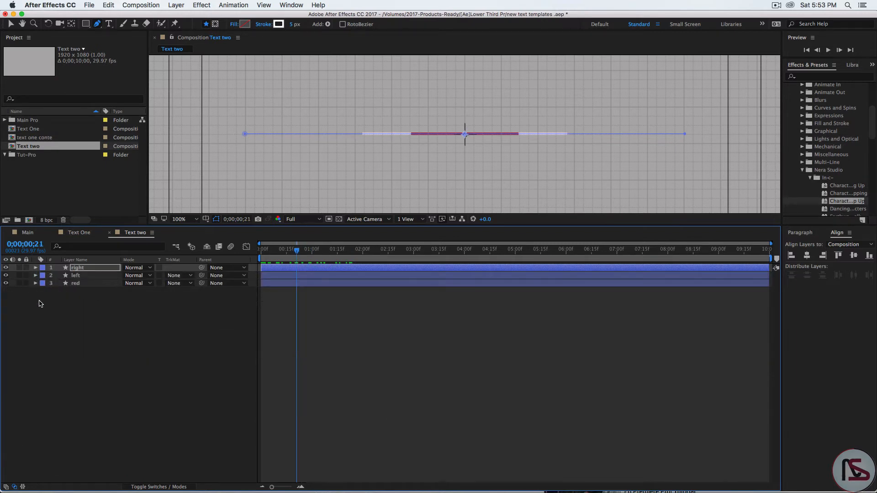
drag(94, 356, 78, 272)
right_click(78, 276)
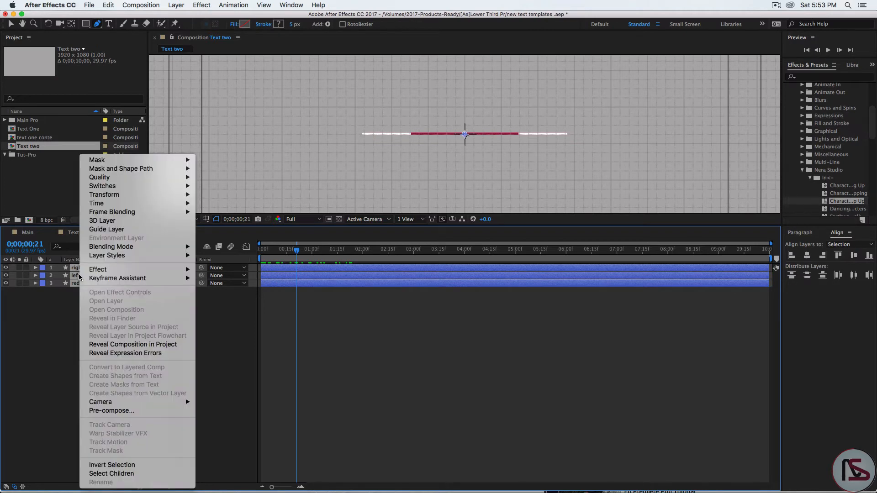
click(121, 411)
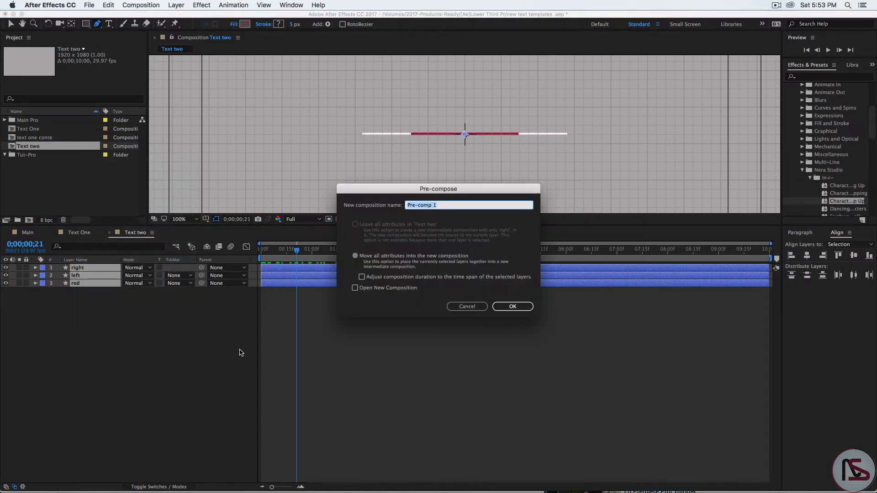
text(text)
key(Return)
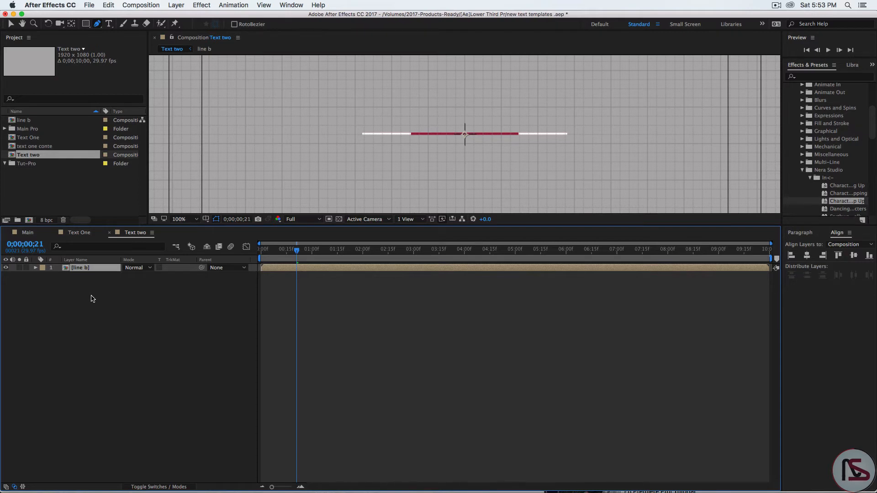
Duplicate the line b layer, show Position on both copies, and move the time to 0;00;04;02.
key(super+d)
drag(121, 333, 81, 269)
key(p)
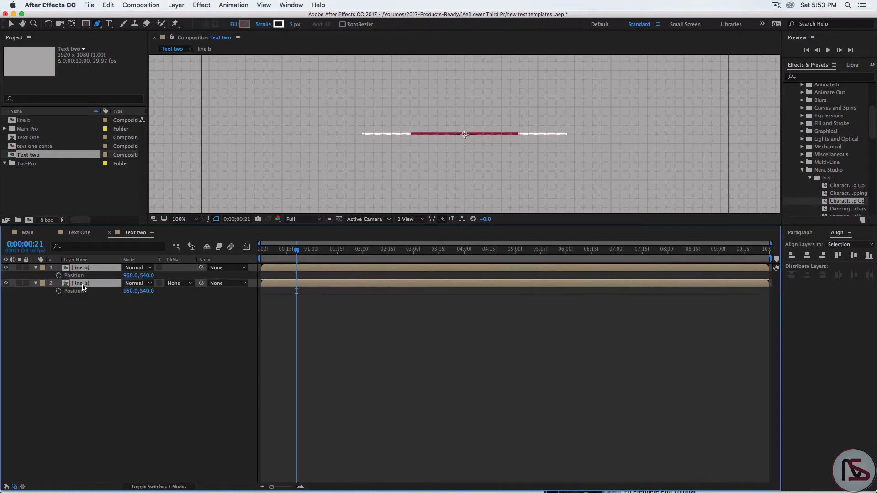
drag(324, 257, 468, 257)
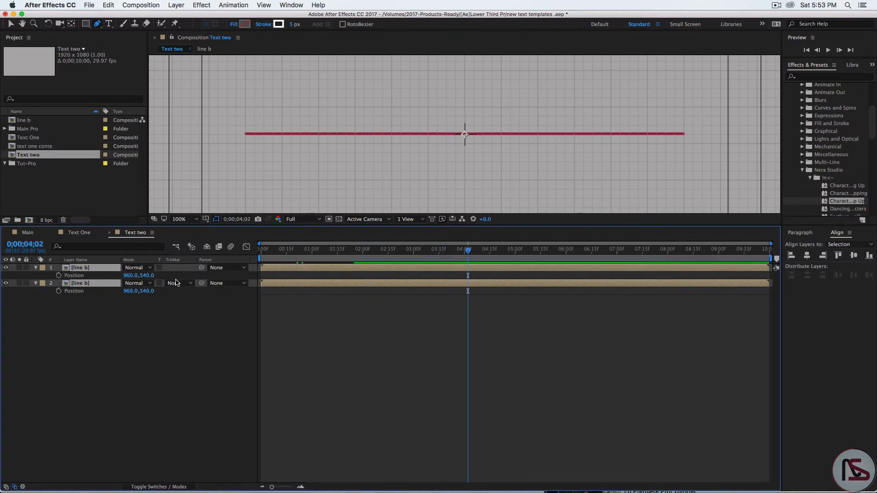
click(130, 314)
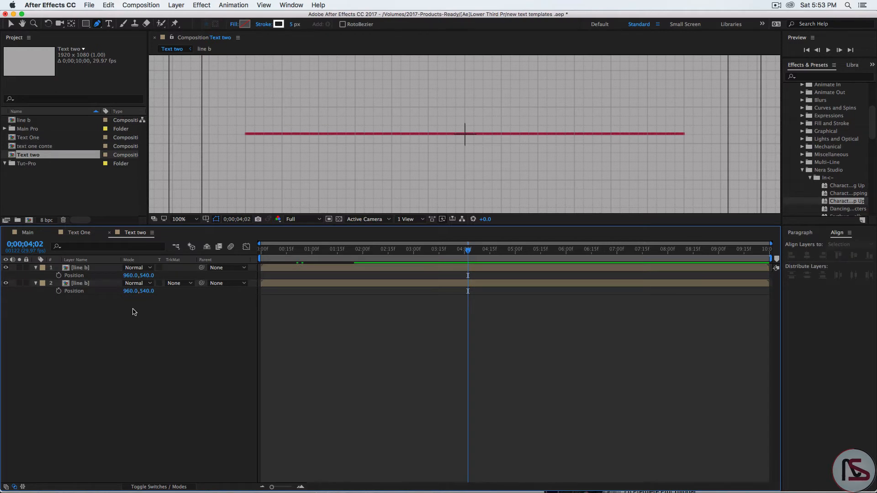
Set the vertical position of line b layer 2 to 600 and of line b layer 1 to 480.
drag(147, 291, 156, 291)
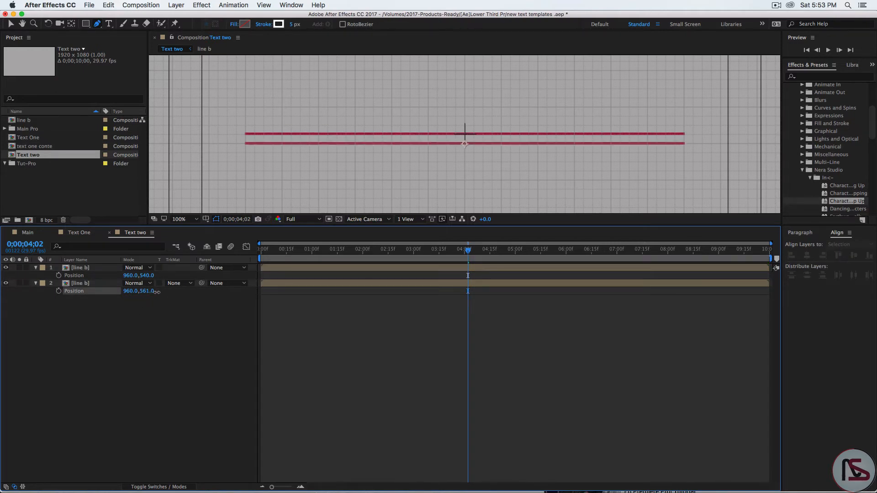
click(151, 291)
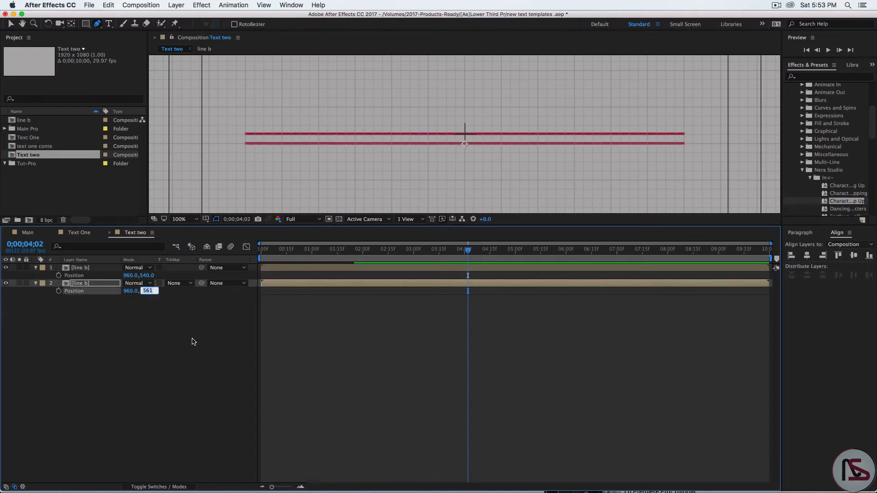
text(600)
key(Return)
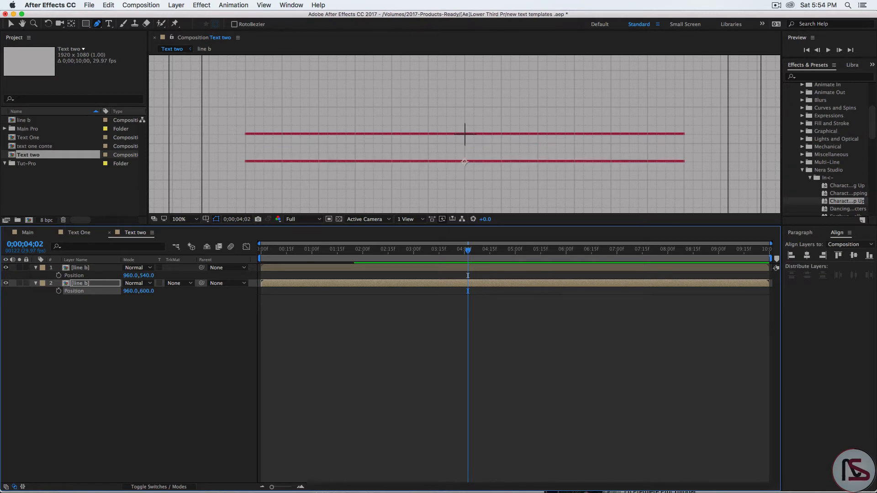
click(147, 276)
text(480)
key(Return)
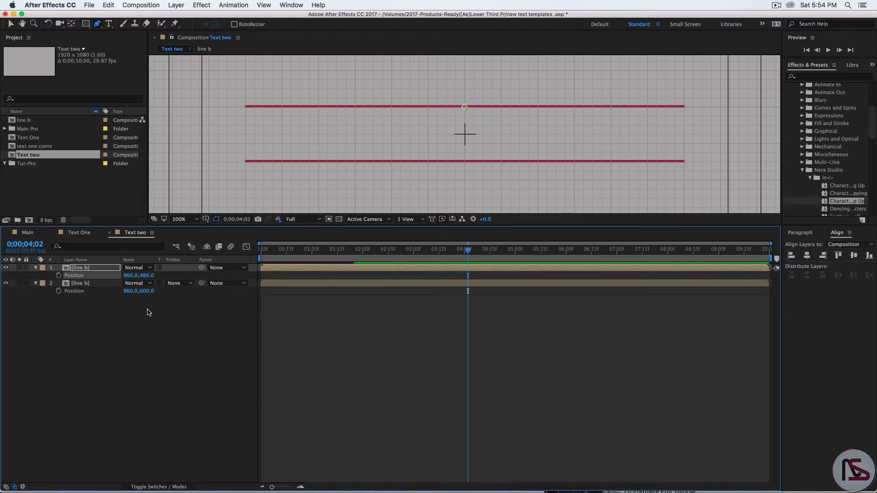
Move the time to 0;00;01;05 and collapse the properties of both line b layers.
drag(291, 253, 321, 254)
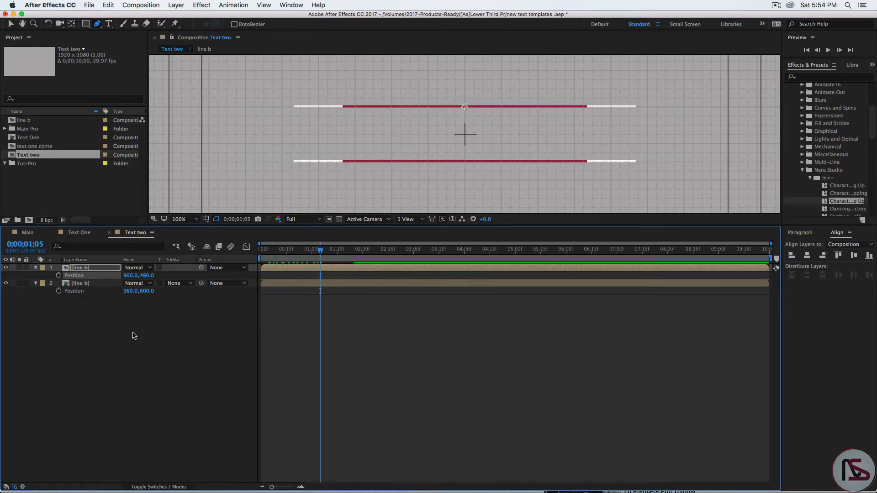
click(36, 268)
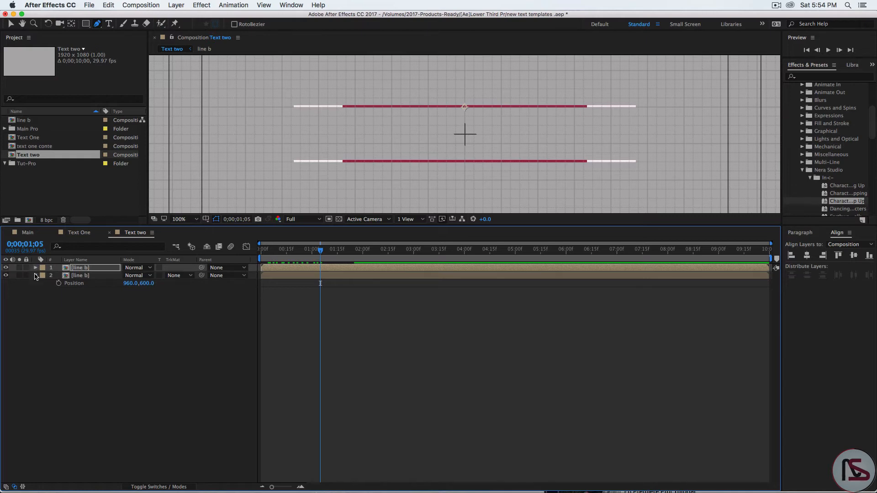
click(35, 276)
Add a new text layer reading "NERA STUDIO TUTORIALS" to the Text two composition.
right_click(131, 334)
mouse_move(155, 339)
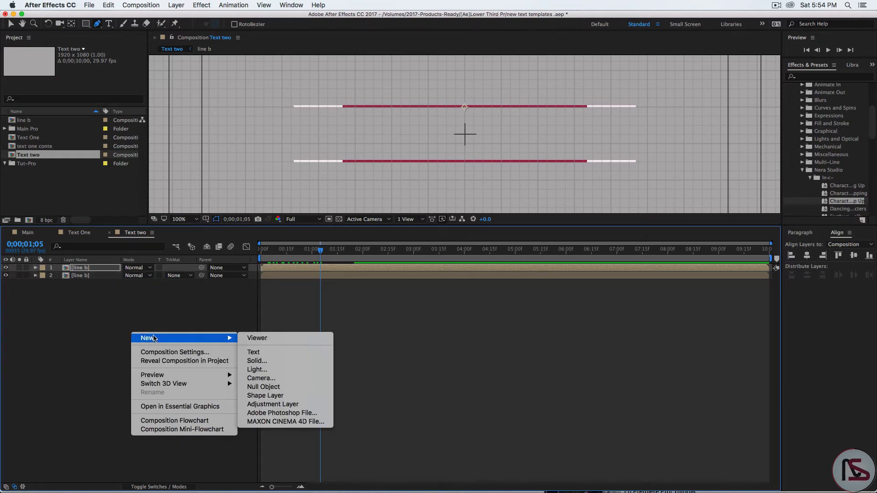
click(265, 336)
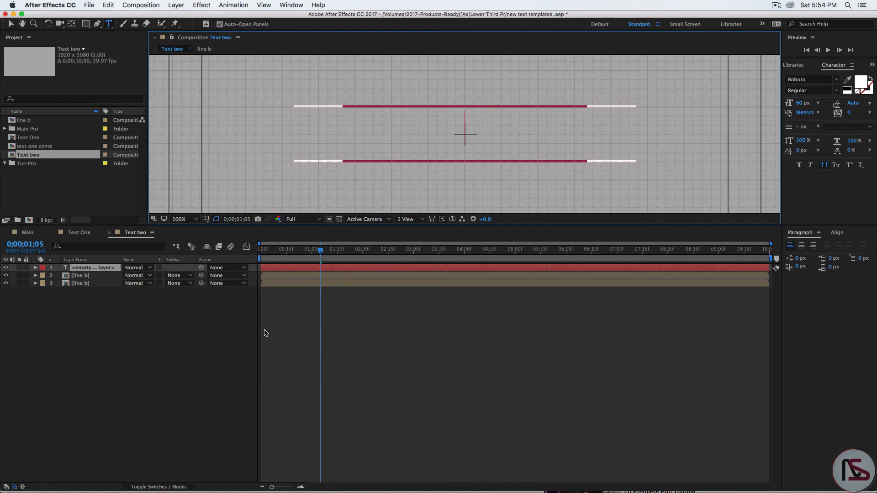
text(NERA STUDIO TUTORIALS)
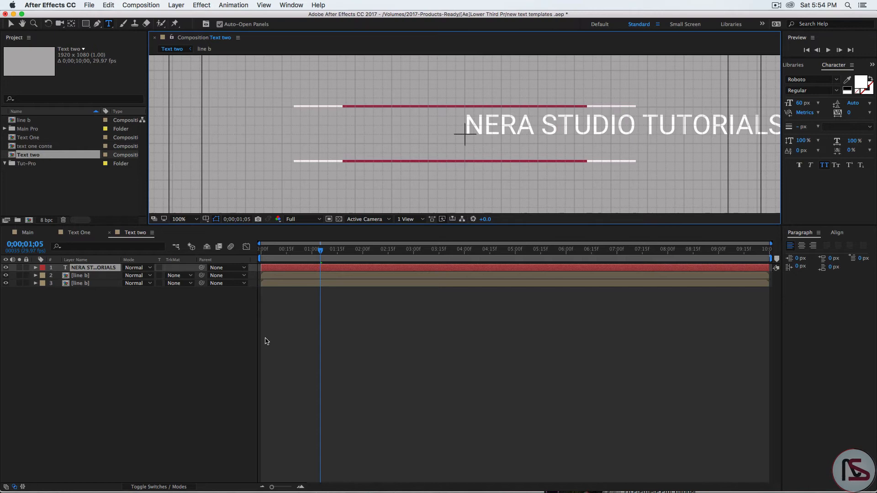
click(97, 269)
click(141, 323)
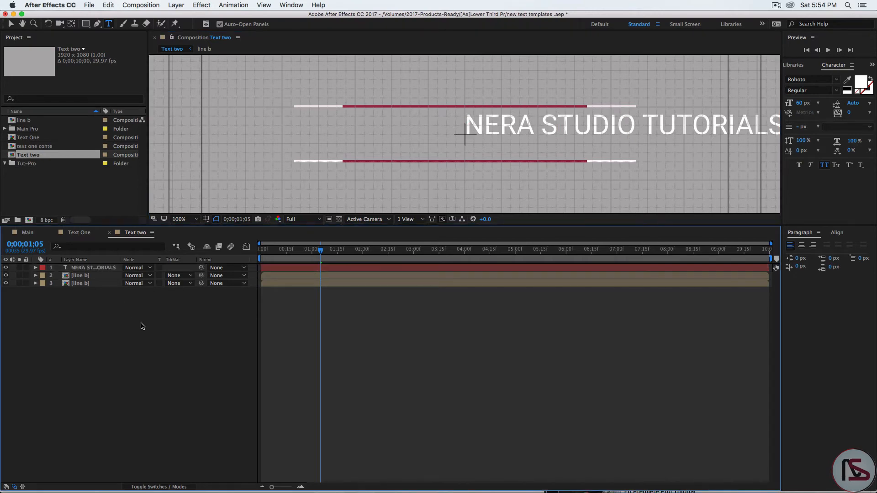
Centre the NERA STUDIO TUTORIALS text layer horizontally and vertically in the composition.
click(838, 233)
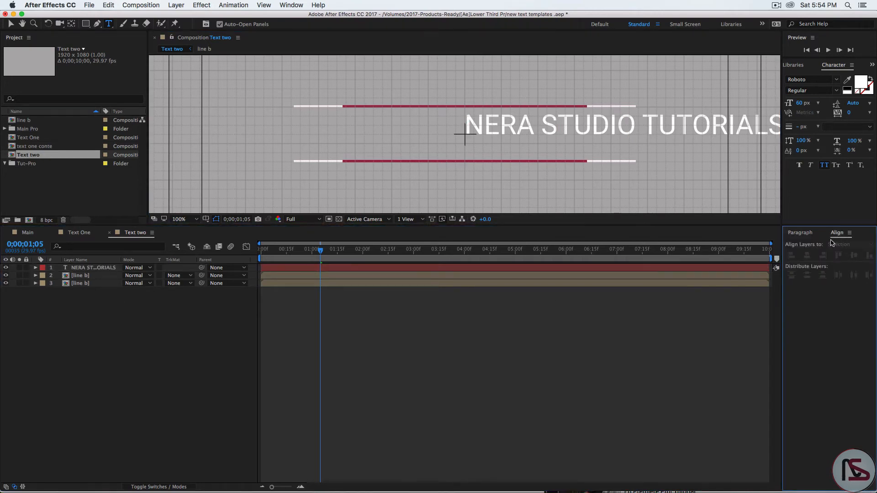
click(87, 269)
click(806, 256)
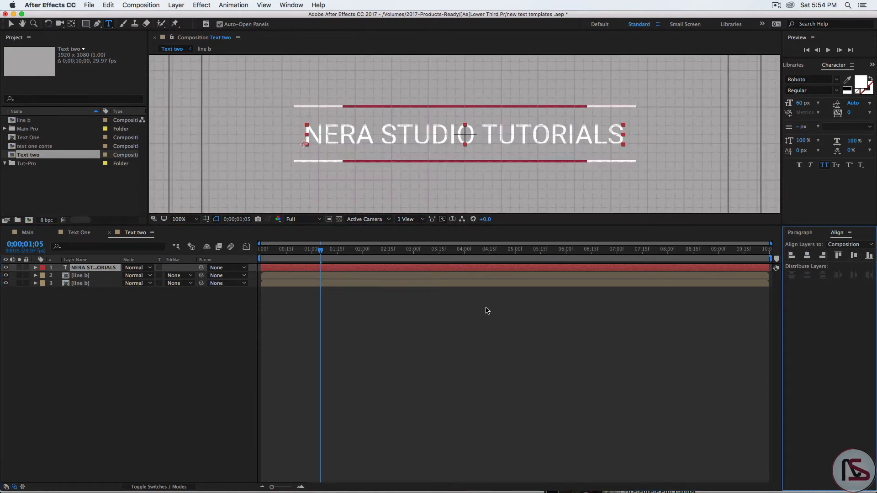
Apply the highlighted "Charact...p Up" preset from Nera Studio's In folder to the text layer at 0;00;00;00 and preview it.
click(795, 64)
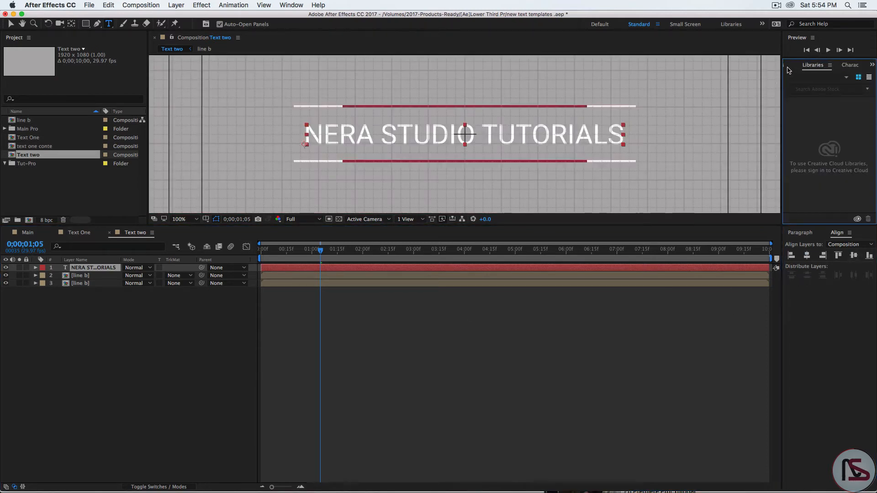
click(788, 67)
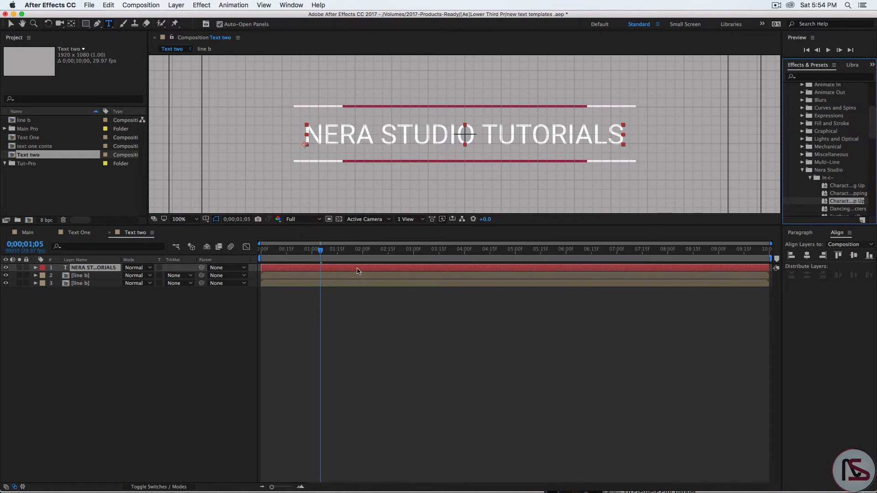
drag(324, 254, 318, 252)
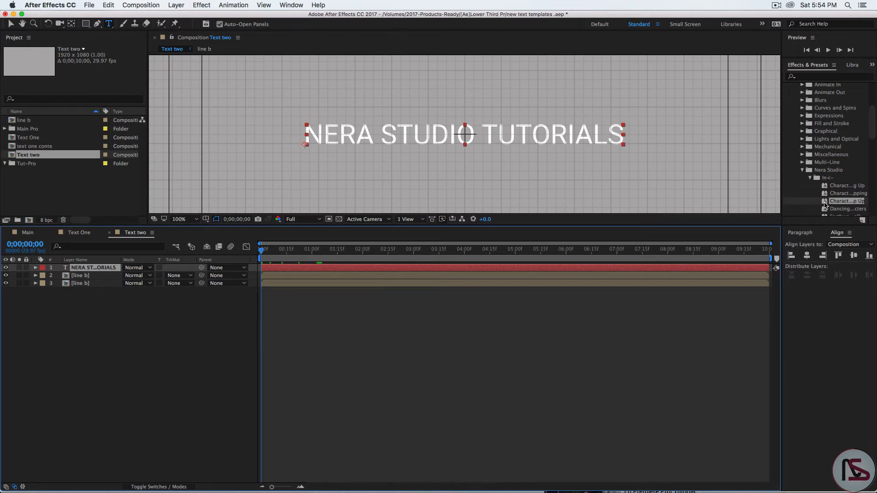
double_click(828, 201)
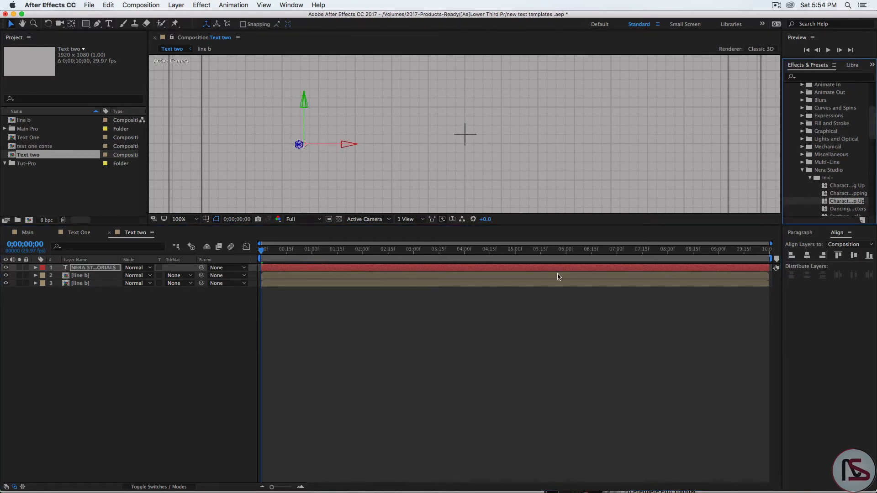
click(262, 251)
key(space)
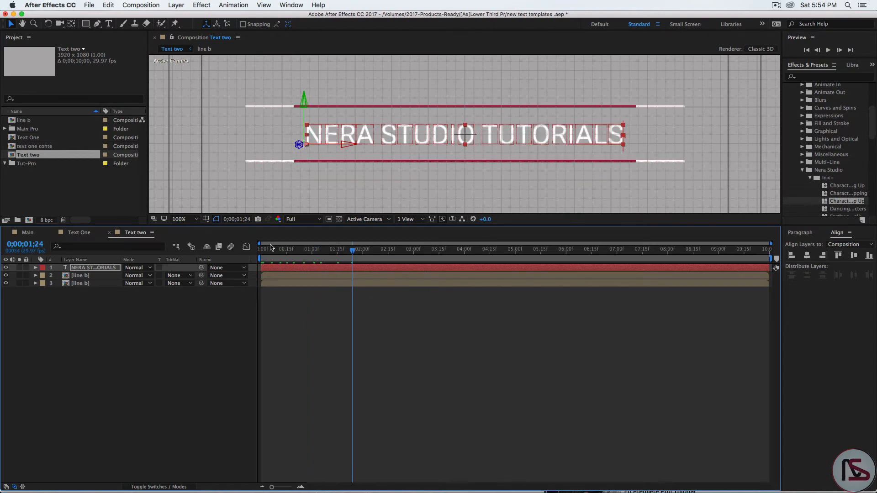
With the whole composition in view, draw a blue solid-filled rectangle covering the full frame width from the lower line to the frame's bottom edge.
click(184, 223)
click(198, 236)
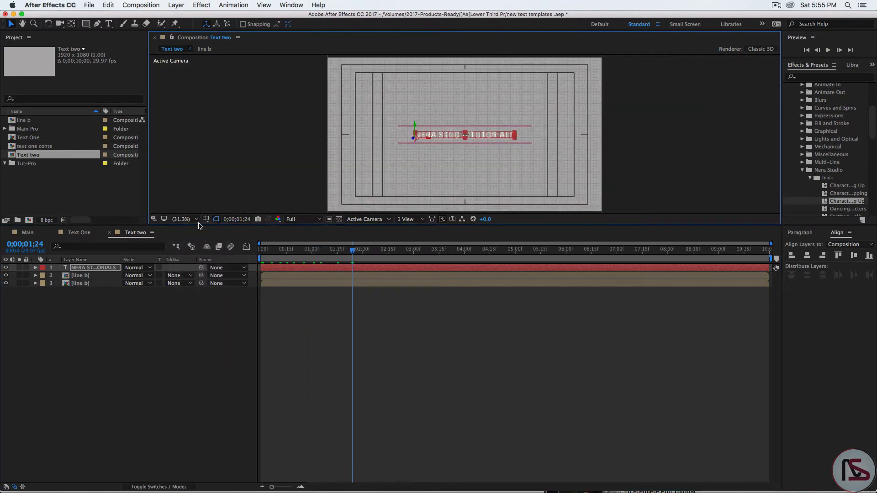
drag(199, 224, 205, 325)
click(121, 443)
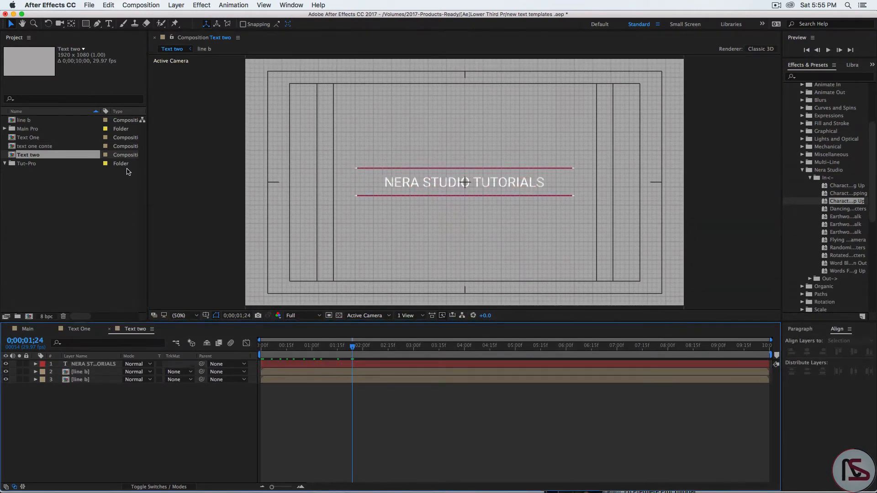
drag(87, 24, 231, 24)
click(231, 23)
click(403, 229)
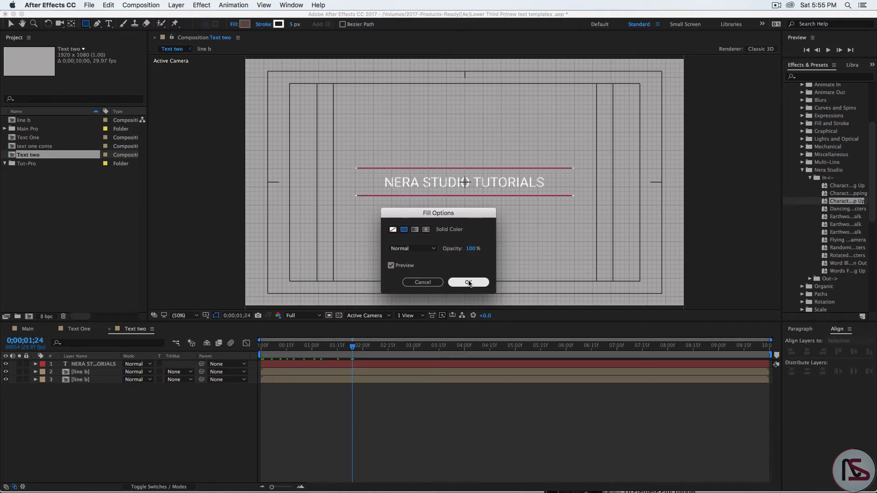
click(466, 282)
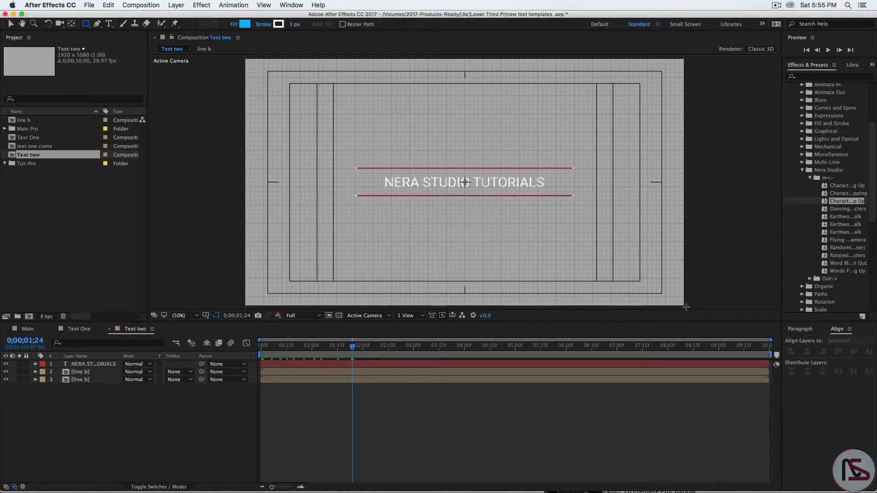
mouse_move(684, 307)
mouse_down()
mouse_move(268, 196)
mouse_move(231, 196)
mouse_up()
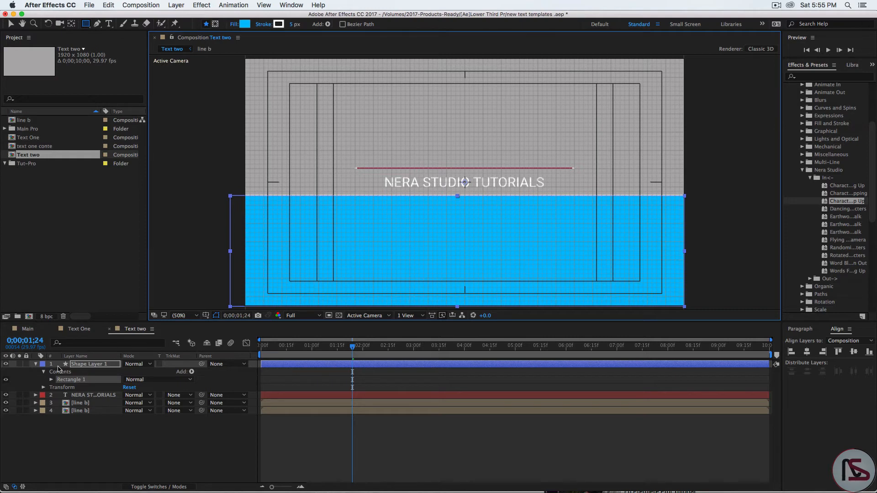
Collapse the shape layer, set the text layer's track matte to Alpha Inverted Matte "Shape Layer 1", and preview the masked text.
click(38, 364)
click(94, 372)
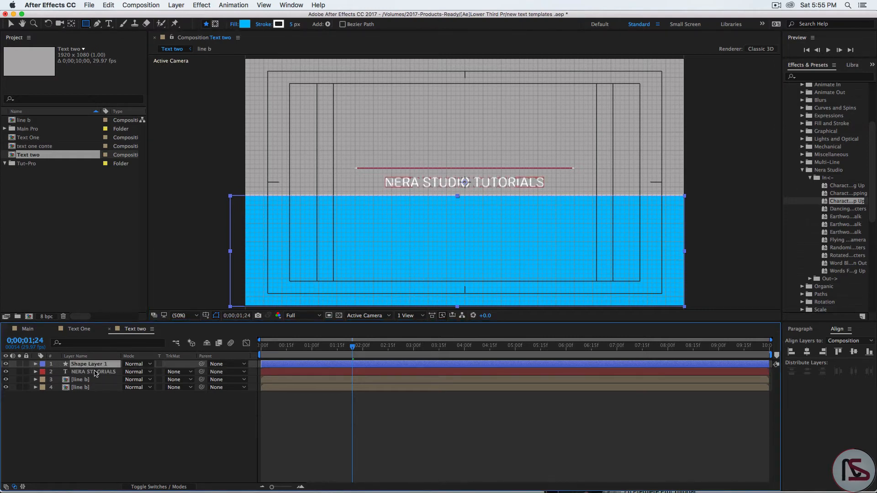
click(179, 372)
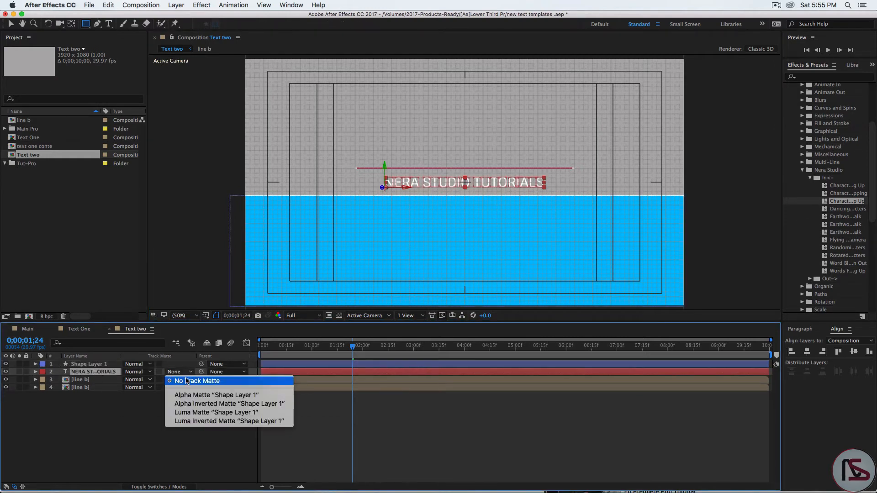
click(208, 404)
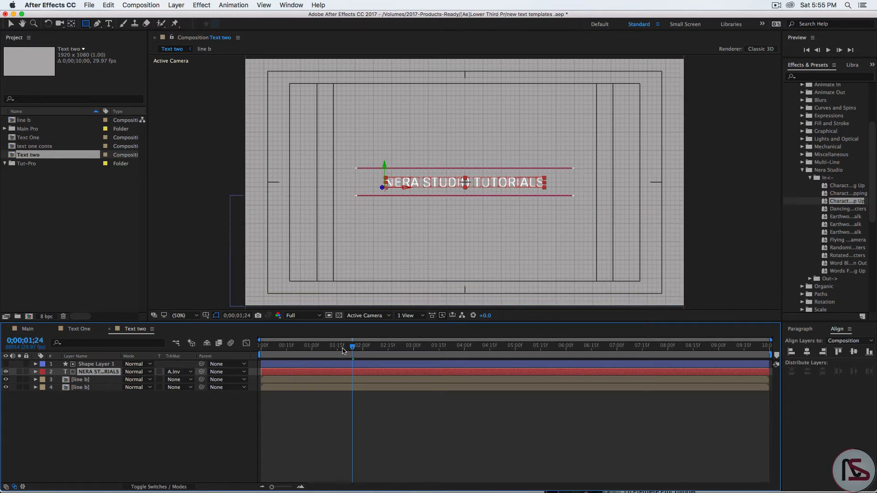
drag(352, 347, 292, 348)
key(space)
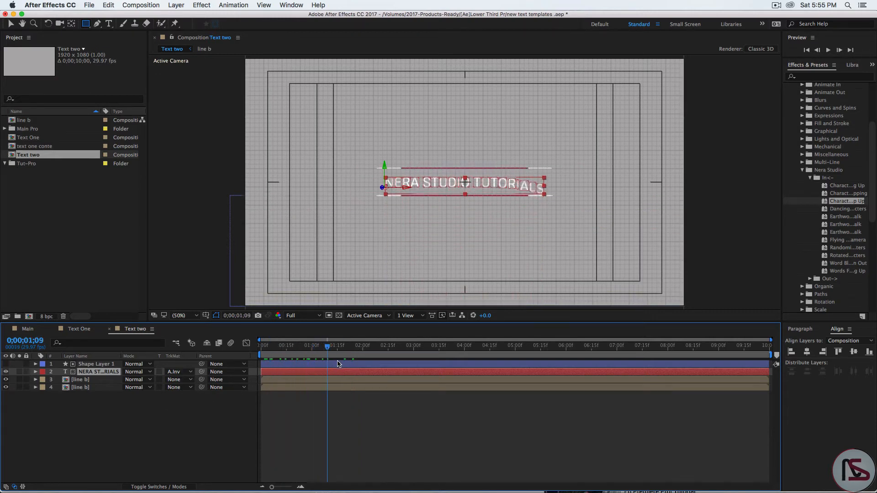
View the composition at 100%, end the work area at 0;00;04;13 and preview the title animation.
click(192, 316)
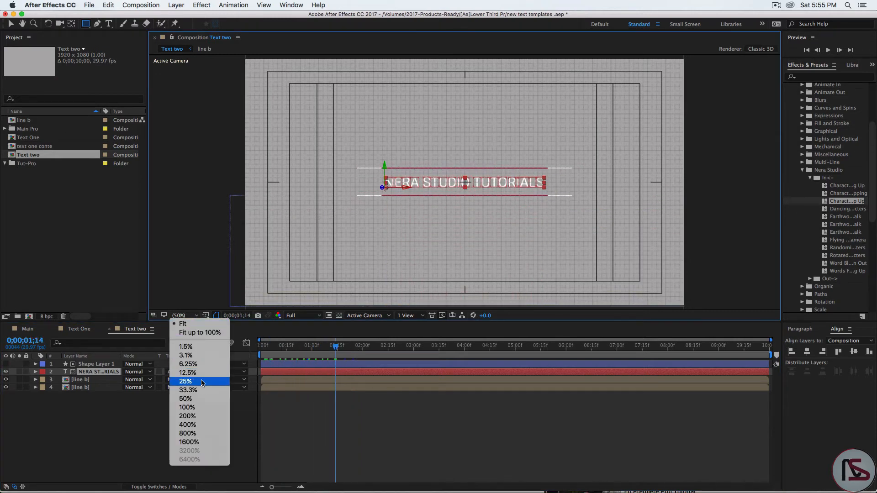
click(196, 408)
click(311, 394)
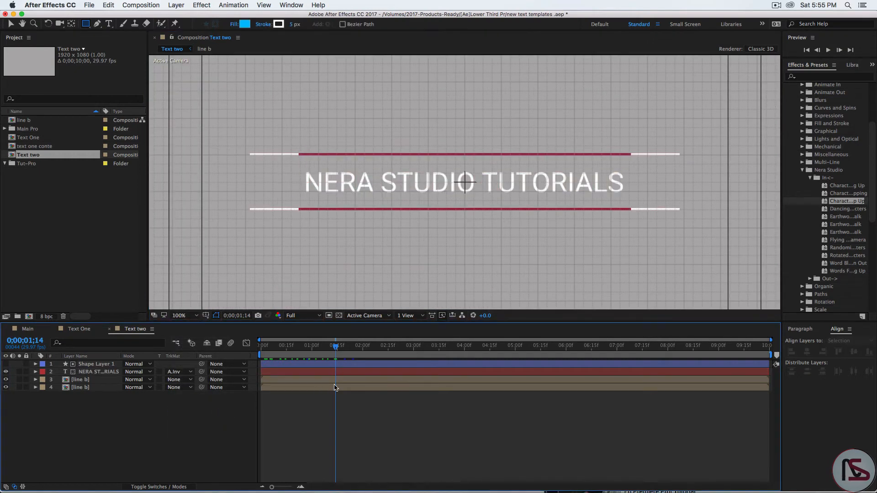
click(486, 353)
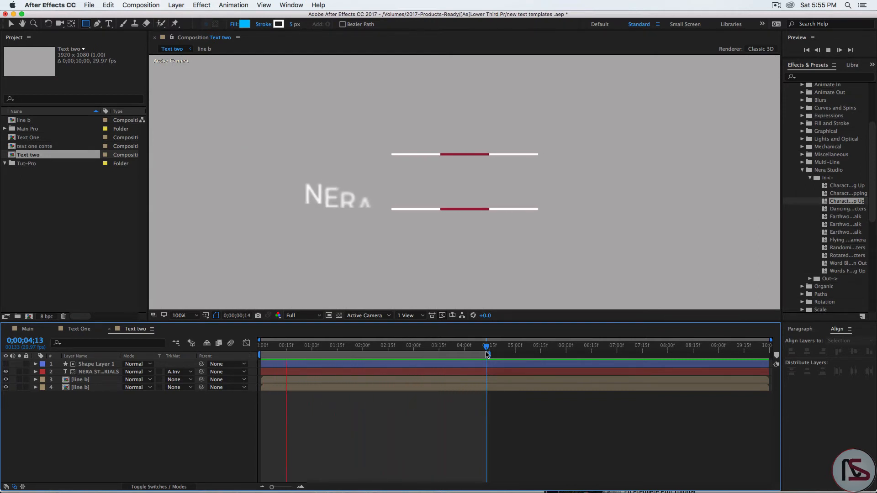
key(space)
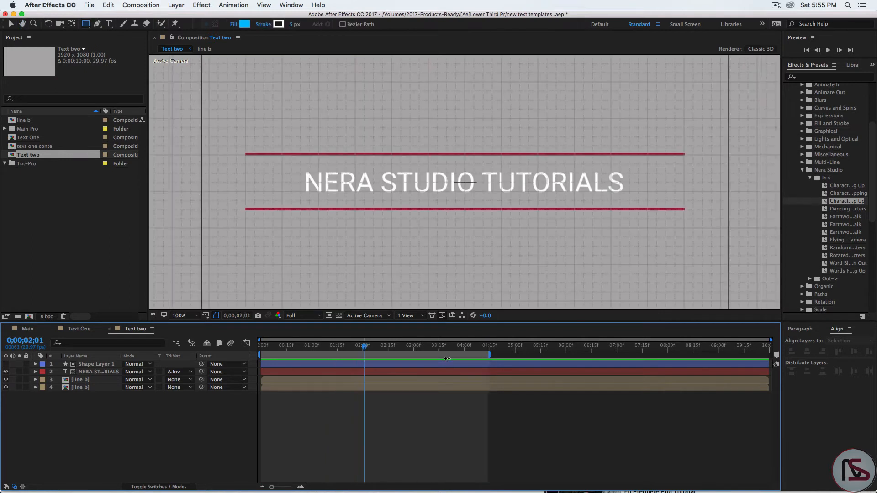
Shift both Range Selector Offset keyframes of the text layer about 7 frames later, scrub through the title animation, and collapse the layer.
click(120, 372)
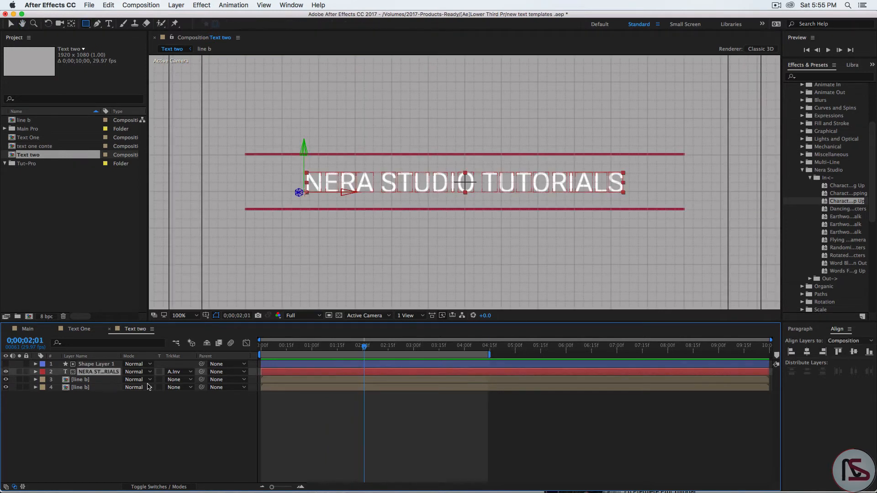
key(u)
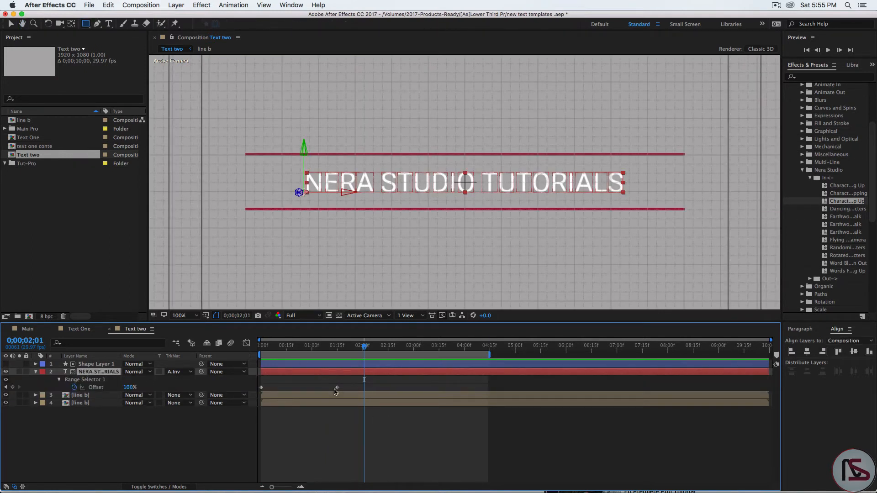
drag(337, 392, 274, 389)
click(263, 349)
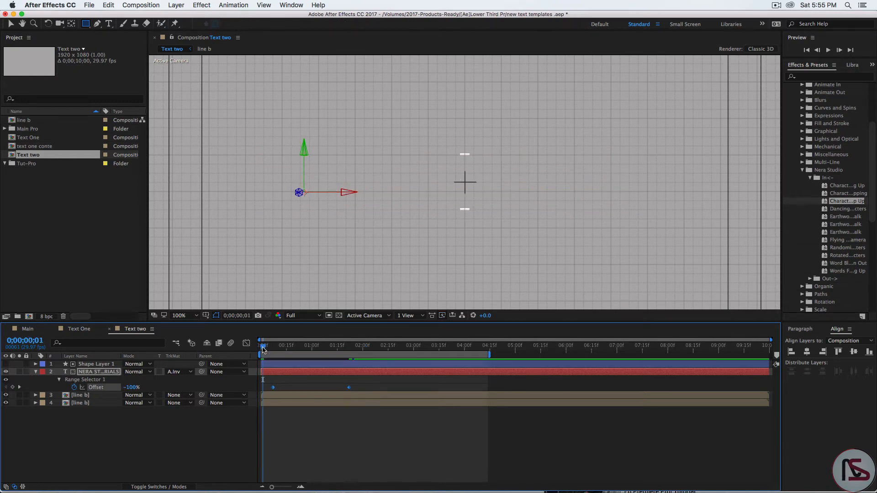
drag(263, 350, 354, 354)
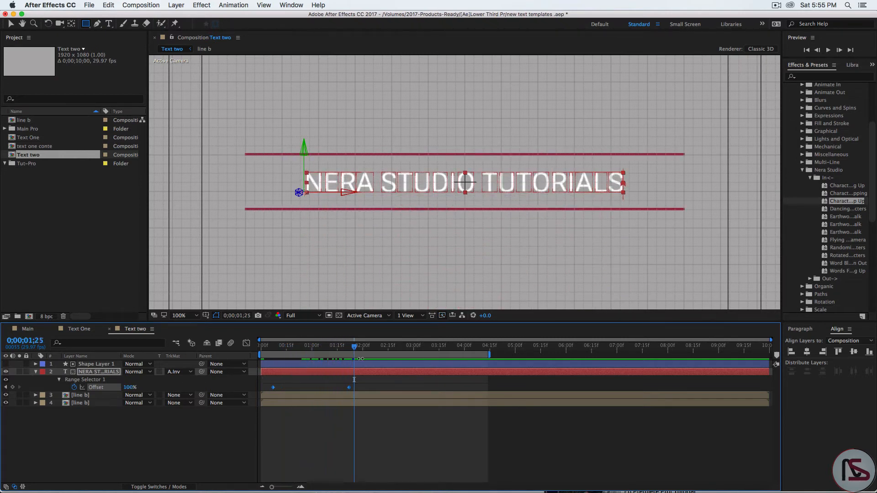
click(36, 372)
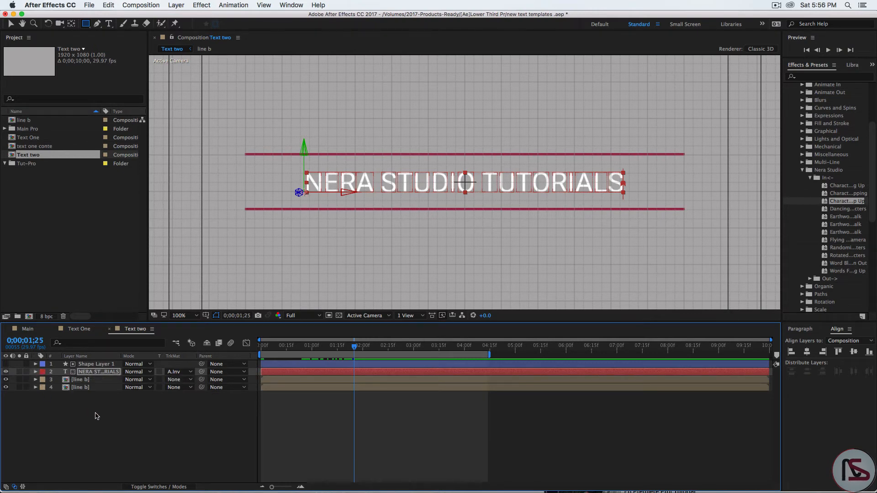
Compare the time-remapped precomposition in Text One with the four layers of Text two to review how they could be grouped.
click(74, 330)
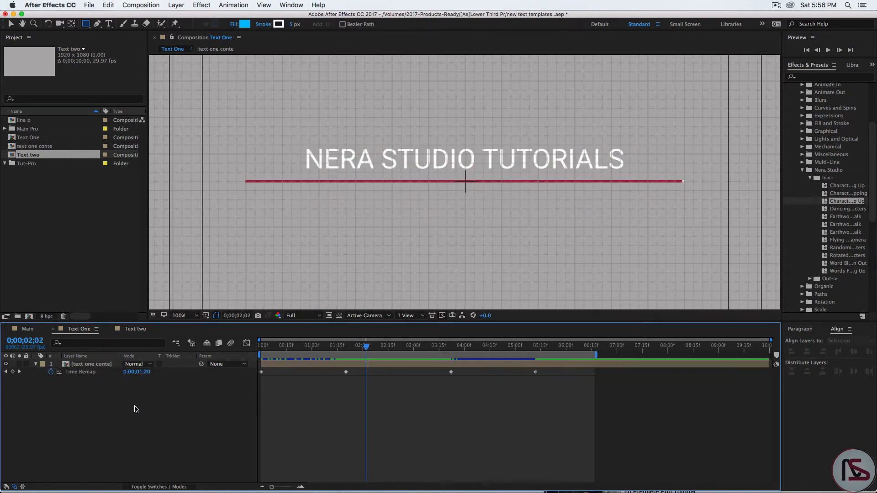
click(132, 330)
drag(123, 432, 69, 368)
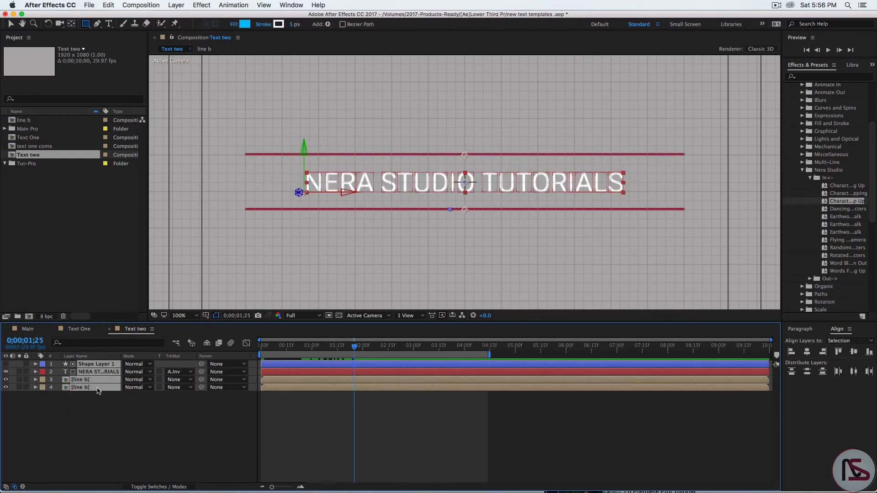
right_click(96, 379)
click(61, 430)
click(80, 329)
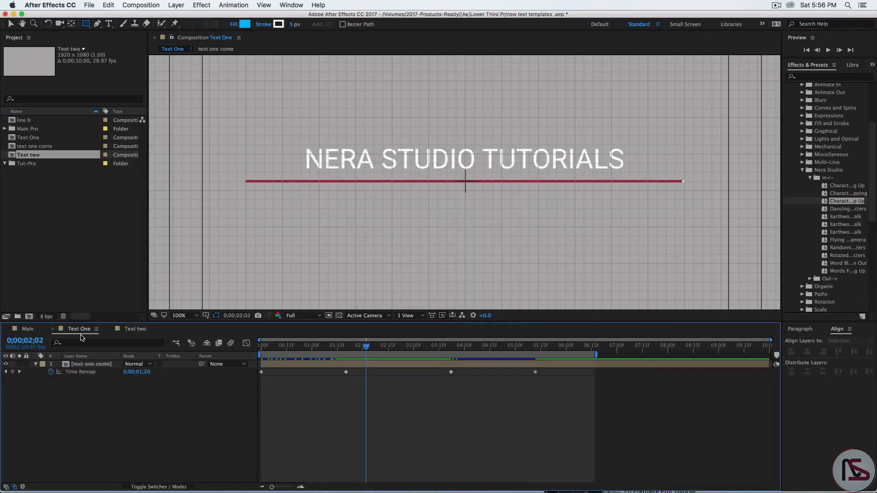
Switch to Firefox to view Nera Studio's YouTube lower third motion template PART III video, and return to After Effects.
mouse_move(242, 491)
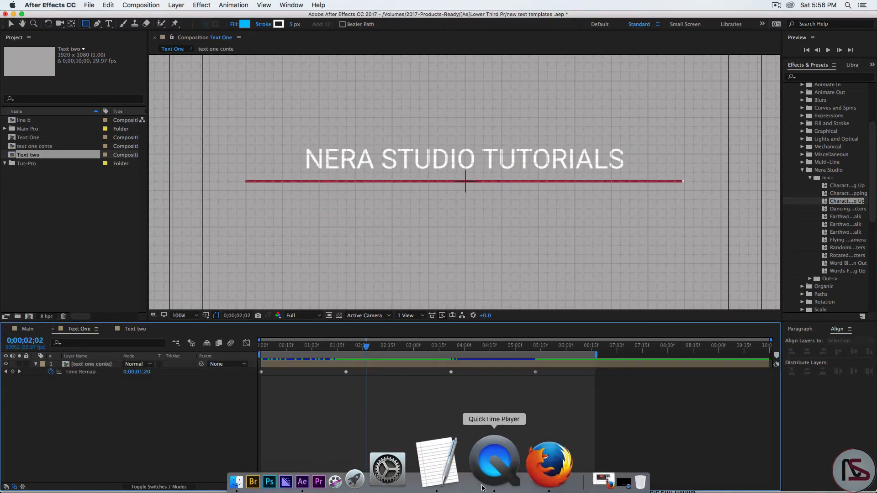
click(498, 473)
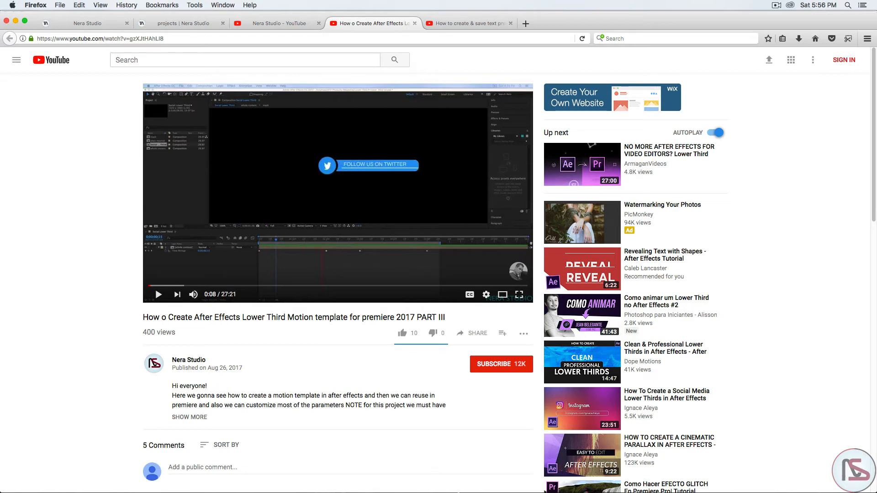
click(387, 481)
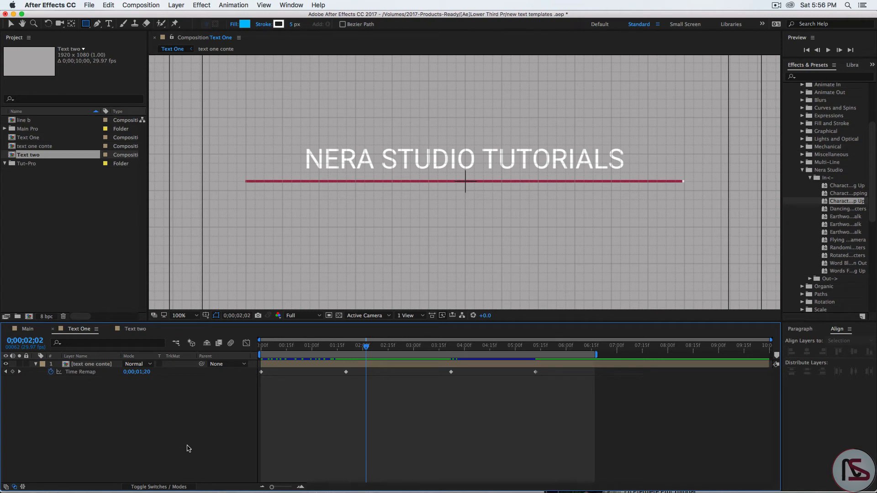
Create a new 1920 x 1080, 29.97 fps composition named "text three" with a duration of 0;00;10;00.
key(super+n)
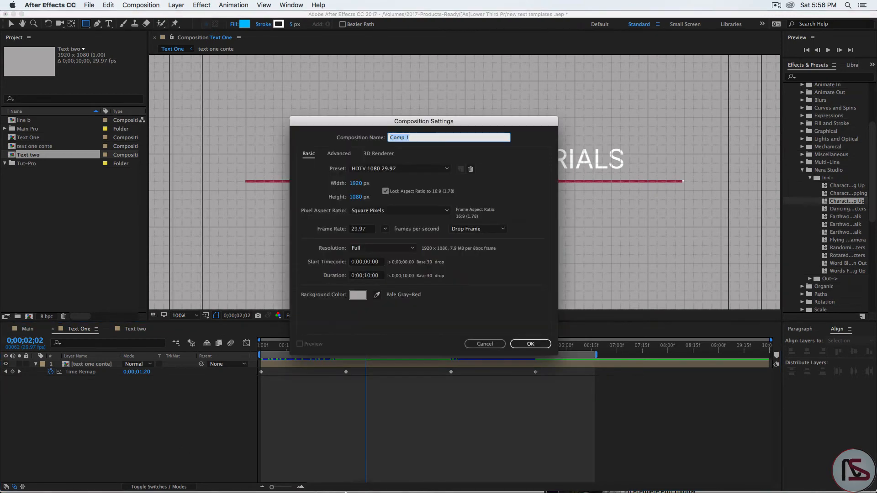
text(text three)
key(Return)
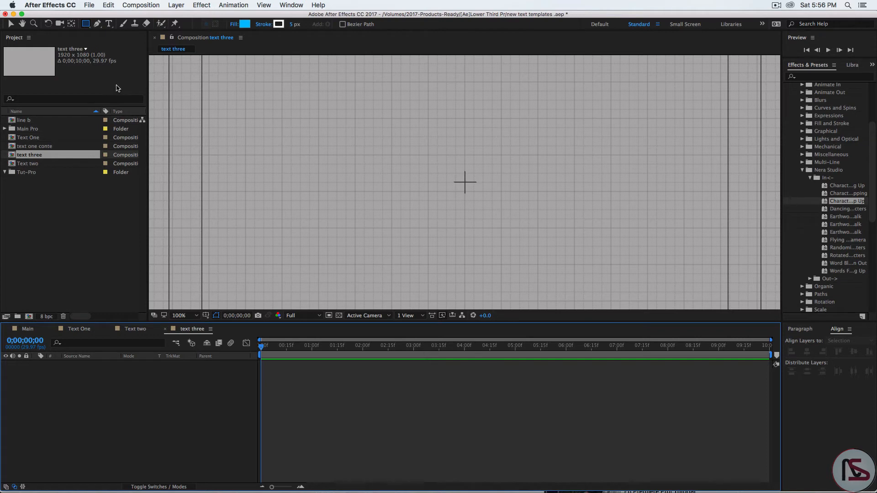
Set up the Pen tool with no fill, stroke color 9C1740, and a stroke width of 10 px.
click(95, 26)
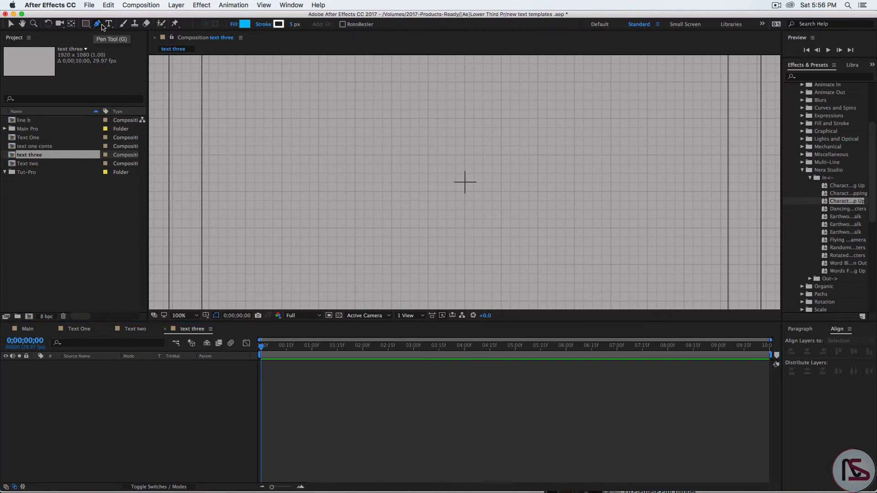
click(234, 24)
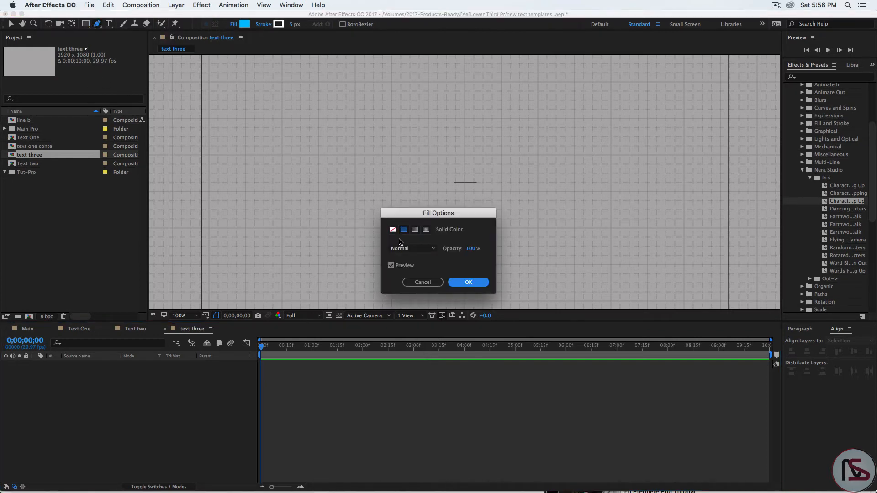
click(393, 229)
click(468, 282)
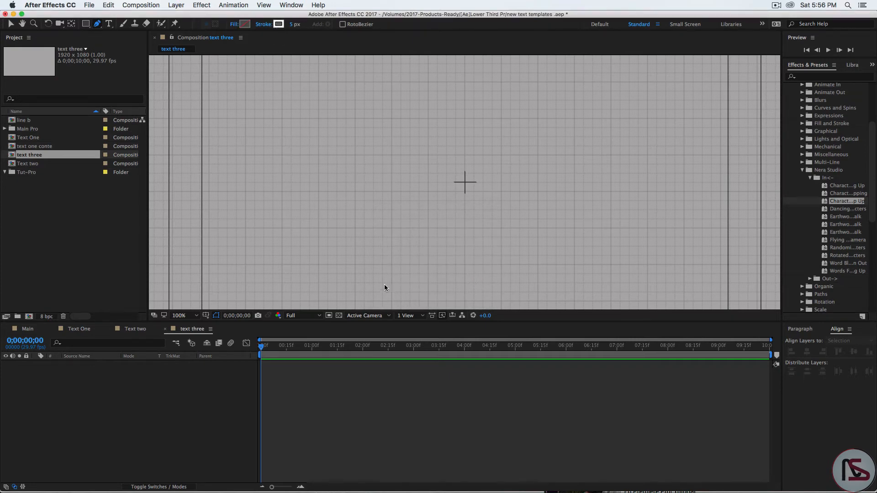
key(super+v)
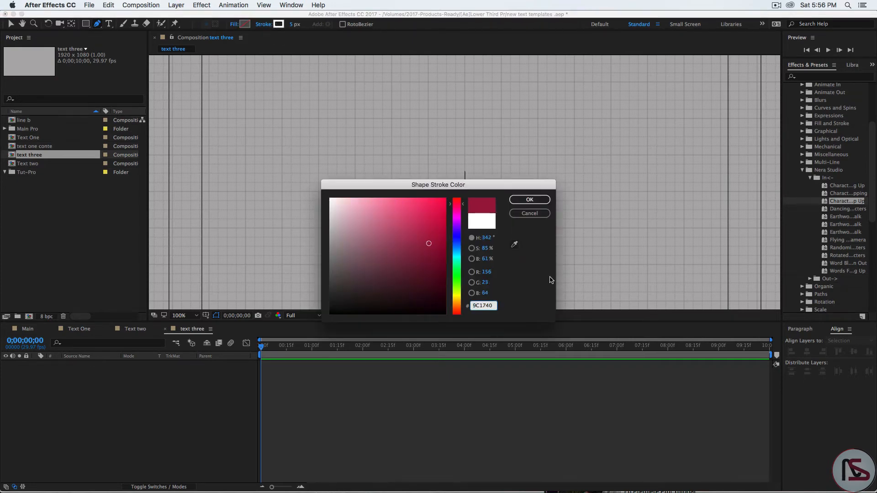
click(533, 201)
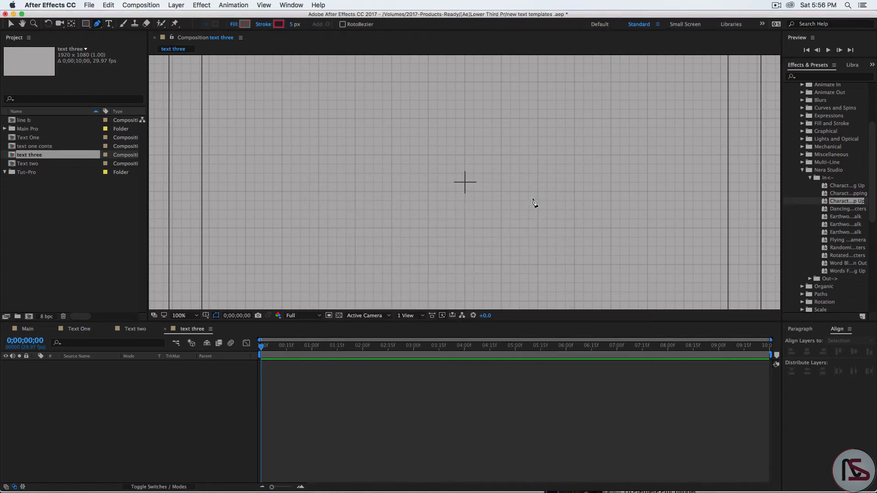
click(293, 24)
text(10)
key(Return)
Draw a three-point chevron pointing left at the composition's center and rename its shape layer "left".
click(465, 155)
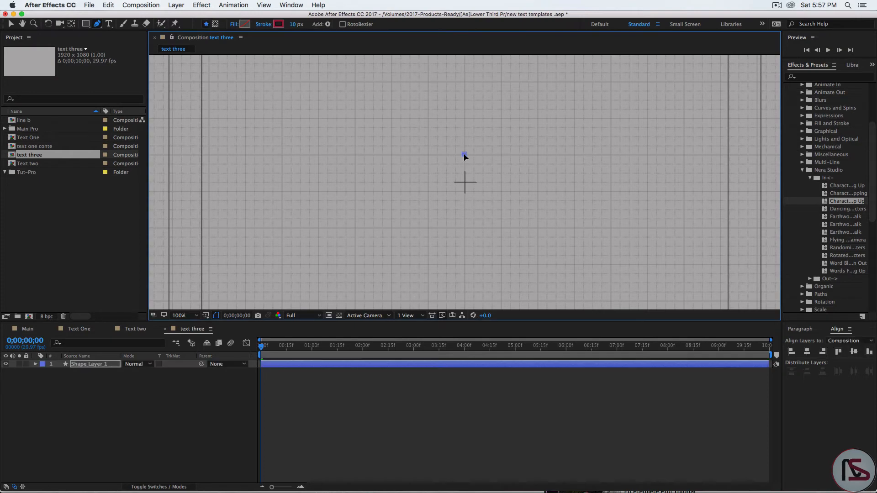
click(454, 181)
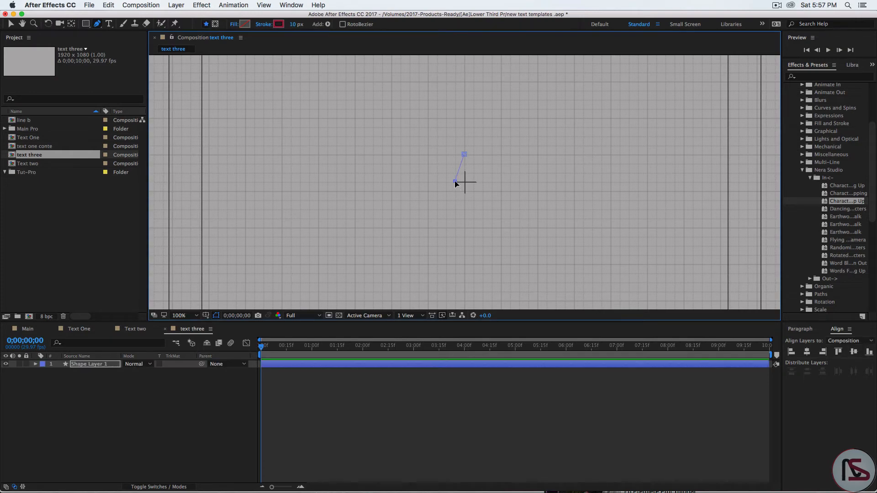
click(464, 210)
click(82, 366)
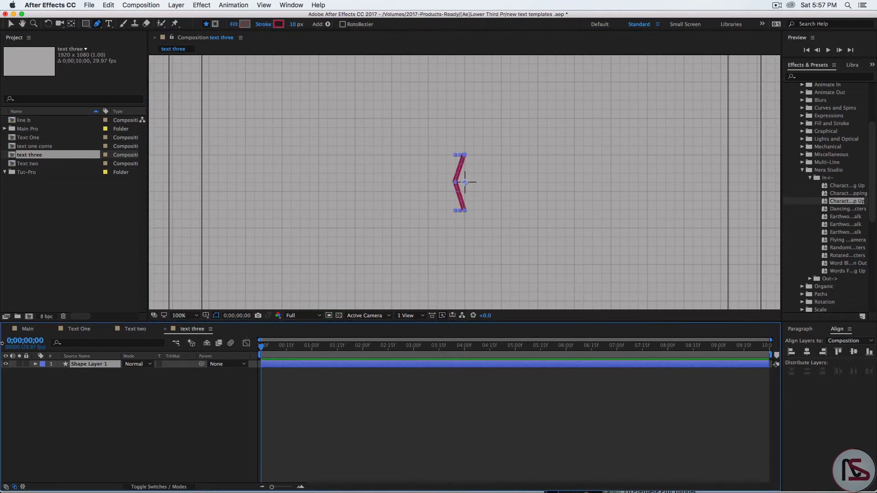
key(Return)
text(left)
key(Return)
Add Trim Paths to the "left" layer and set both Start and End to 50%.
click(327, 24)
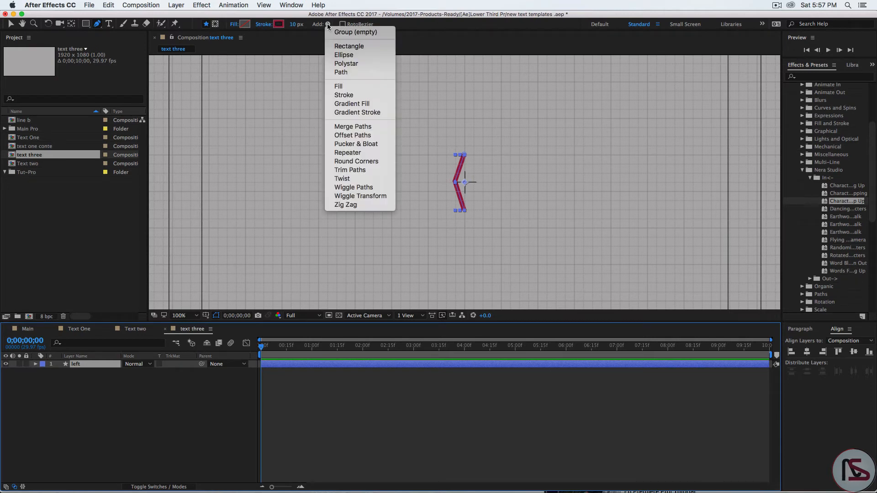
click(360, 171)
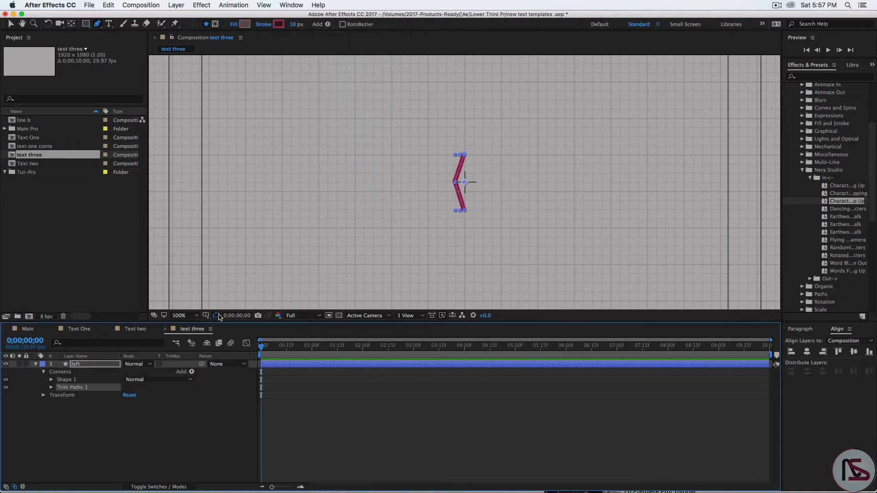
click(51, 387)
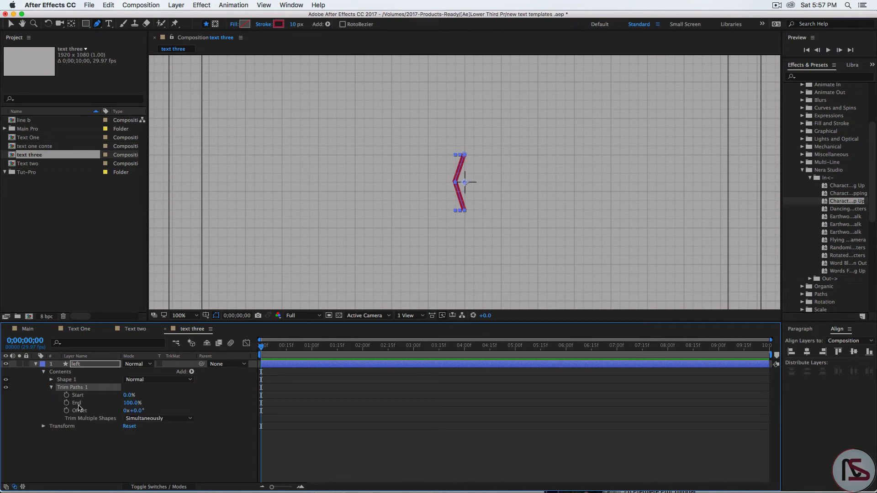
click(129, 396)
text(50)
key(Return)
click(132, 403)
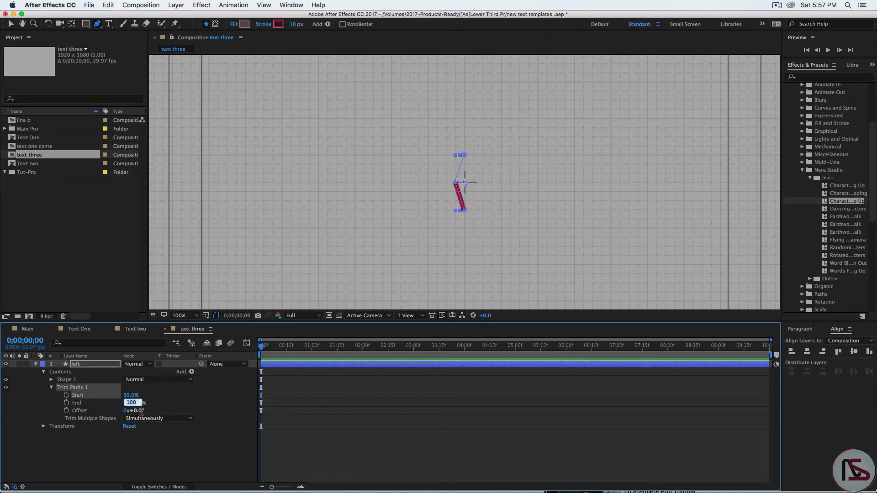
text(50)
key(Return)
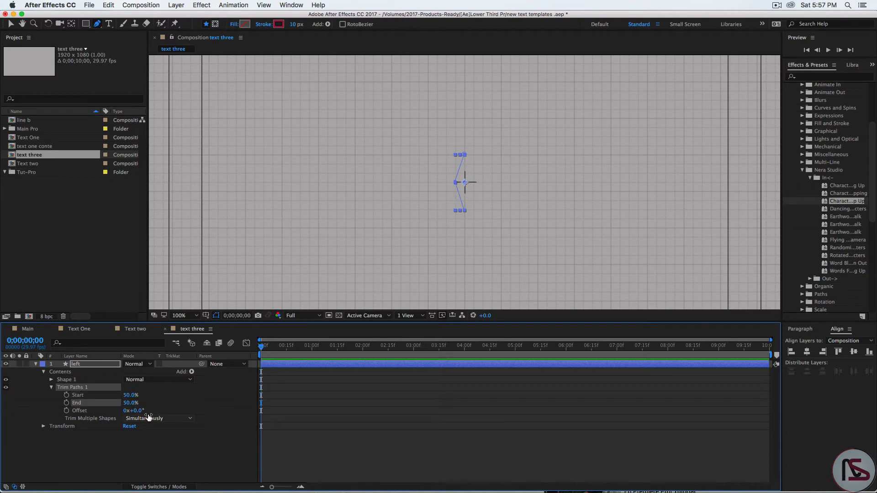
Keyframe Trim Paths Start and End at 0;00;00;00, set them to 0% and 100% at 0;00;00;15, scrub the animation, and collapse the layer.
click(67, 395)
click(67, 403)
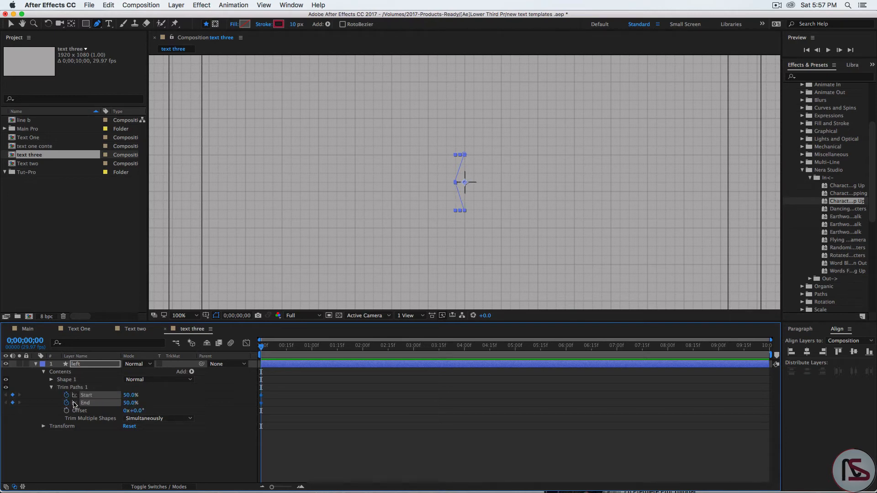
click(34, 344)
text(1)
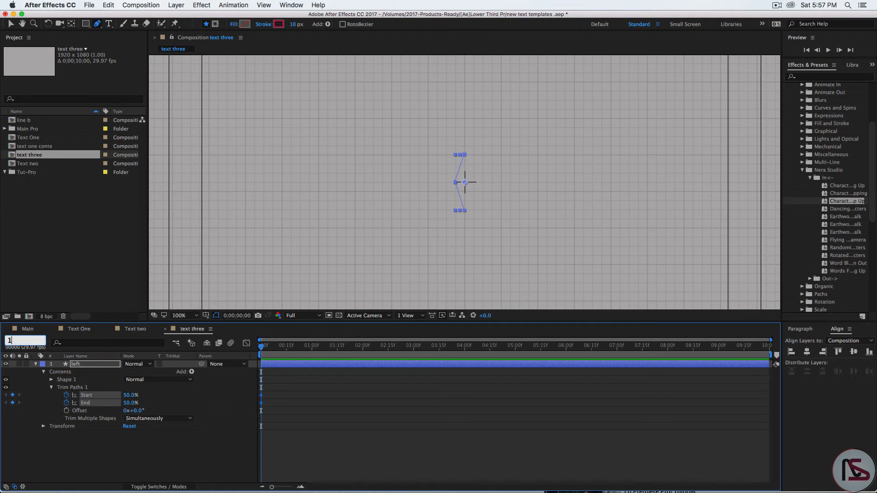
text(5)
key(Return)
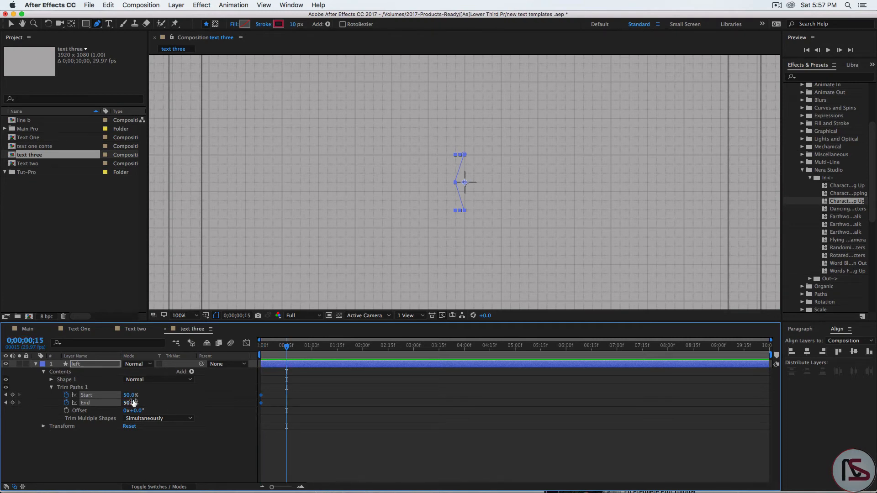
mouse_move(129, 396)
mouse_down()
mouse_move(85, 396)
mouse_move(165, 402)
mouse_up()
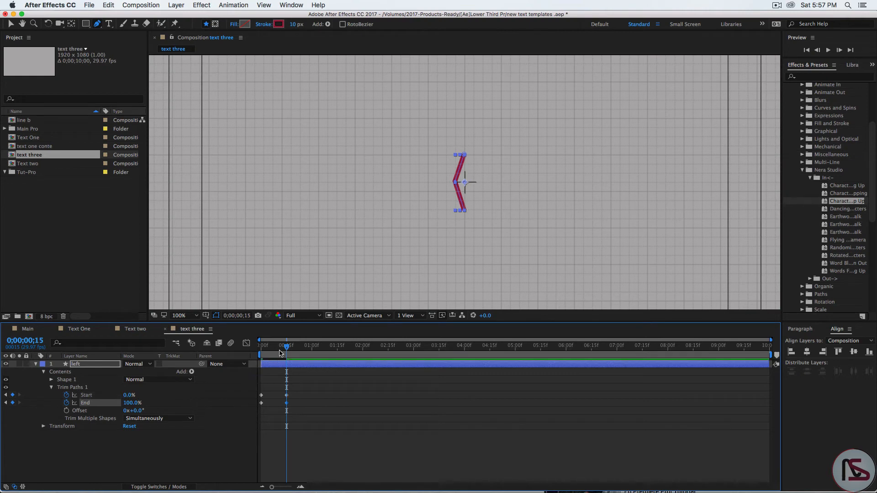
mouse_move(281, 353)
mouse_down()
mouse_move(264, 353)
mouse_move(279, 352)
mouse_up()
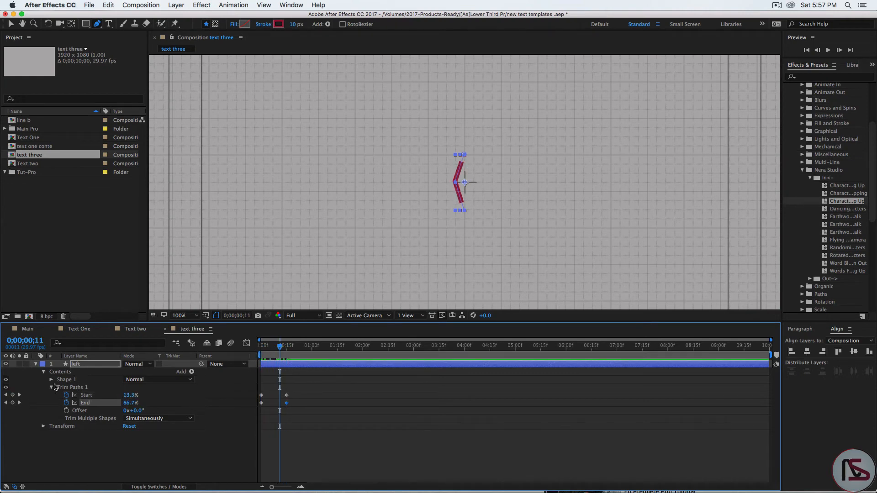
click(36, 365)
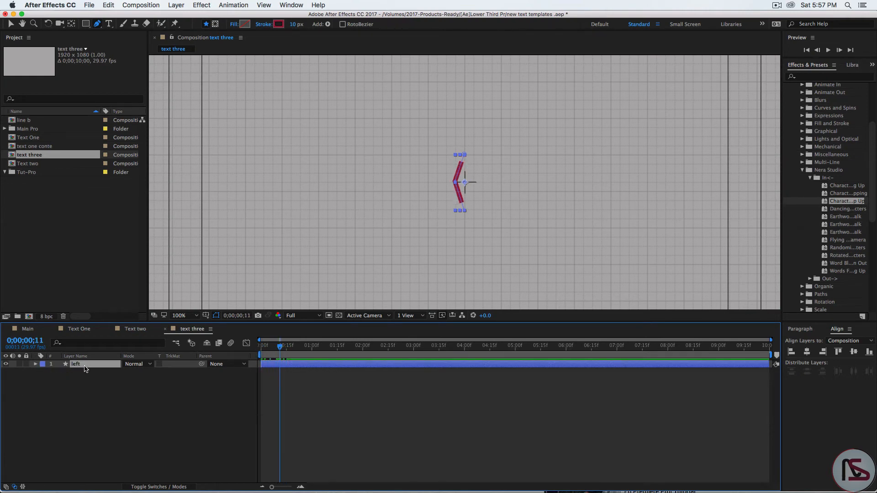
Duplicate the "left" shape layer and rename the copy "right".
key(super+d)
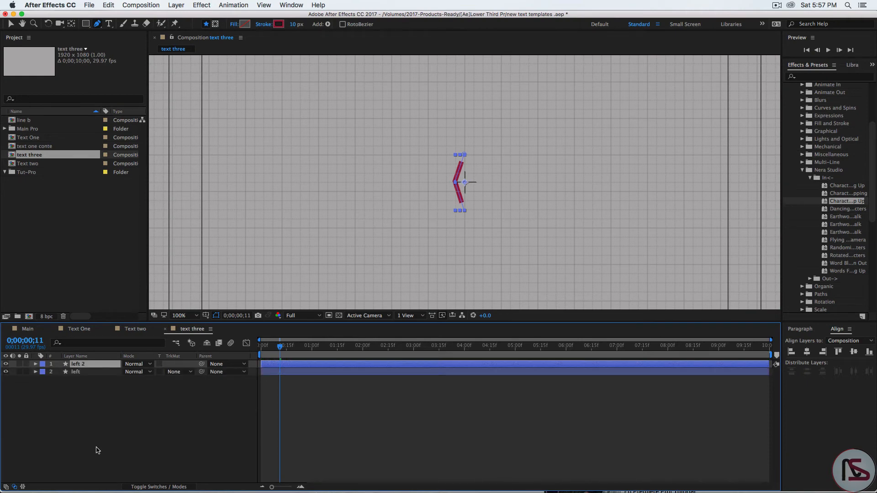
key(Return)
text(r)
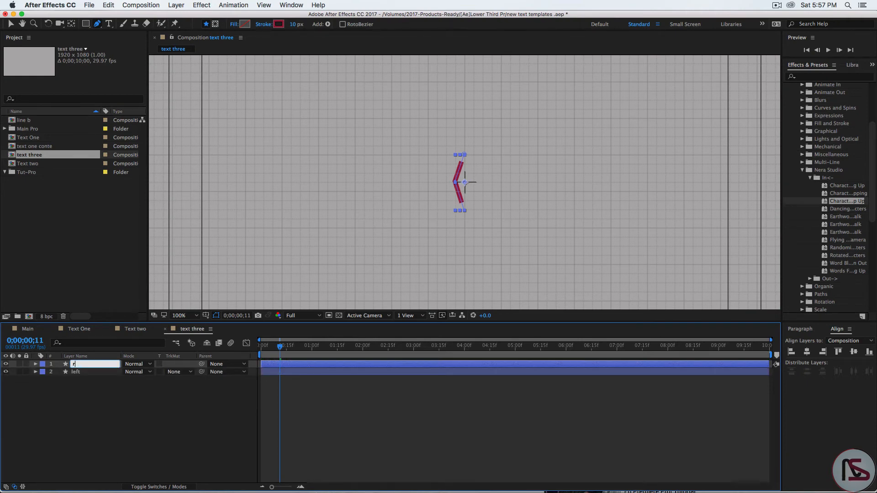
text(ight)
key(Return)
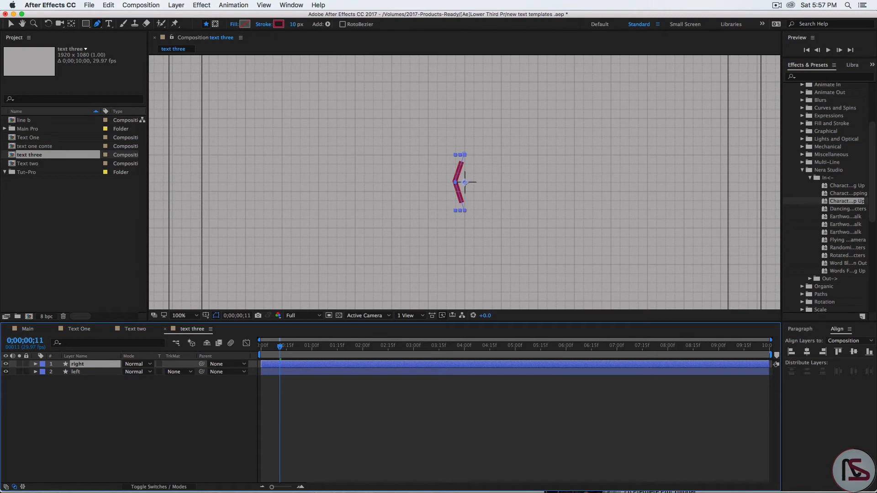
Set the "right" layer's Rotation to 180°, scrub the timeline to check the mirrored chevron, and collapse the layer.
key(r)
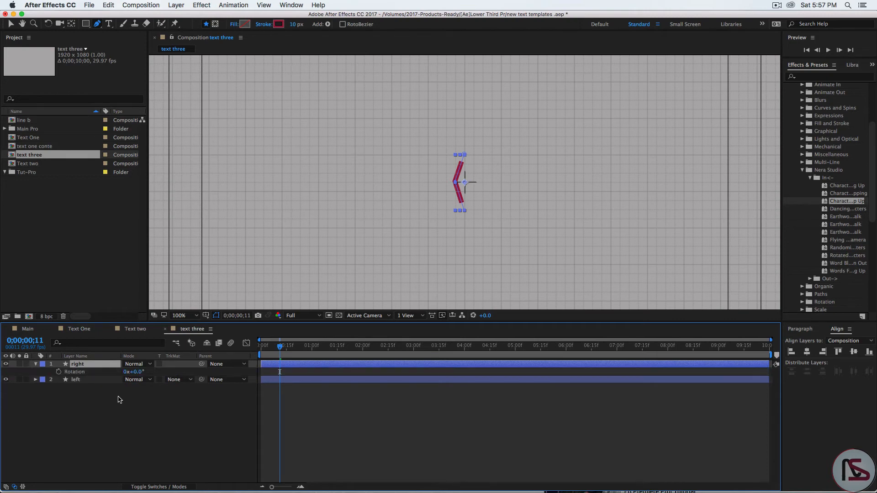
click(141, 372)
key(Return)
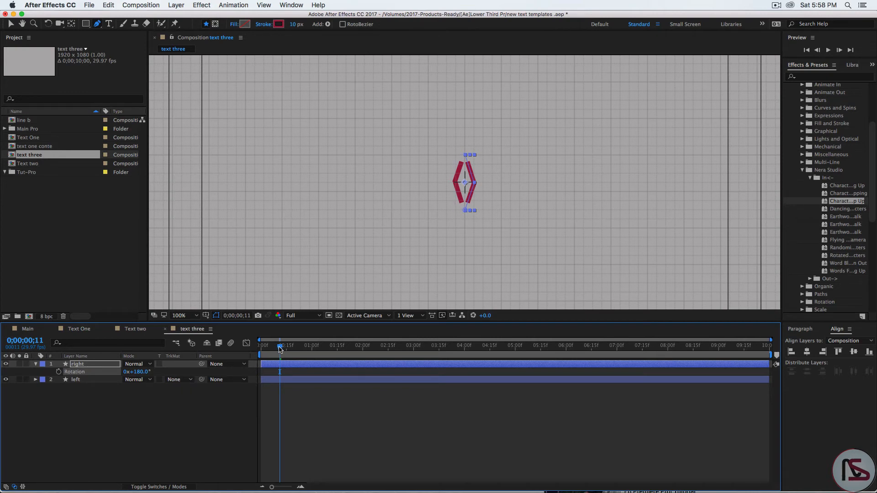
mouse_move(281, 350)
mouse_down()
mouse_move(245, 356)
mouse_move(299, 353)
mouse_up()
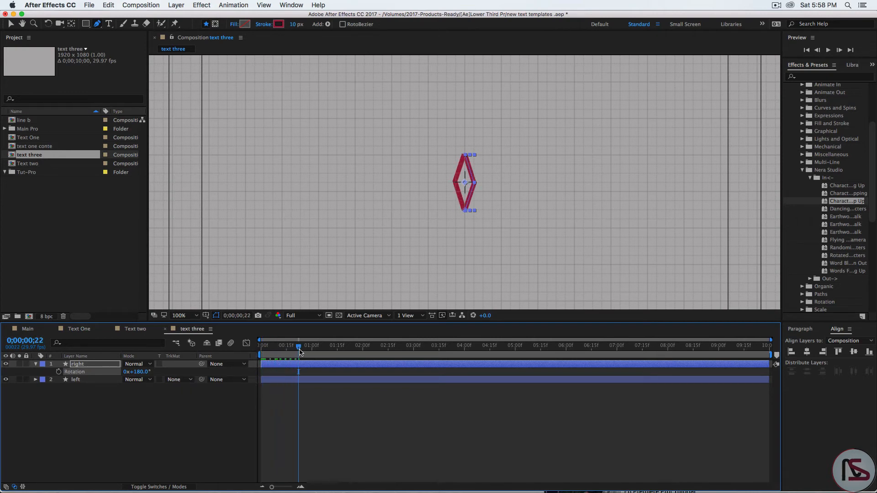
click(35, 364)
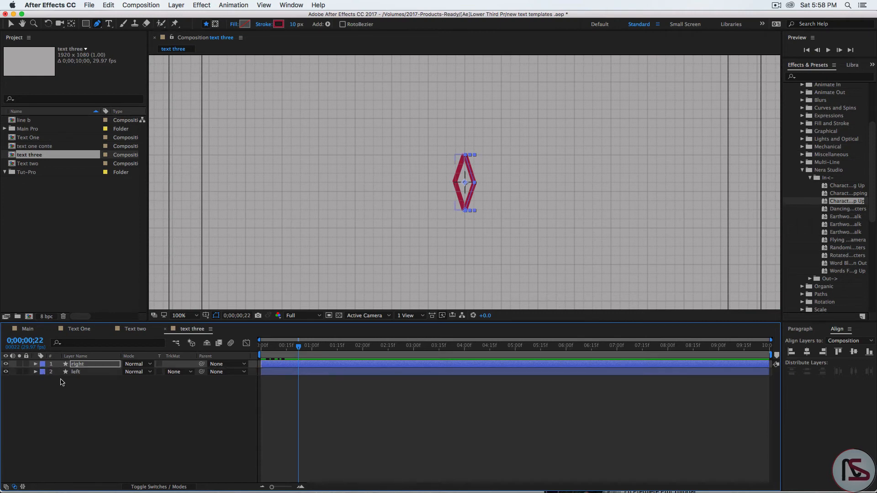
Add Position keyframes to both the "right" and "left" layers at 0;00;00;15.
click(87, 371)
shift+click(86, 366)
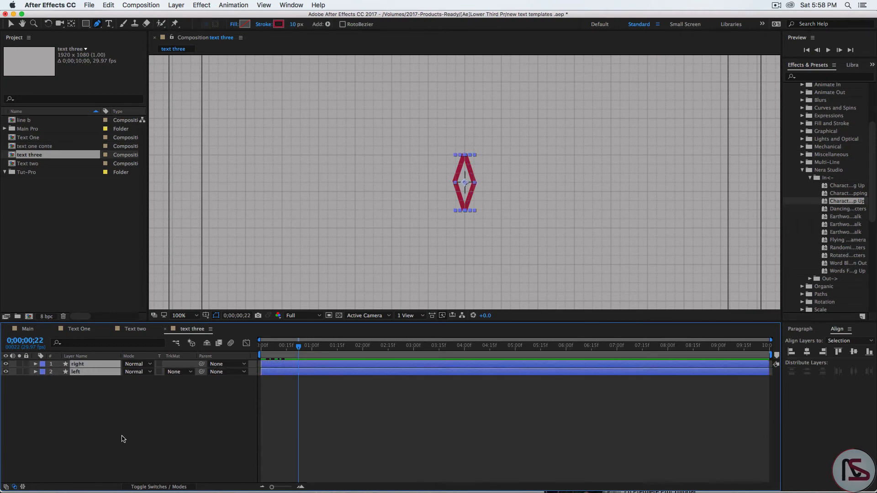
key(p)
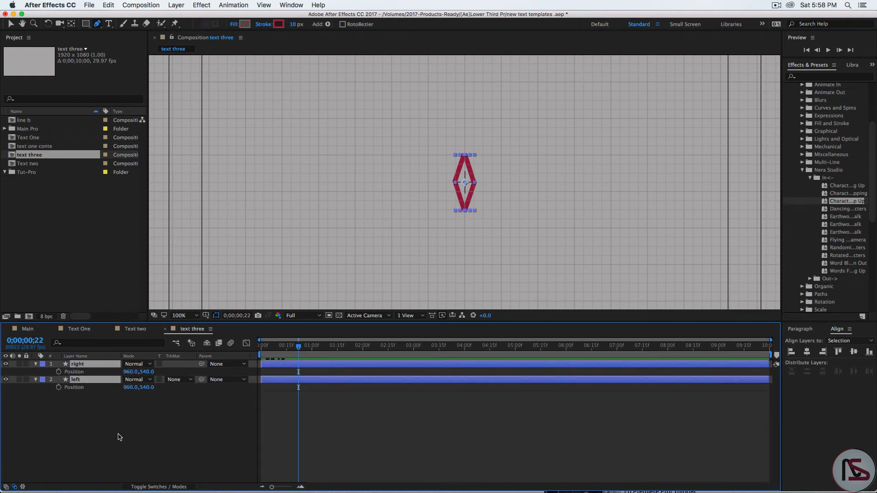
click(38, 342)
text(15)
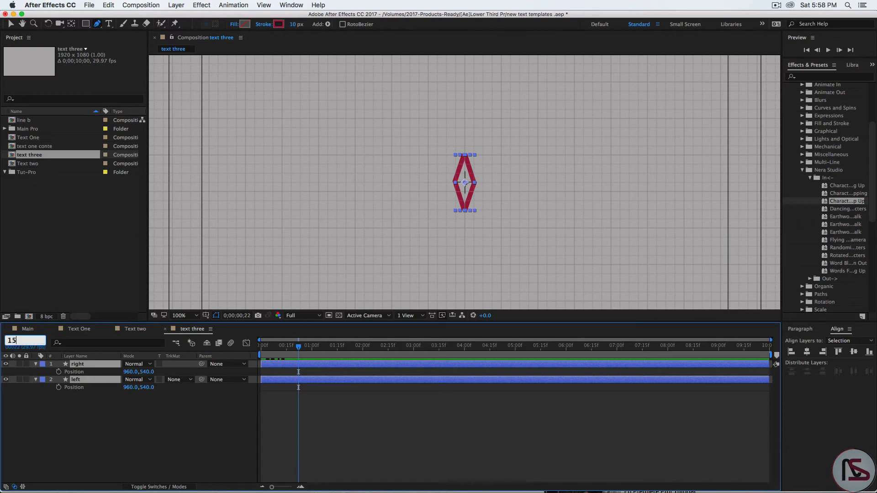
key(Return)
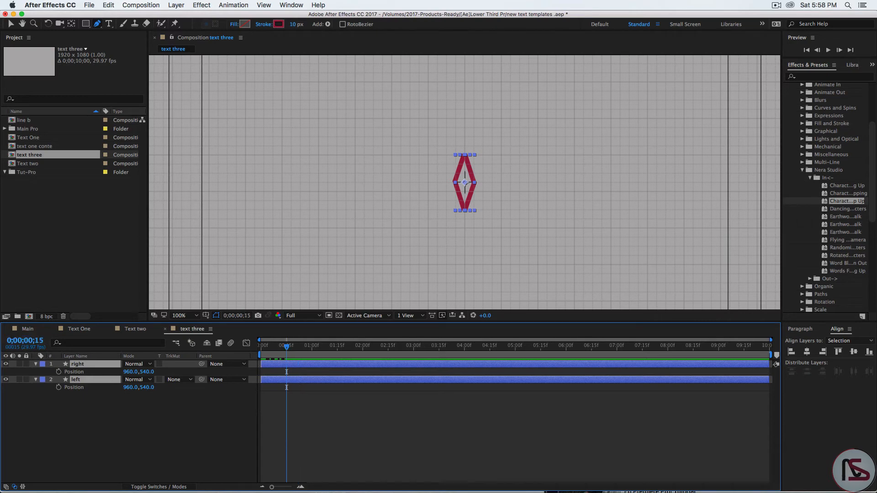
click(58, 371)
click(58, 388)
click(96, 434)
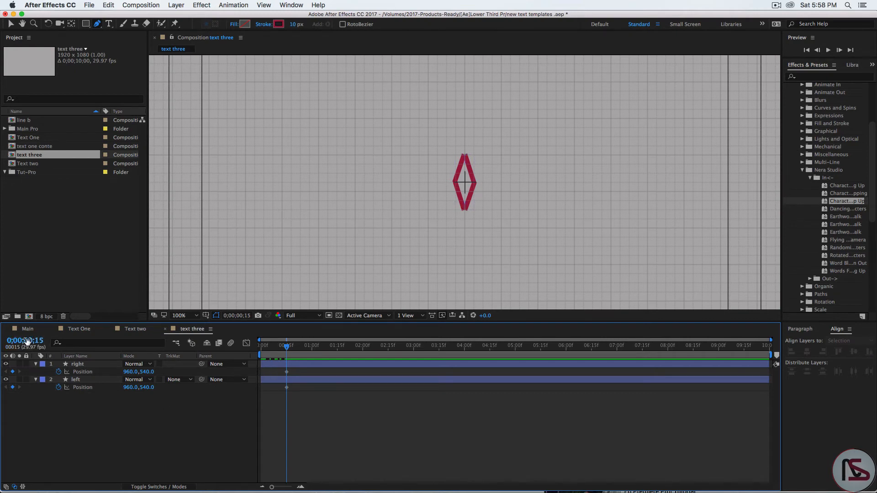
At 0;00;01;15, move the chevrons apart by setting Position X to 1416 for "right" and 507 for "left", and collapse both layers.
click(39, 345)
text(1)
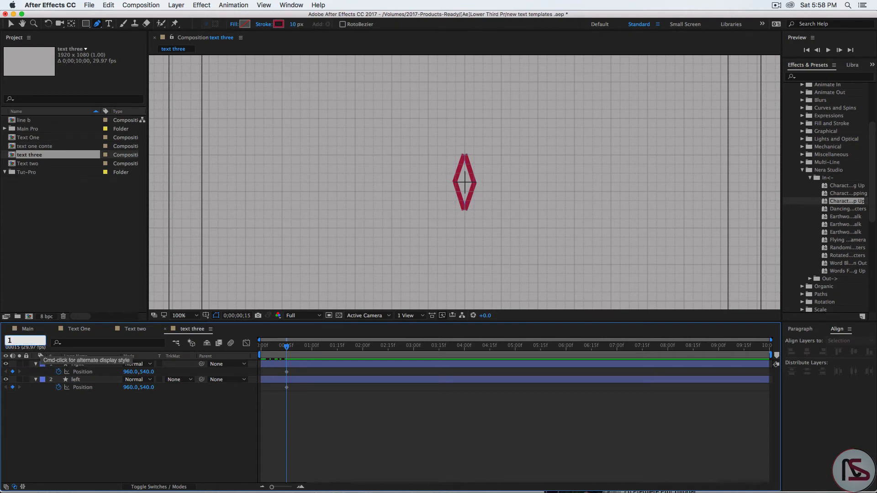
key(Return)
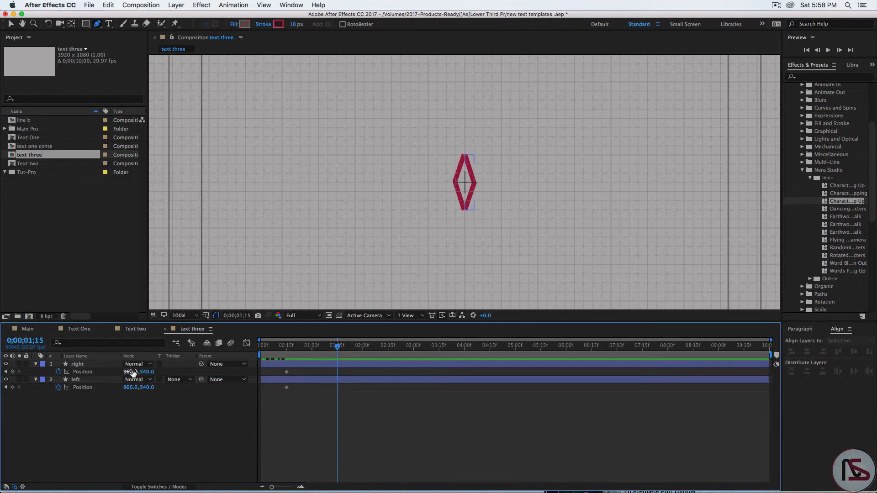
drag(132, 373, 131, 406)
click(89, 381)
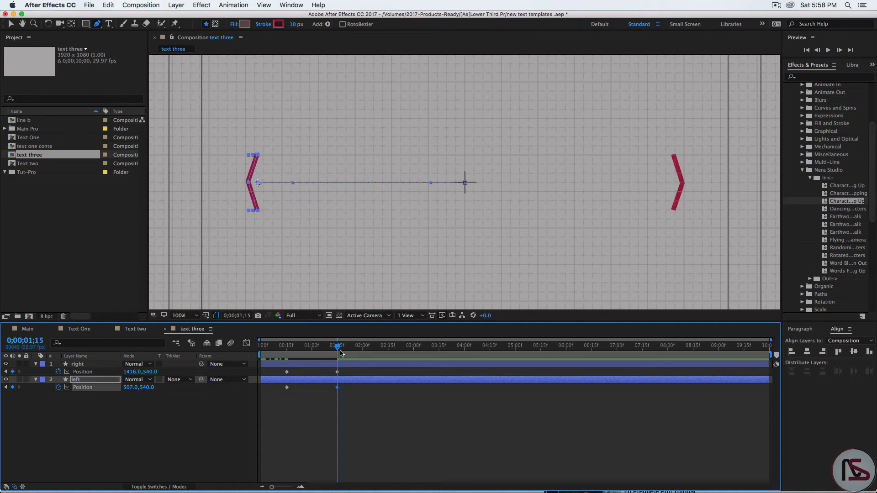
drag(339, 350, 374, 358)
click(78, 363)
click(35, 364)
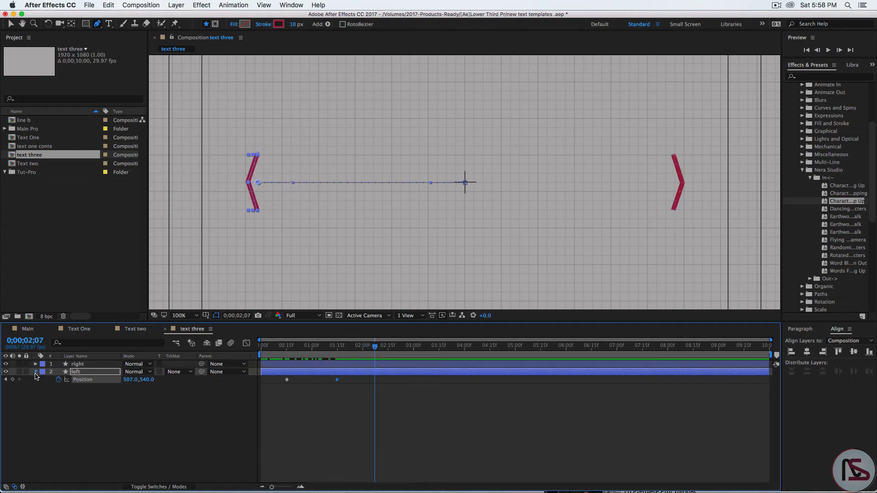
click(35, 372)
Create a new text layer reading "NERA STUDIO TUTORIALS".
click(102, 415)
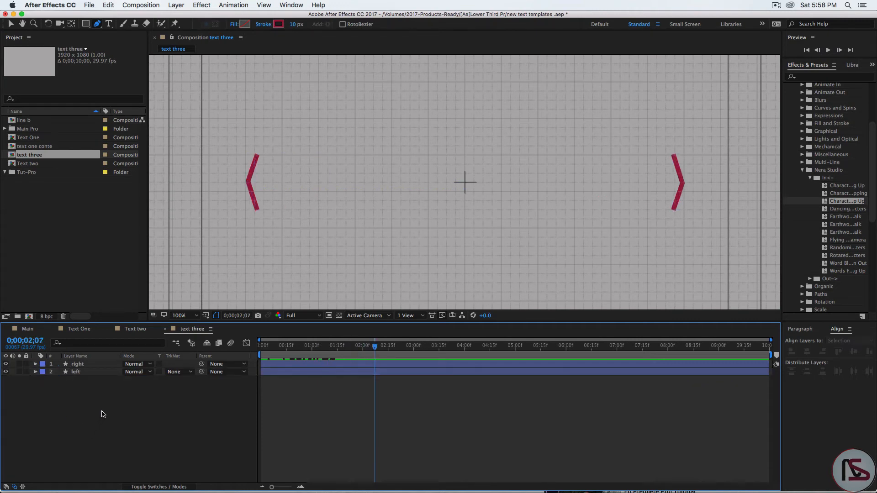
right_click(101, 414)
mouse_move(133, 391)
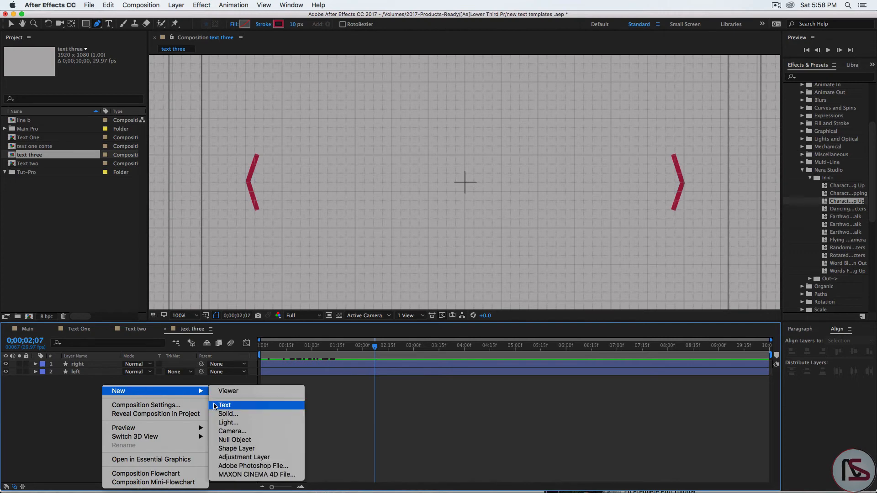
click(214, 406)
text(N)
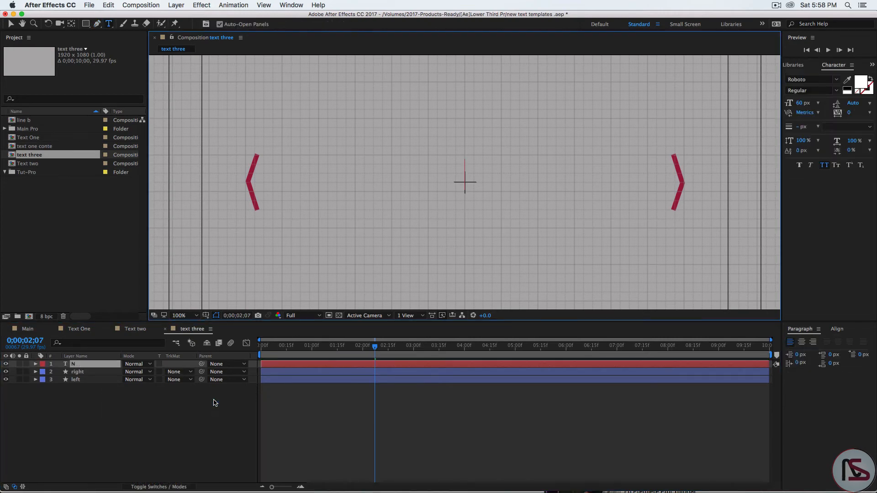
text(ERA STU)
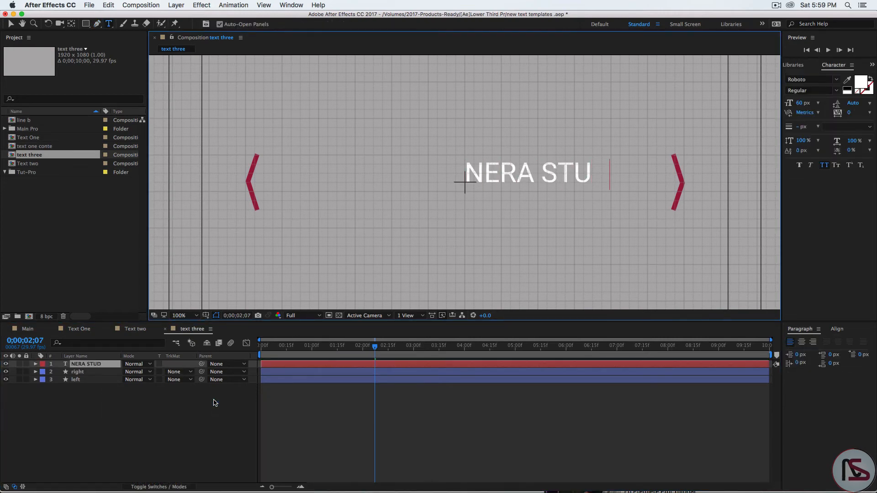
text(DIO TUTORIALS)
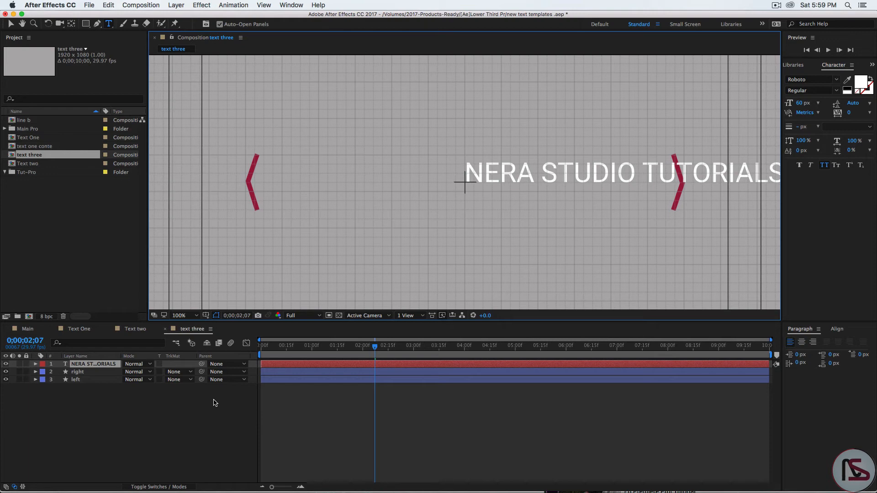
Center the text layer horizontally and vertically in the composition.
click(84, 365)
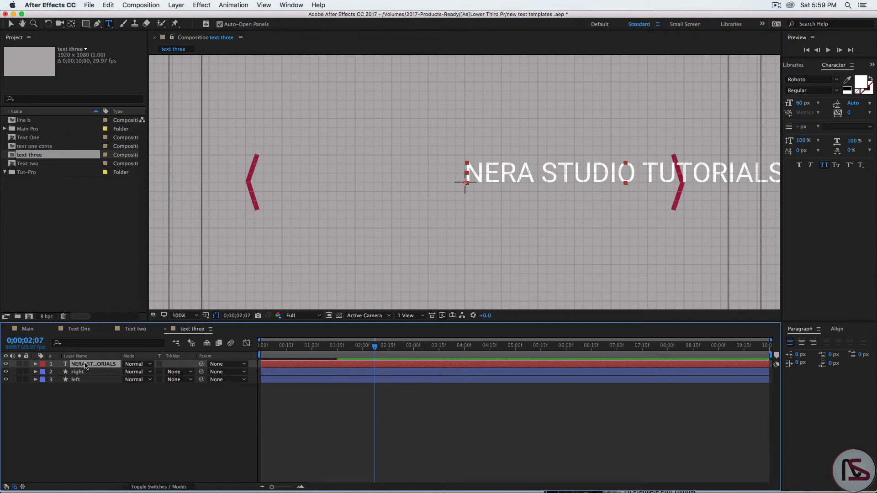
click(837, 329)
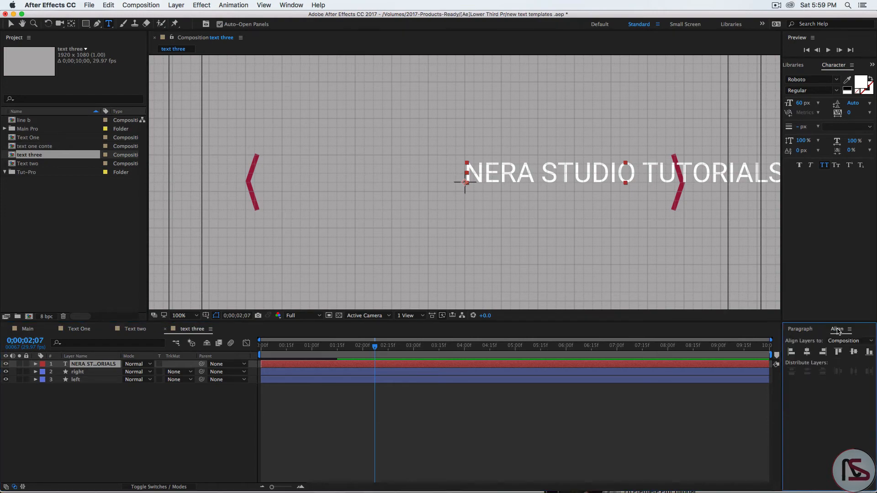
click(807, 351)
key(Caps_Lock)
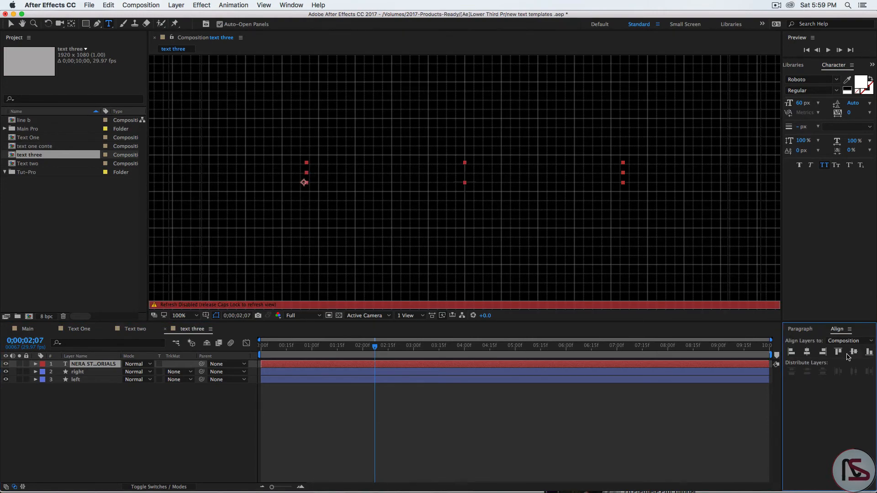
click(853, 353)
key(Caps_Lock)
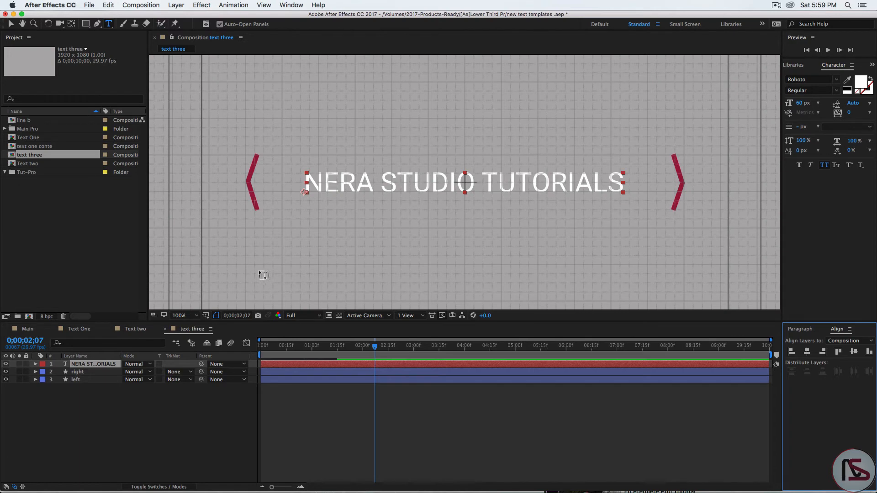
click(102, 366)
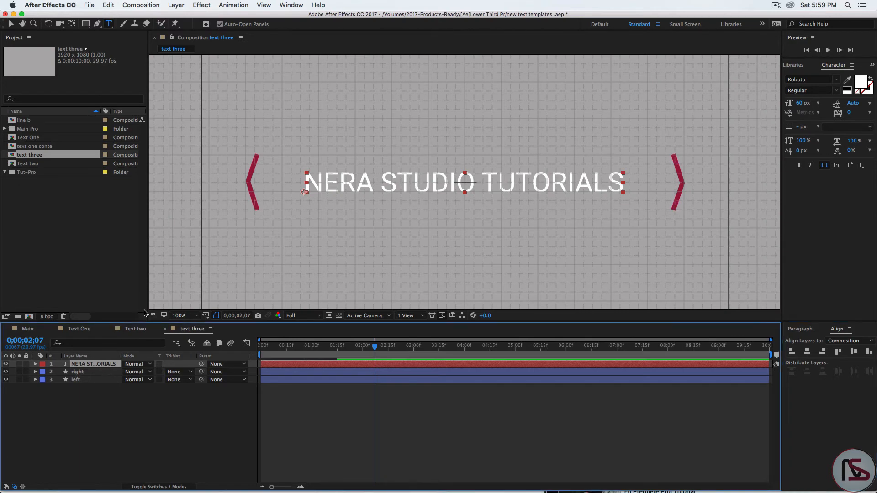
With no layer selected, set the Pen tool's fill to a solid color and its stroke to None.
click(127, 405)
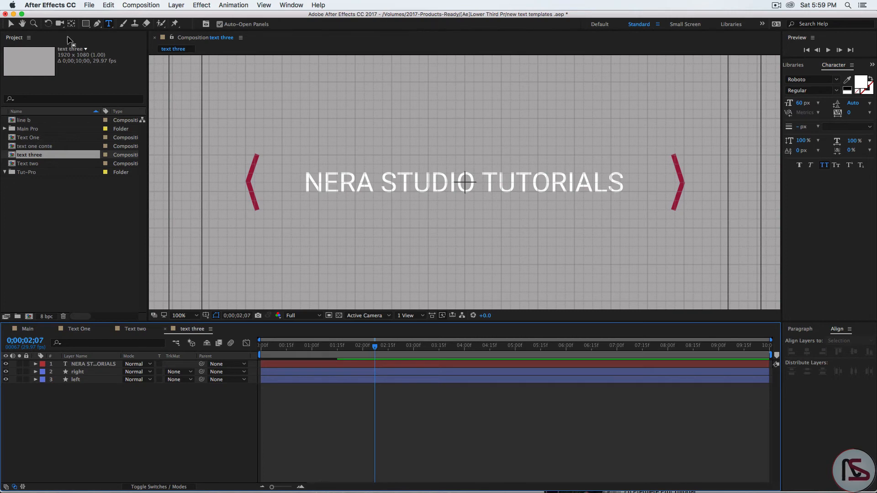
click(97, 25)
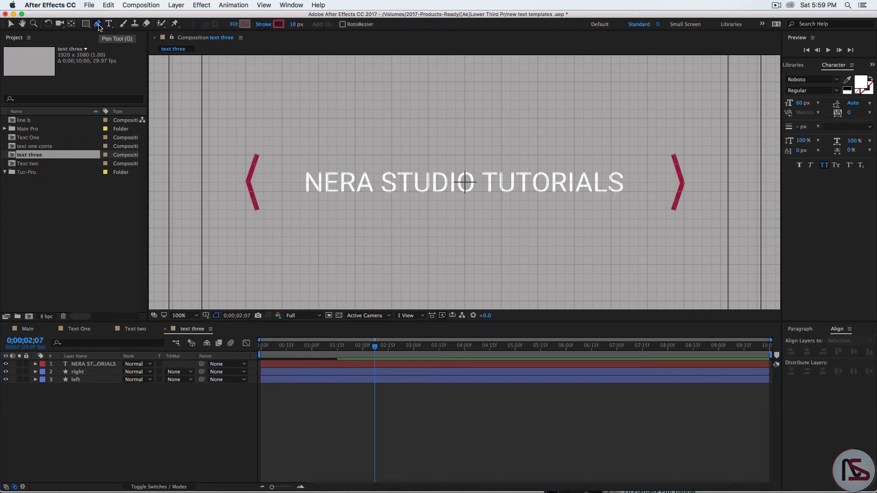
click(231, 24)
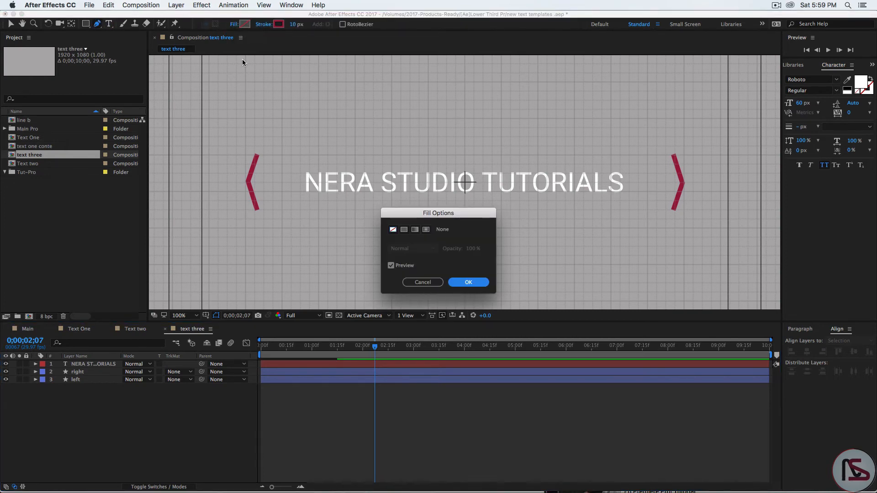
click(404, 230)
click(456, 282)
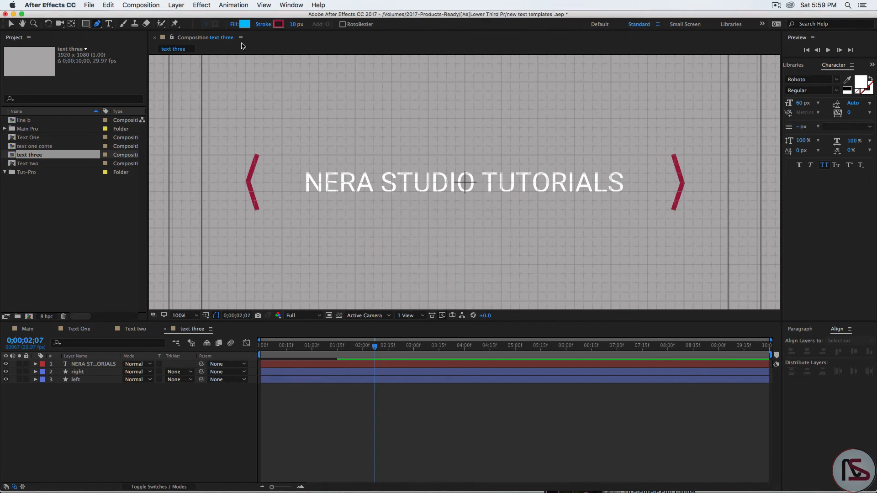
click(264, 25)
click(393, 230)
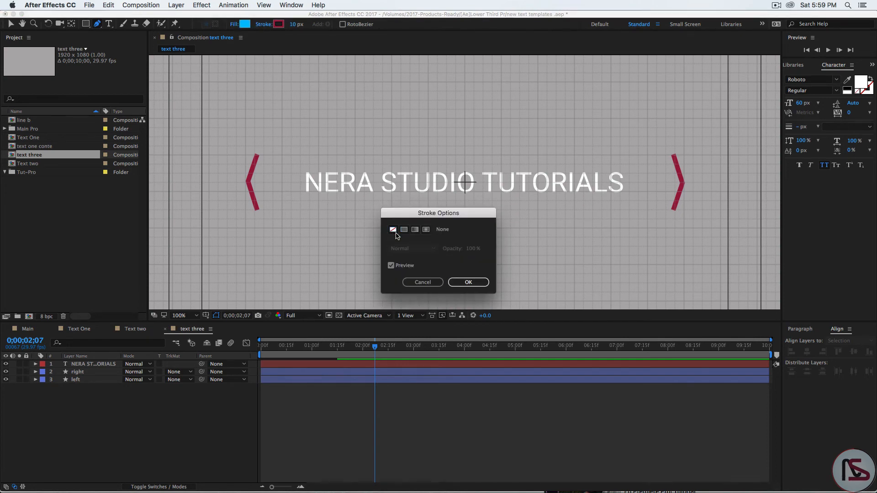
click(468, 282)
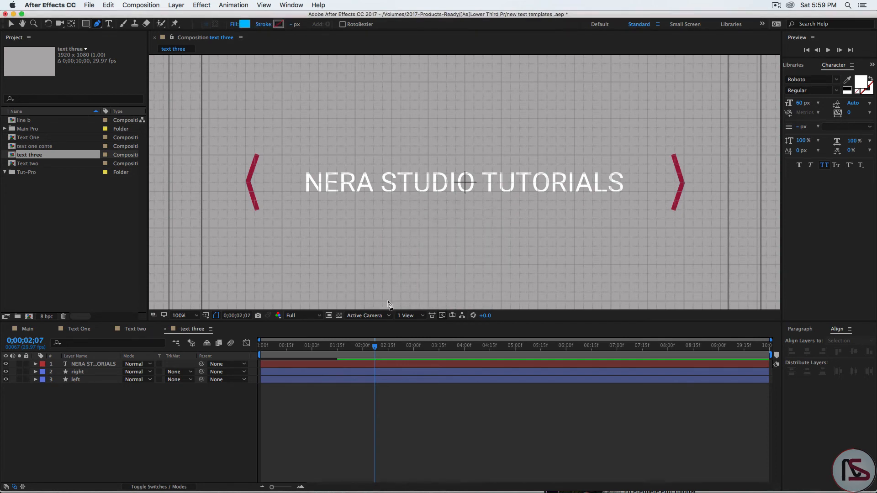
Draw a closed six-point blue shape that follows both chevrons' outer edges and covers the title text between them.
click(254, 155)
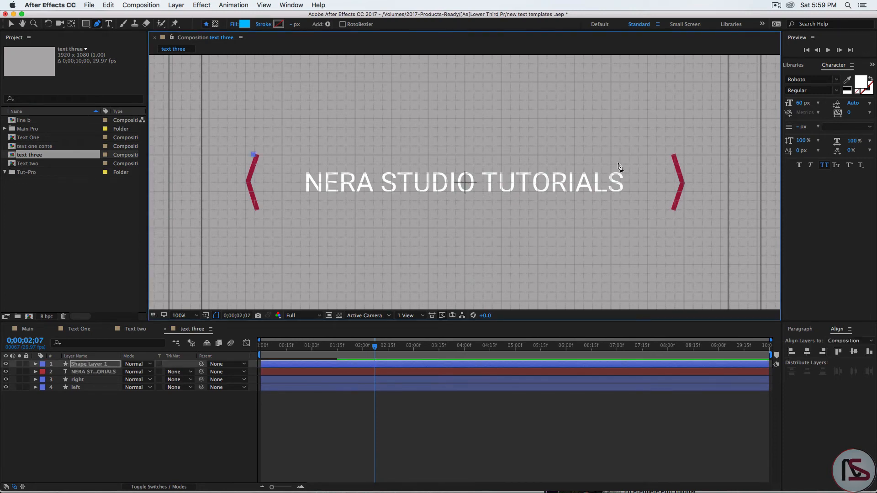
click(676, 155)
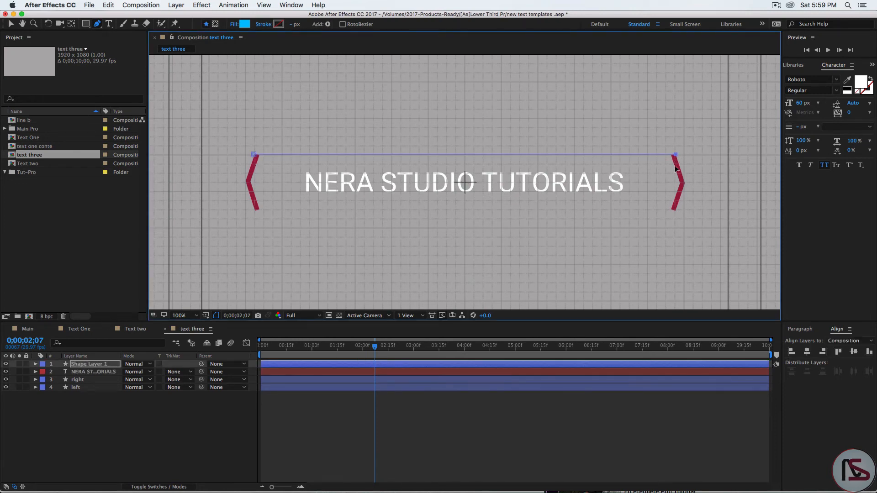
click(684, 182)
click(676, 211)
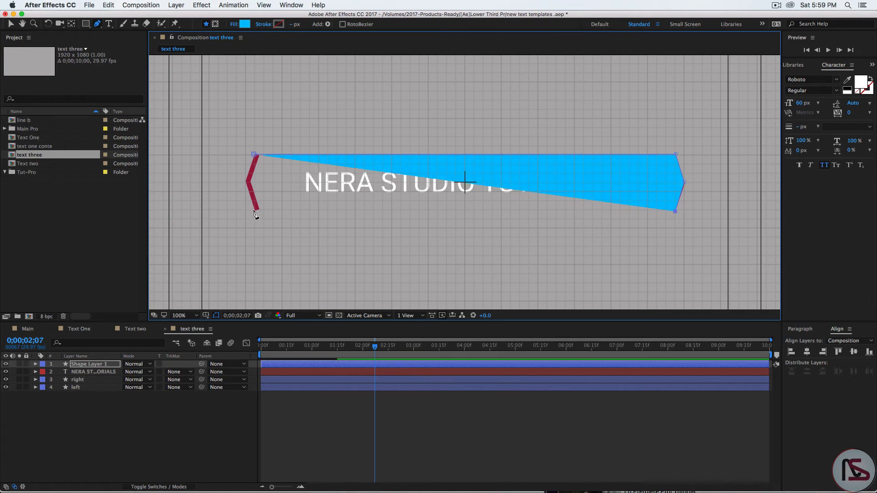
click(254, 211)
click(246, 183)
click(254, 155)
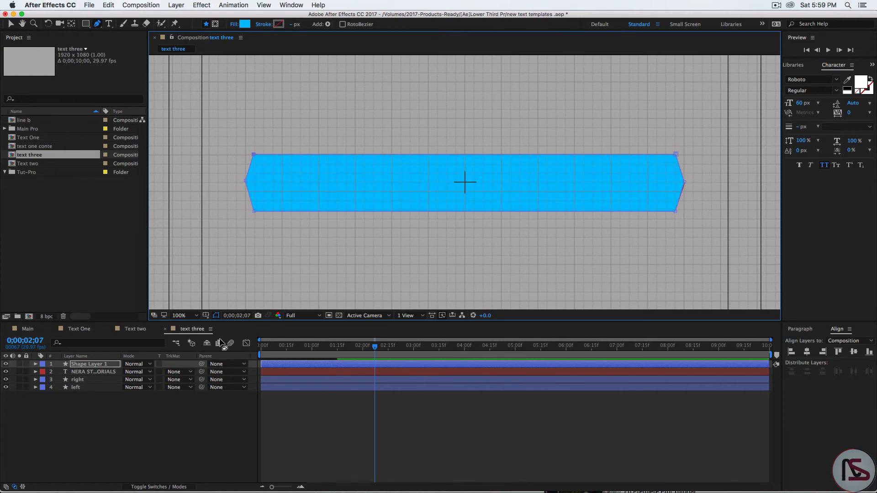
Add a Scale keyframe to the blue shape layer at 0;00;00;15 with its horizontal scale at 0%.
click(83, 364)
key(s)
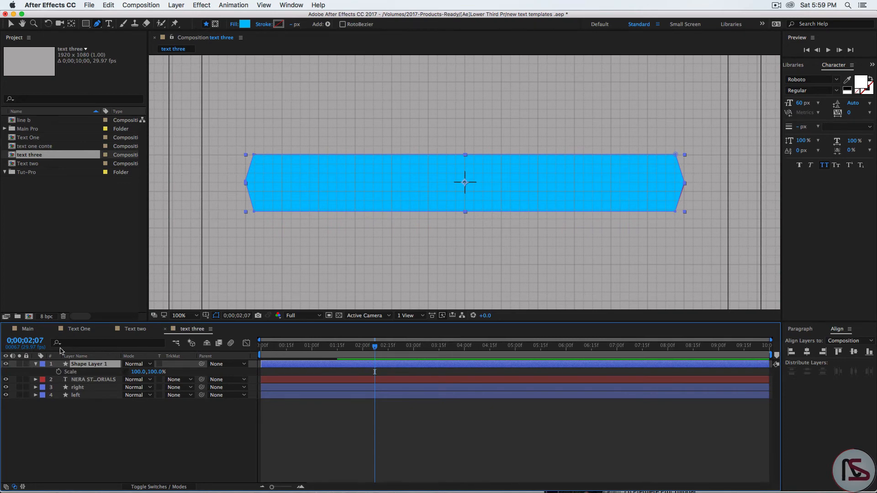
click(25, 341)
text(15)
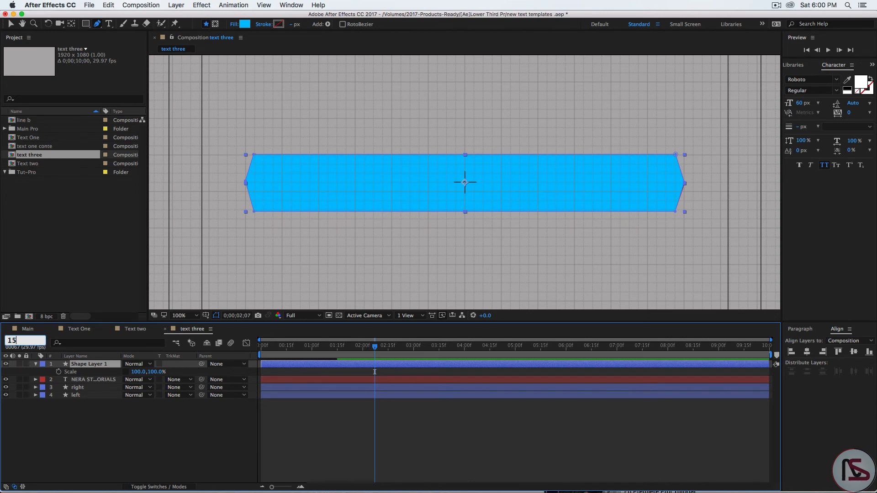
key(Return)
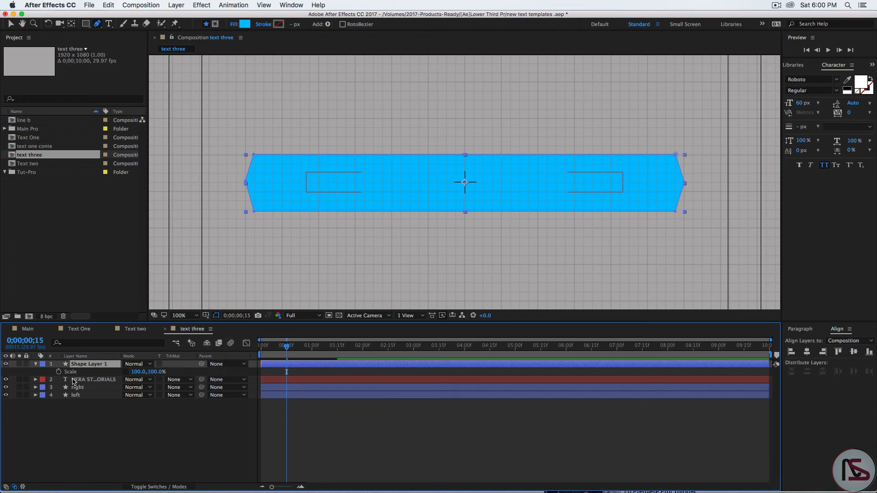
click(58, 372)
click(138, 372)
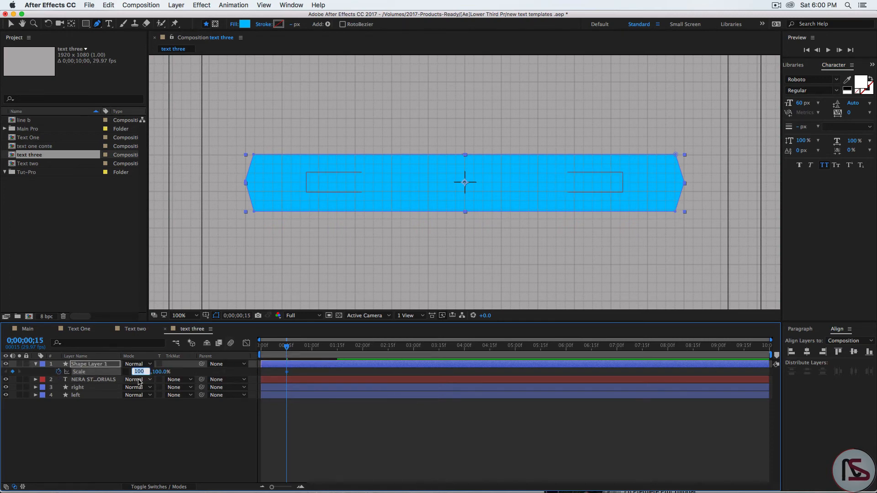
text(0)
key(Return)
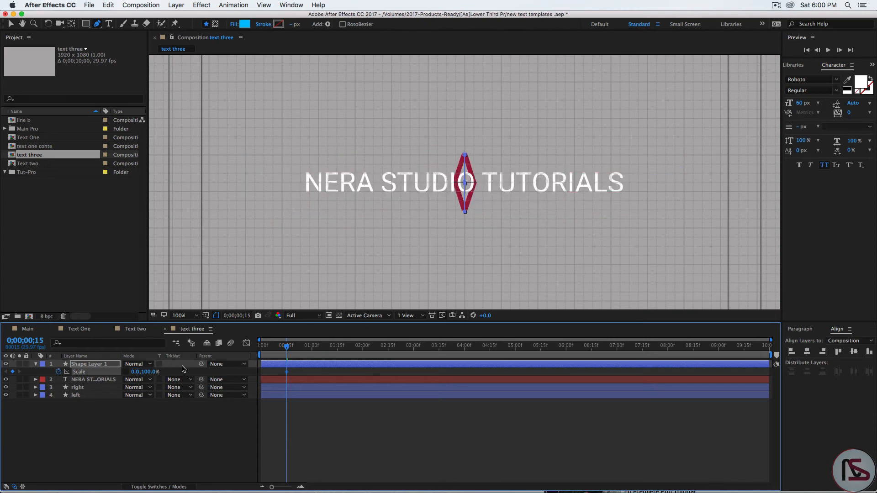
Add a second Scale keyframe to the blue shape at 0;00;01;15 with its horizontal scale at 100%.
click(30, 341)
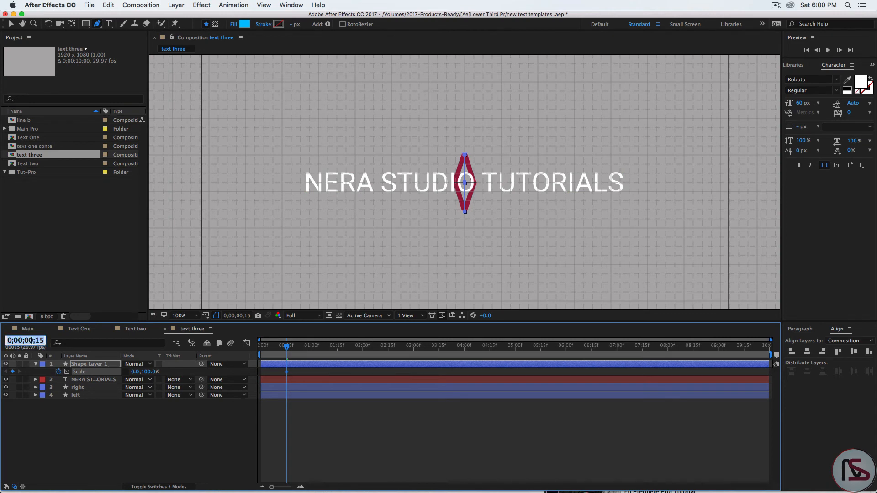
text(100)
key(Return)
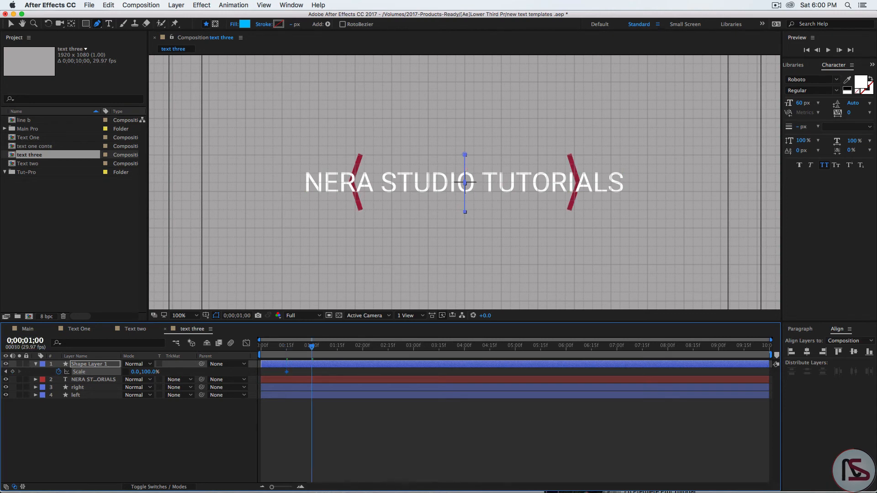
mouse_move(312, 352)
mouse_down()
mouse_move(276, 353)
mouse_move(311, 351)
mouse_up()
click(41, 341)
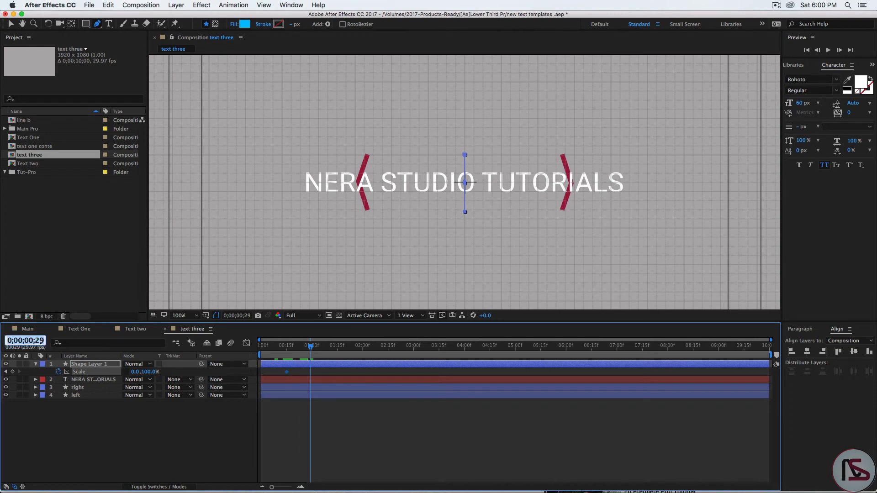
text(1;)
text(15)
key(Return)
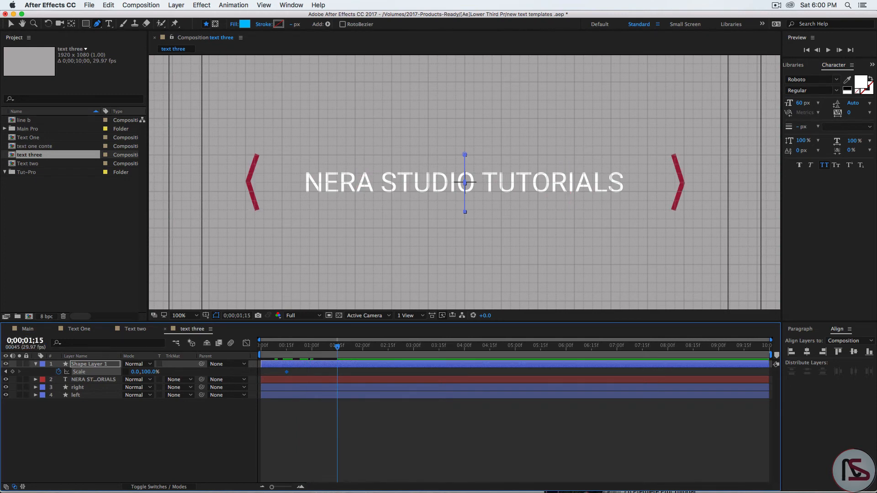
click(135, 372)
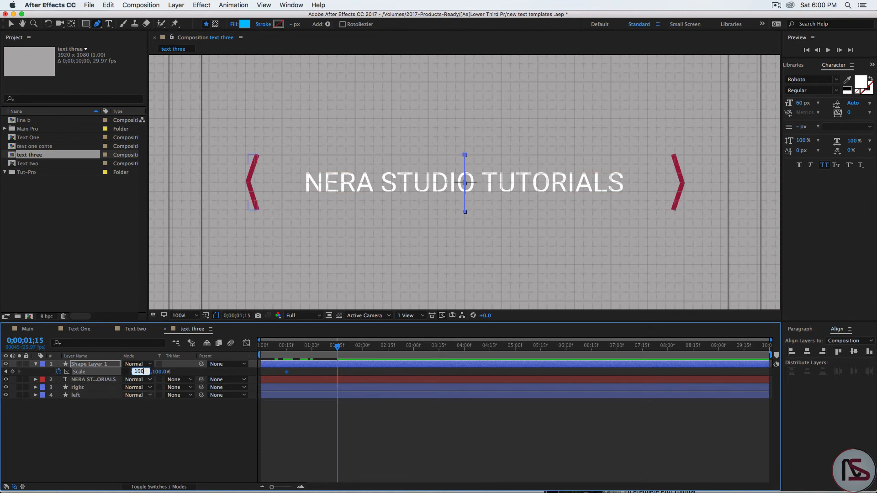
text(100)
key(Return)
Set the title text layer's track matte to Alpha Matte "Shape Layer 1".
key(Page_Up)
key(Page_Up)
key(Page_Up)
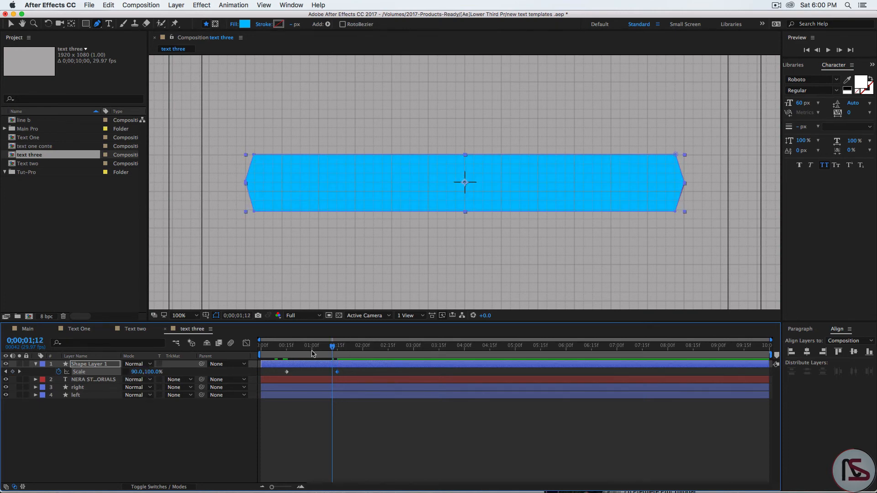
drag(312, 354, 271, 363)
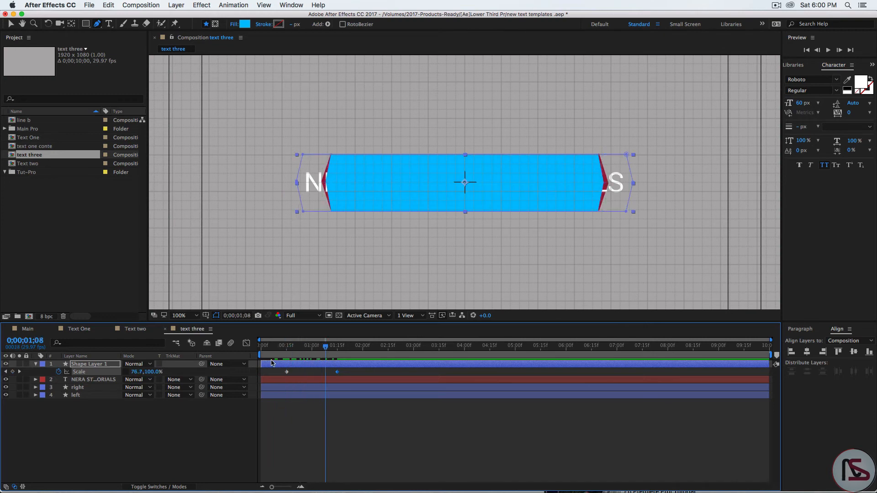
click(89, 365)
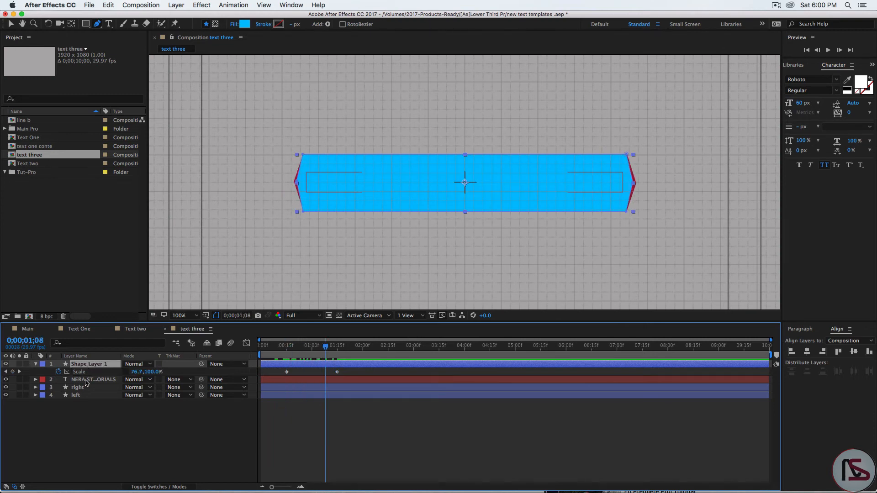
click(85, 383)
click(179, 379)
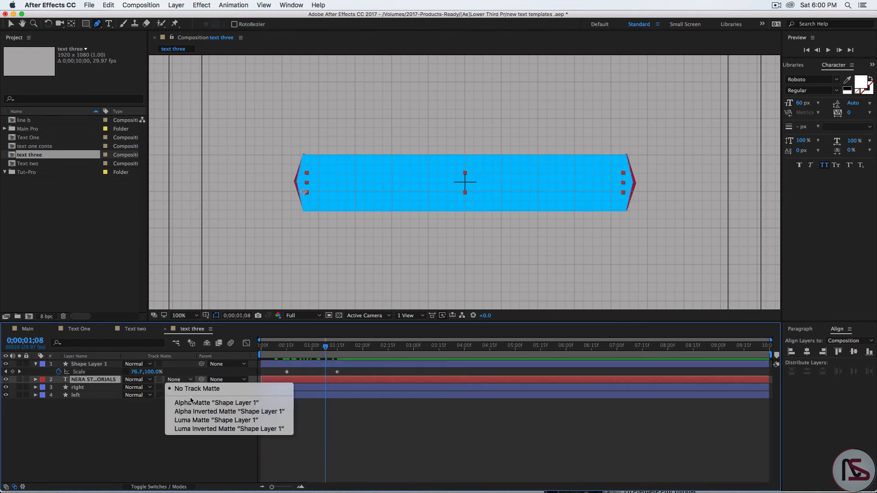
click(191, 404)
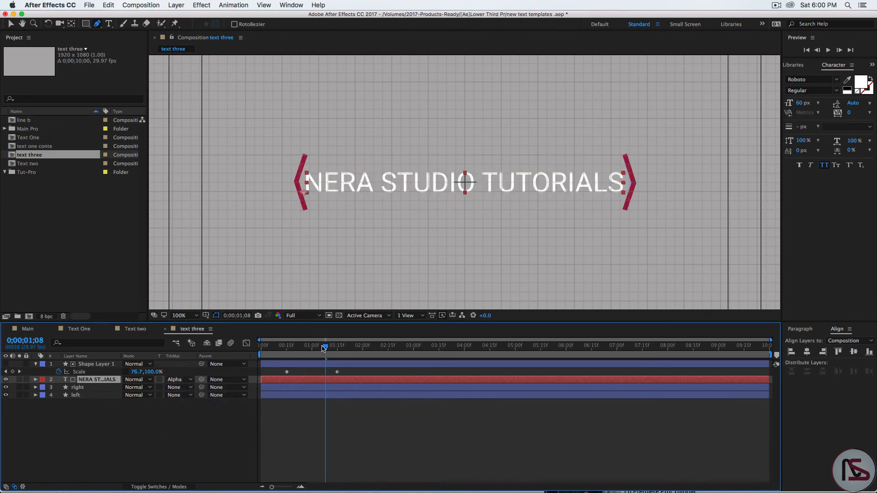
Shift both Scale keyframes of the matte shape about three frames forward in time and preview the text reveal.
mouse_move(324, 349)
mouse_down()
mouse_move(261, 348)
mouse_move(317, 350)
mouse_up()
drag(358, 372, 285, 373)
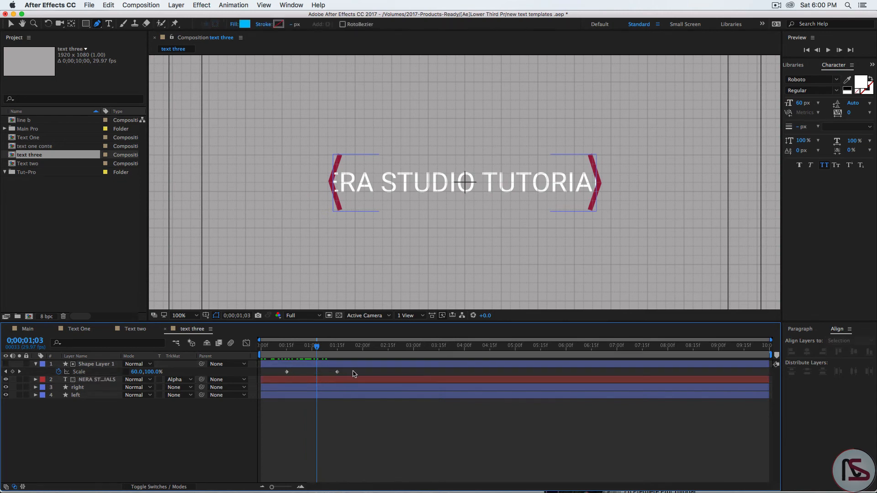
drag(354, 373, 322, 354)
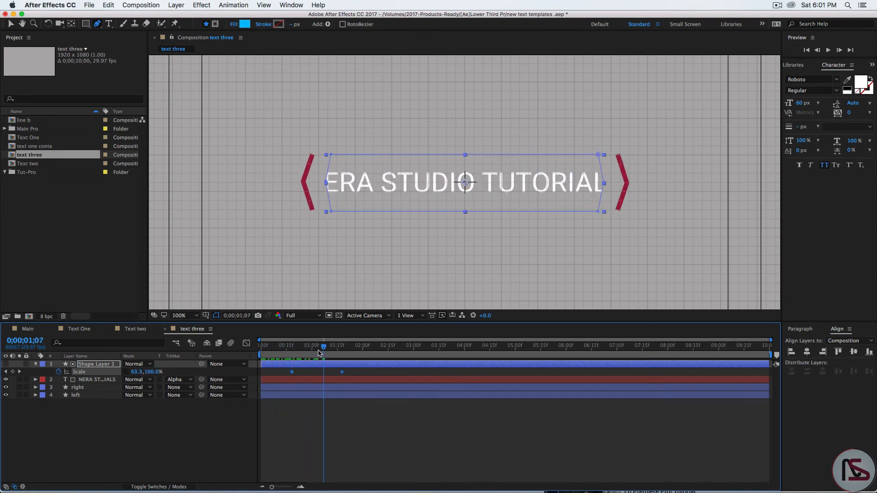
click(35, 366)
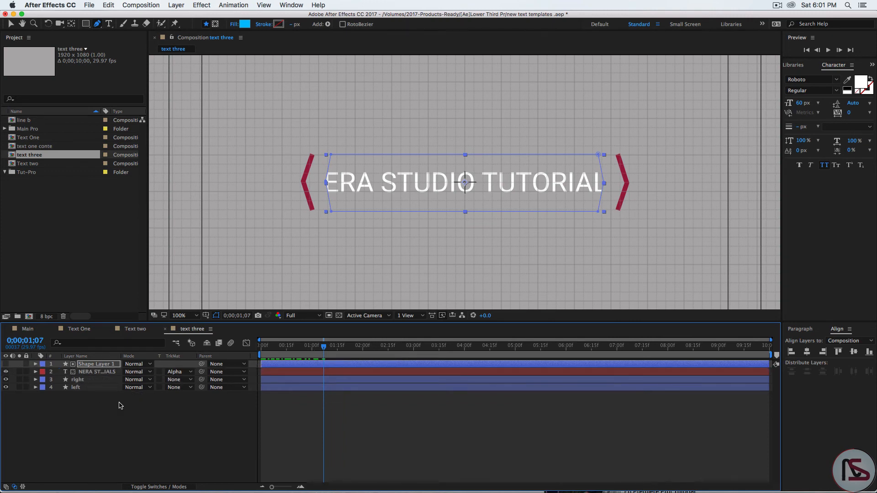
click(121, 406)
key(space)
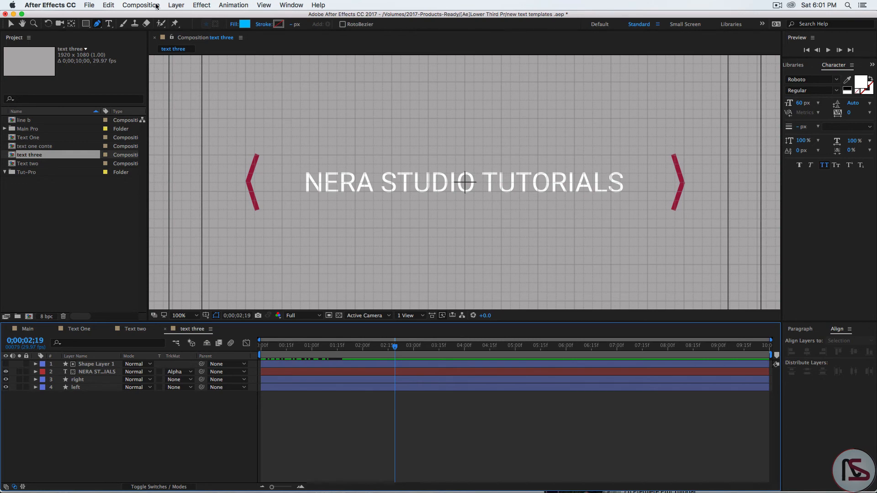
With no layer selected, set the Pen tool's fill to None and its stroke to a solid color.
click(246, 25)
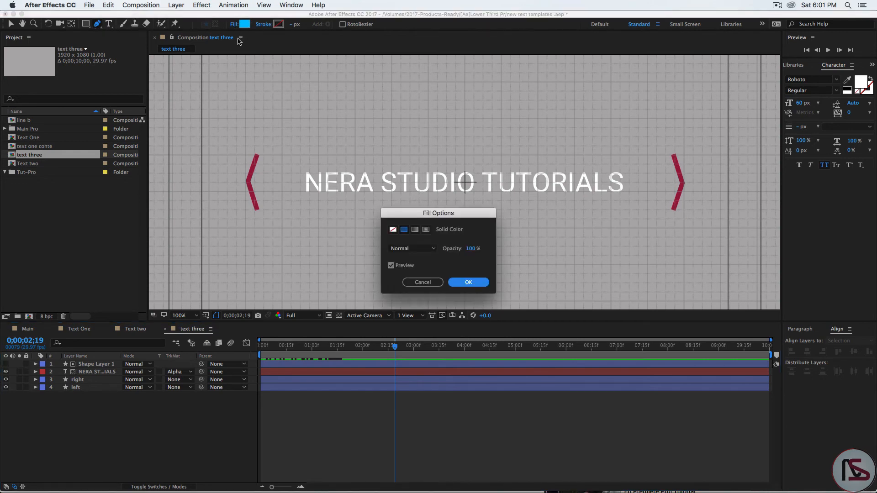
click(393, 230)
click(468, 282)
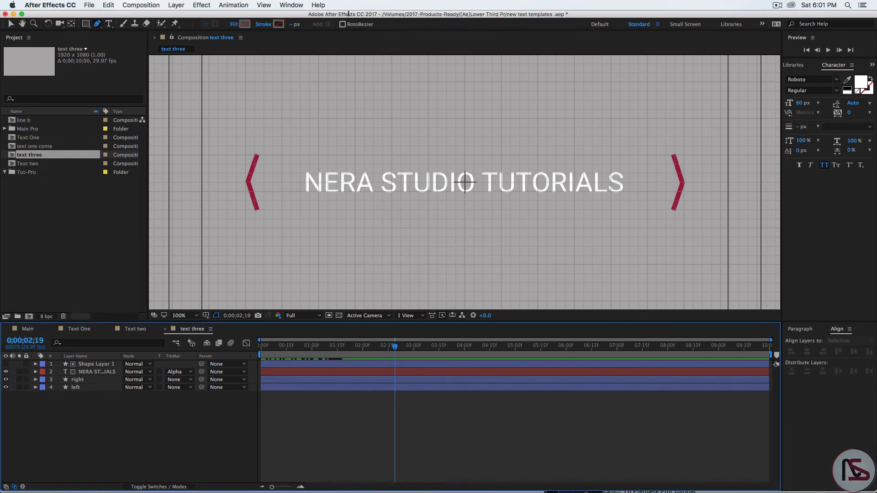
click(278, 24)
click(404, 229)
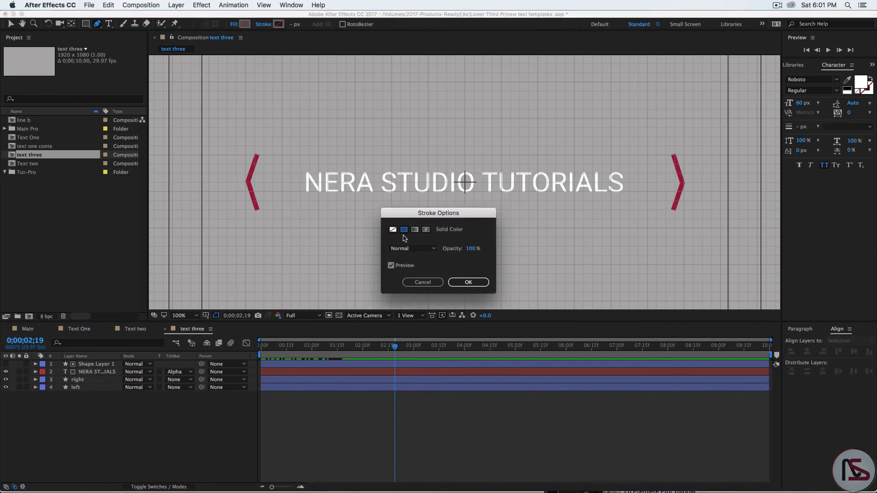
click(468, 282)
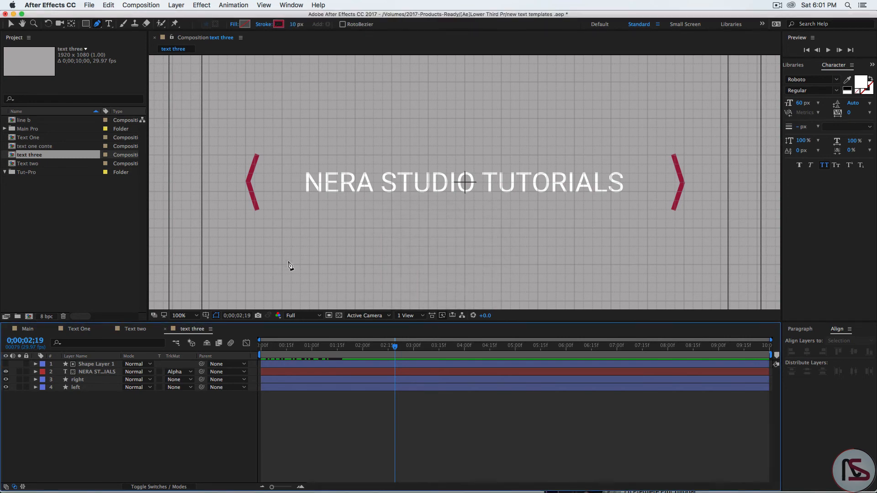
Set the stroke color to white (FFFFFF) and the stroke width to 5 px.
click(278, 24)
click(337, 211)
click(529, 199)
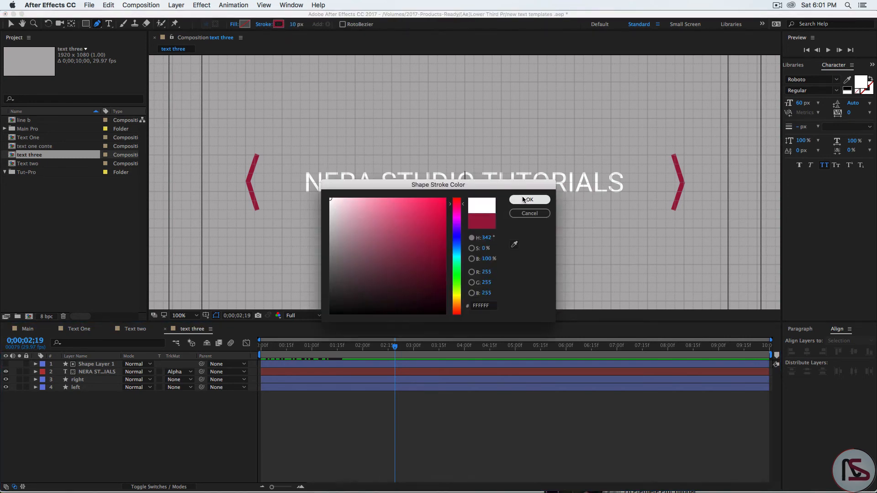
click(294, 24)
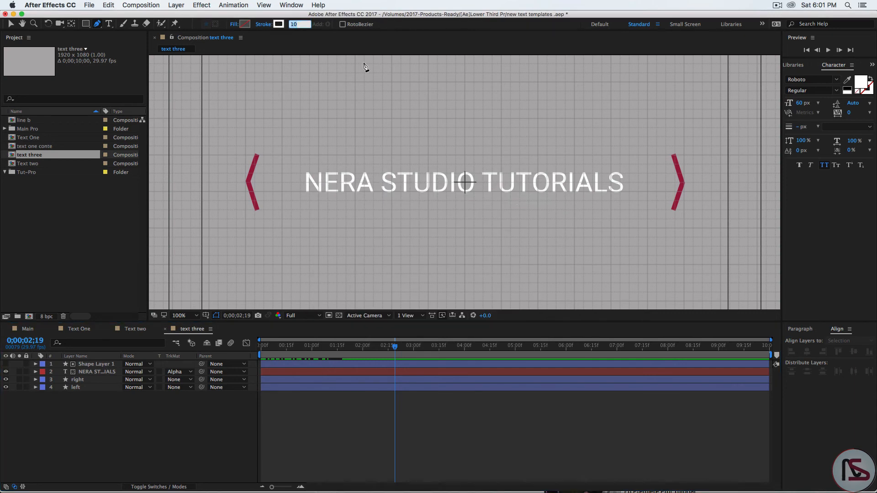
text(5)
key(Return)
Draw a horizontal line just above the title, from the composition's center to the left chevron, and deselect it.
click(464, 164)
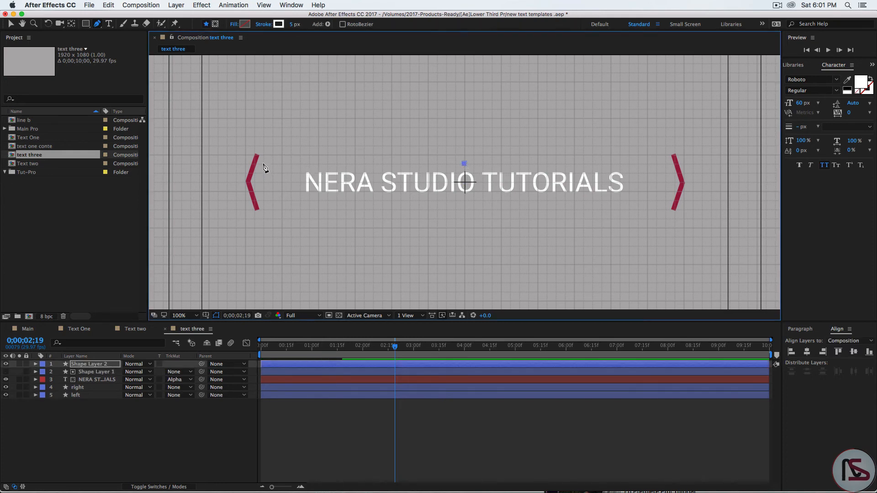
click(263, 163)
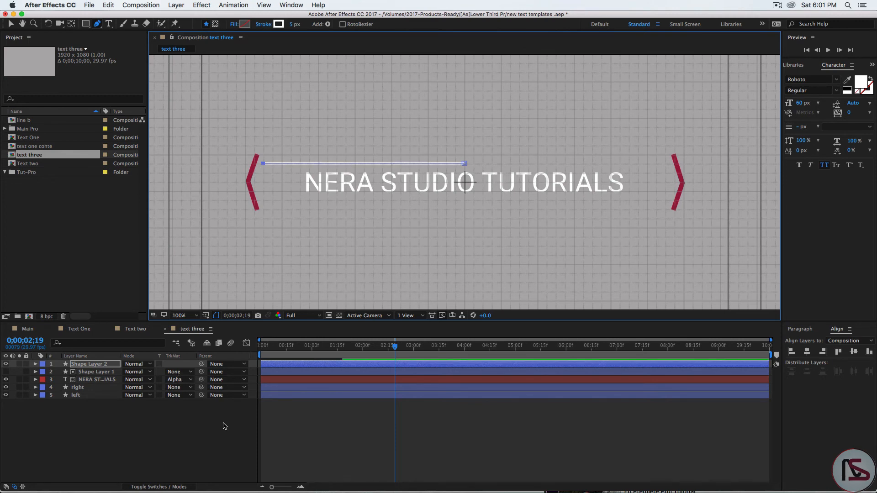
click(181, 448)
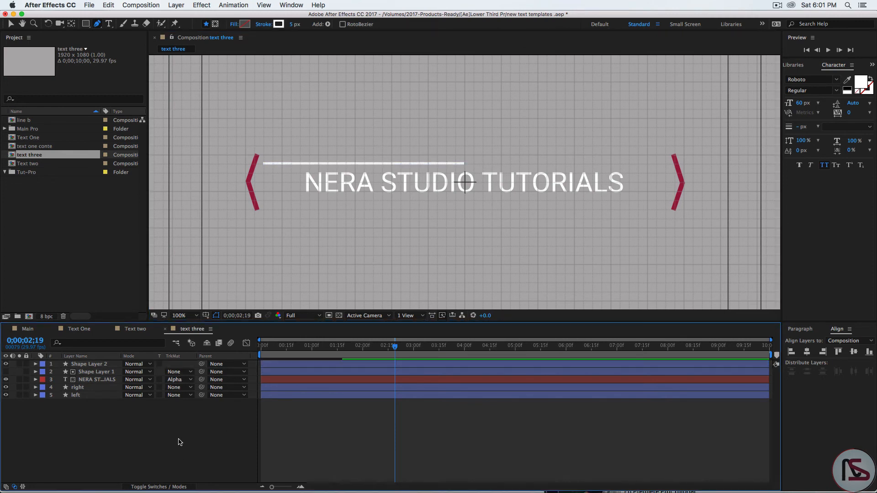
Draw a second horizontal line just below the title on its own layer, from the composition's center to the right chevron.
click(464, 201)
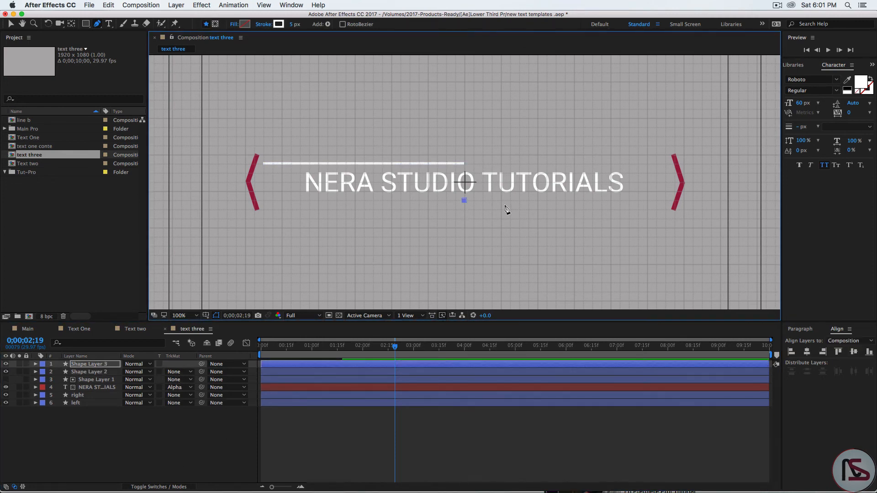
click(665, 200)
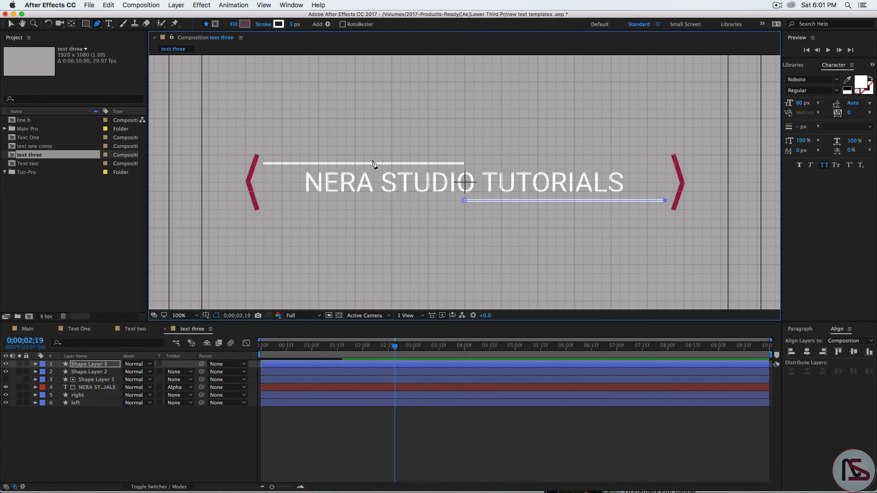
click(172, 425)
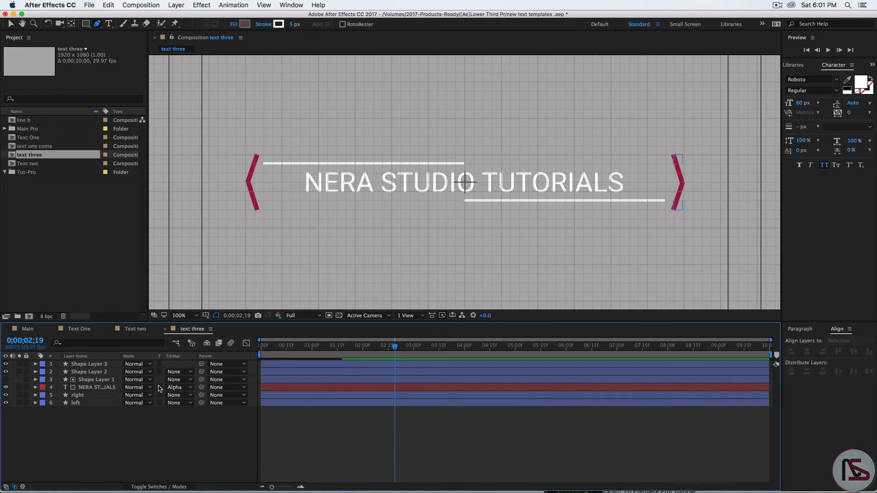
Rename the lower line's layer "right" and the upper line's layer "left".
click(90, 364)
key(Return)
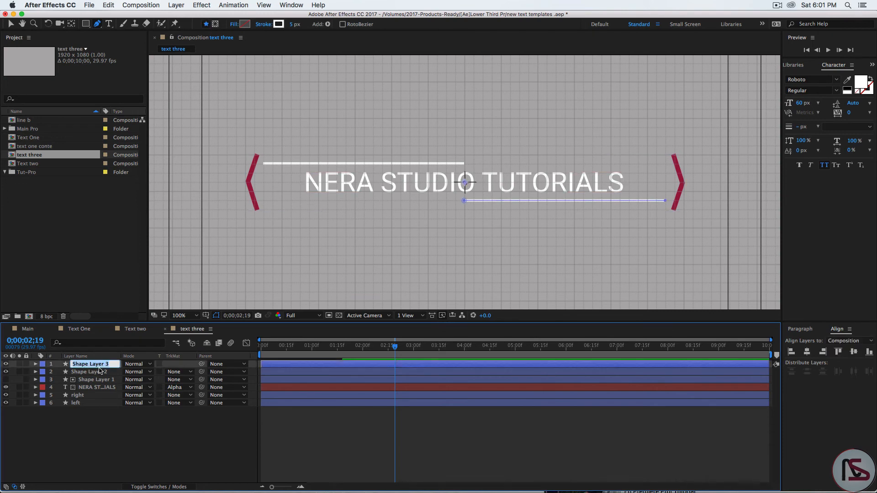
text(right)
key(Return)
click(92, 372)
key(Return)
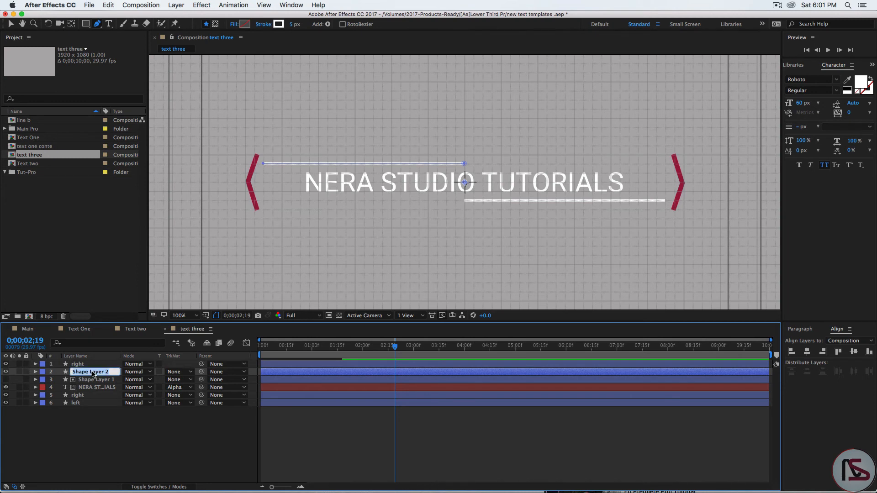
text(left)
Add Trim Paths to both white line layers, "right" and "left", and expand their trim settings.
click(81, 366)
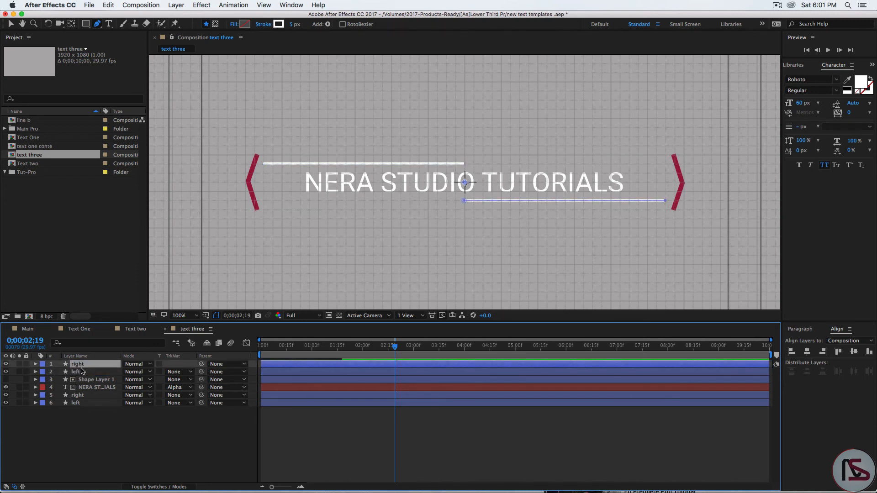
shift+click(80, 372)
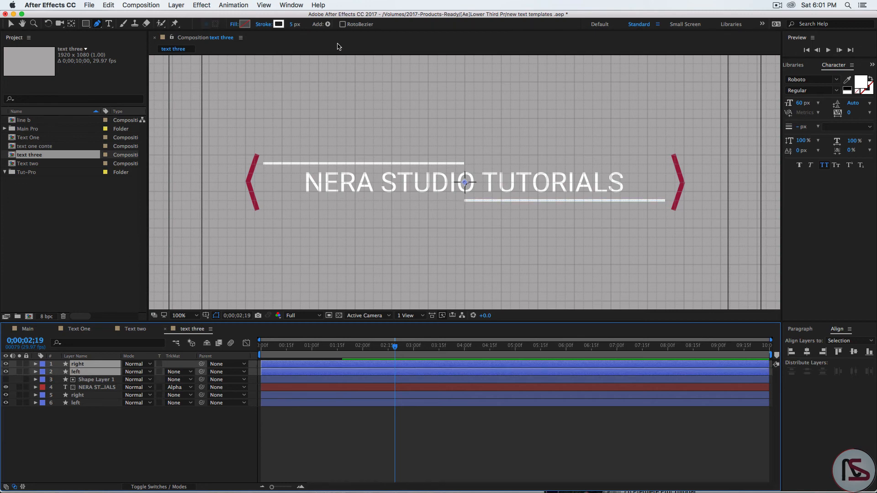
click(328, 24)
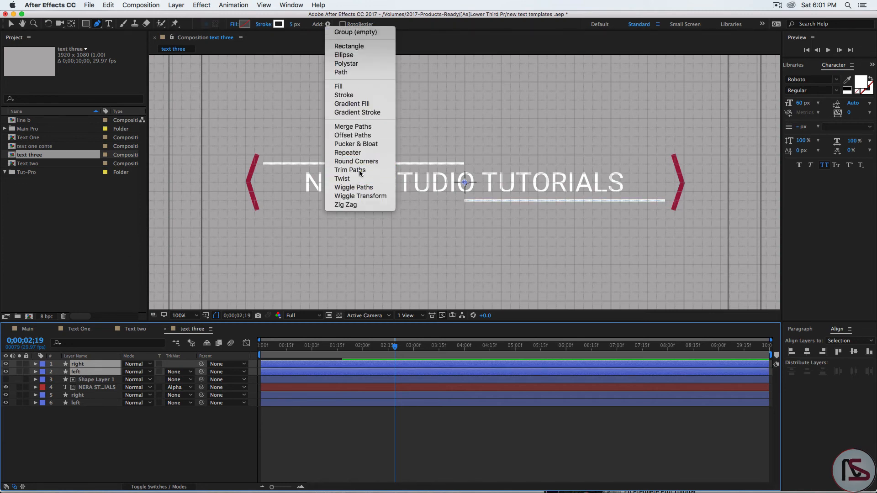
click(349, 170)
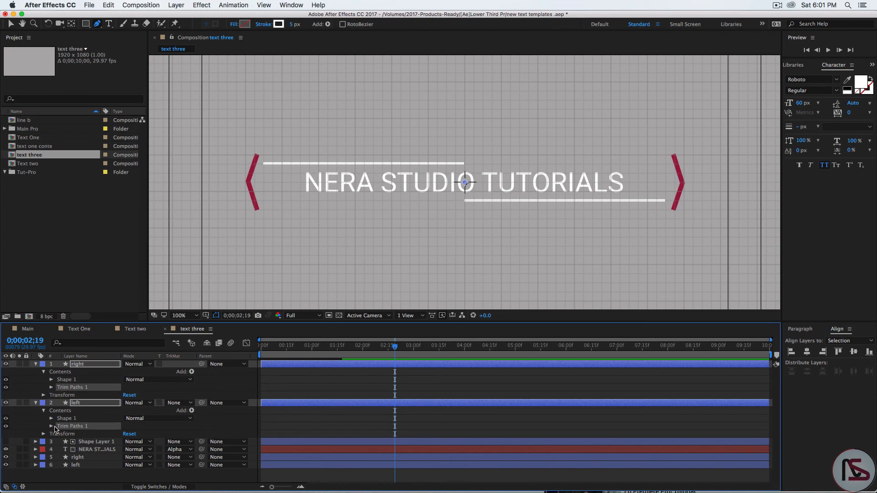
click(51, 426)
click(51, 387)
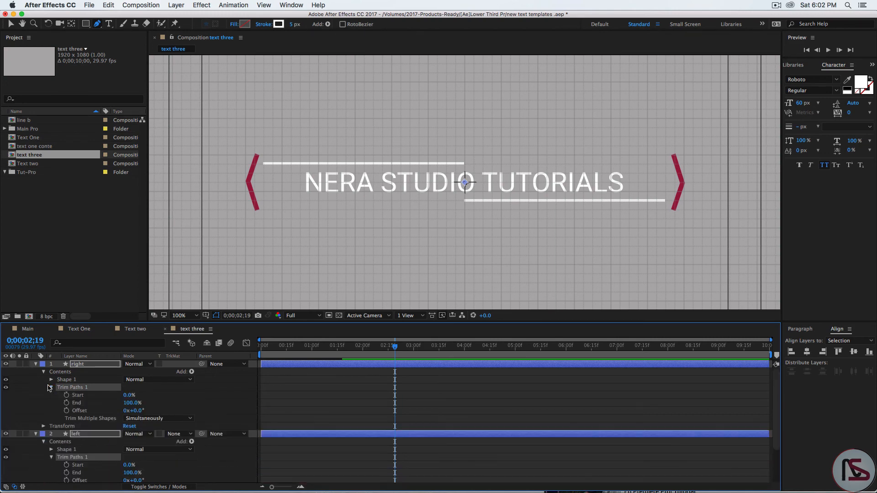
click(80, 365)
click(24, 411)
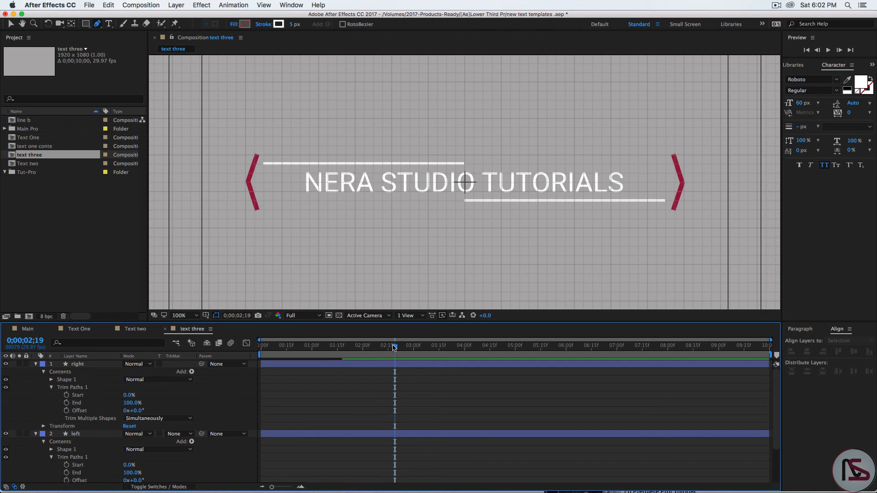
At 0;00;00;15, set the lower line's Trim Paths End to 0% and keyframe both its Start and End.
click(33, 347)
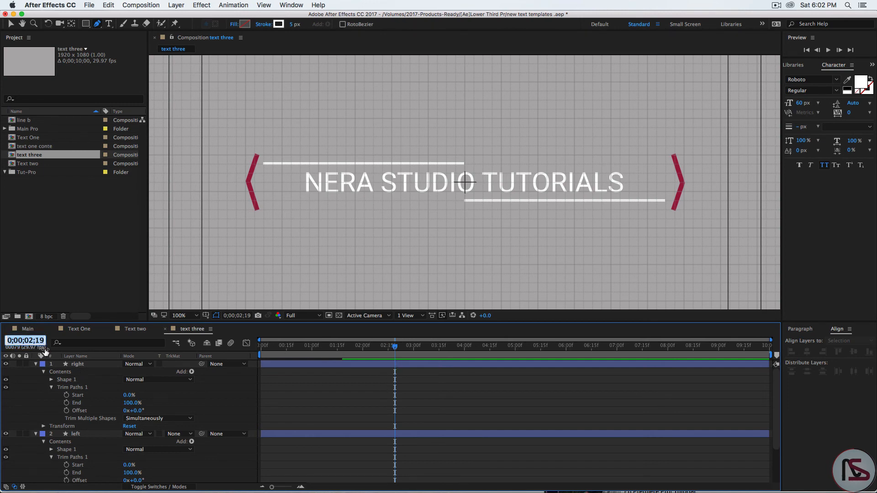
text(15)
key(Return)
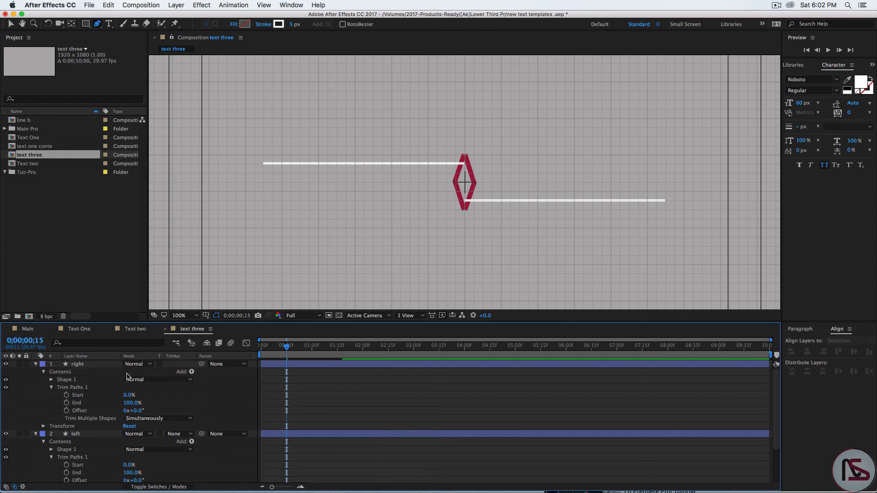
click(129, 402)
key(Return)
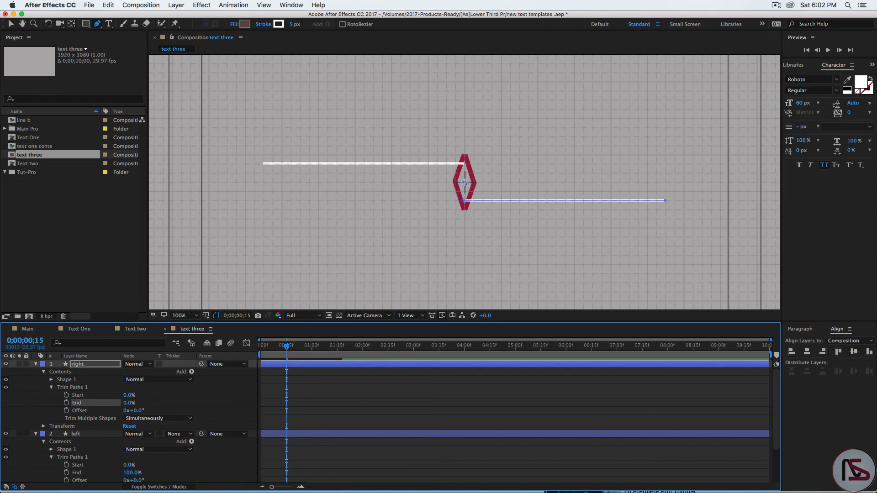
shift+click(66, 396)
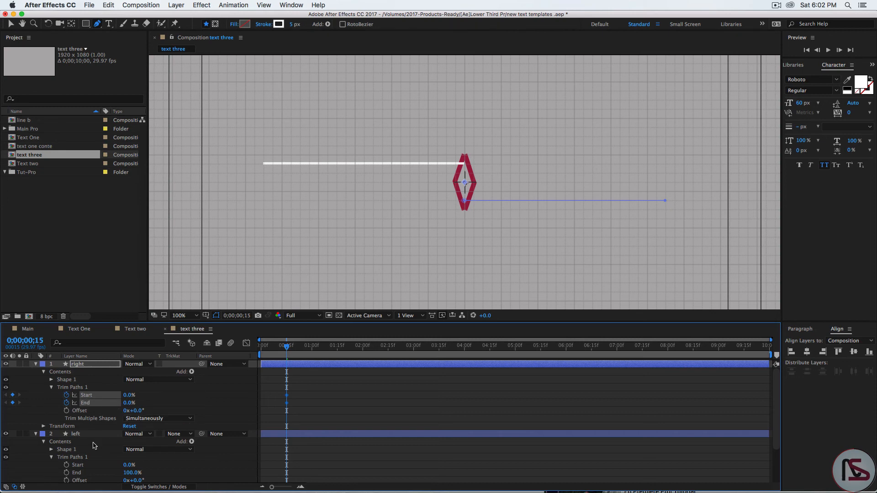
Set the upper line's Trim Paths End to 0% and keyframe its Start and End at the same frame.
click(129, 473)
text(0)
key(Return)
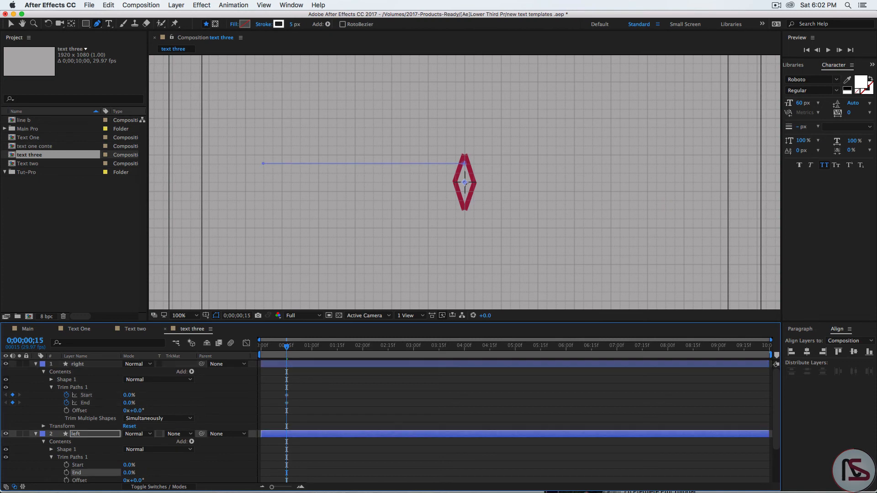
click(66, 465)
click(66, 472)
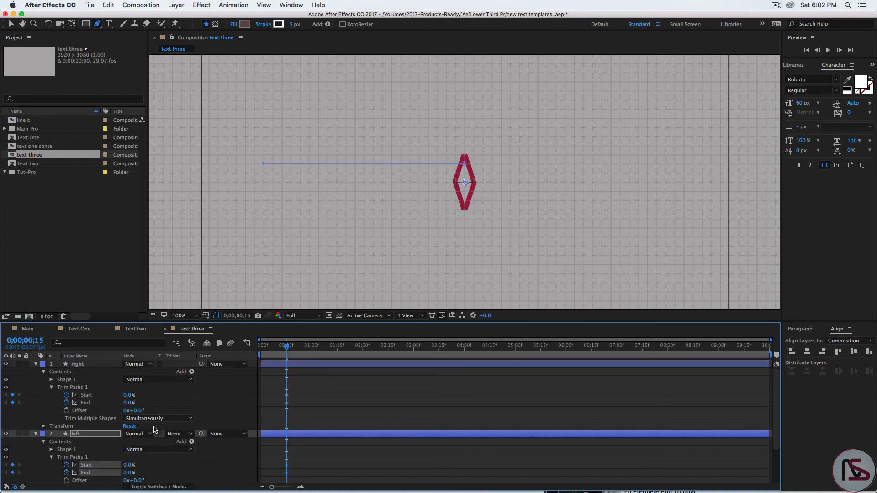
At 0;00;01;15, set the Trim Paths Start and End to 100% on both white line layers.
click(30, 343)
text(1;)
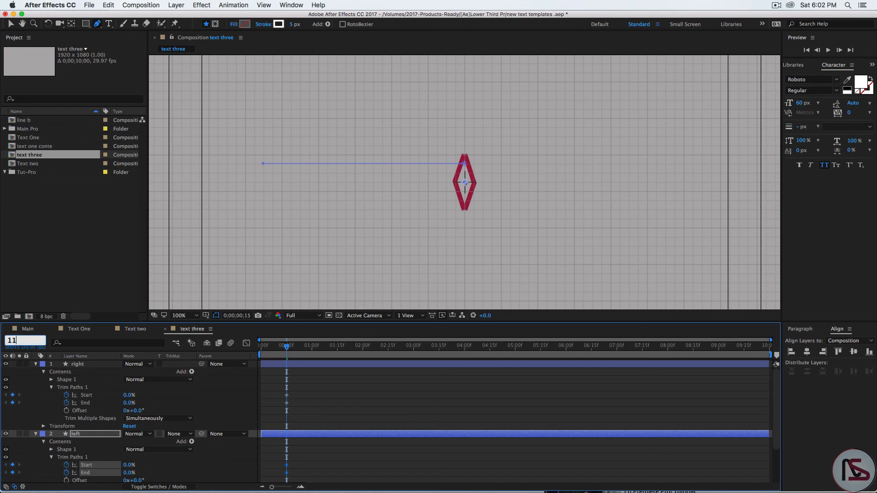
text(15)
key(Return)
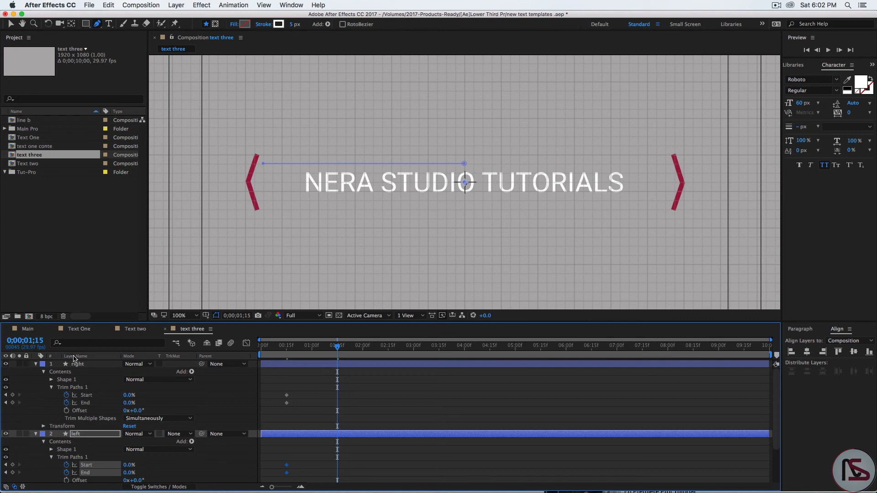
drag(126, 403, 185, 404)
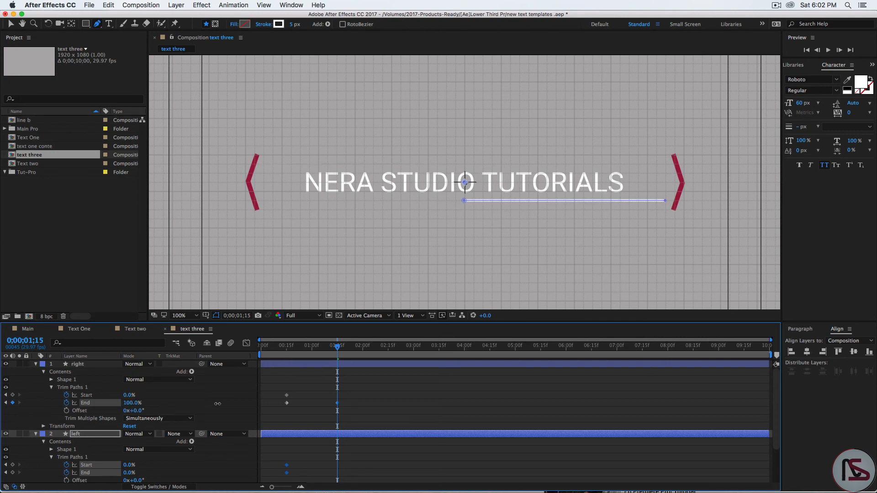
drag(129, 395, 211, 395)
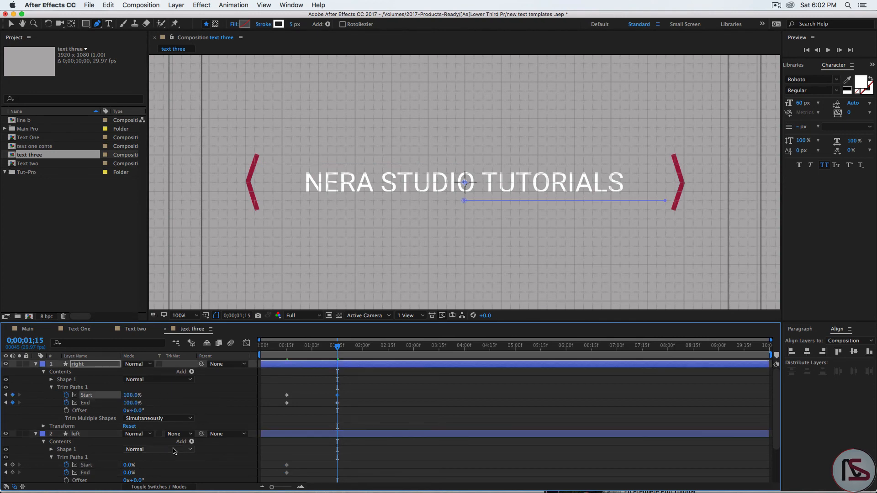
drag(129, 465, 204, 472)
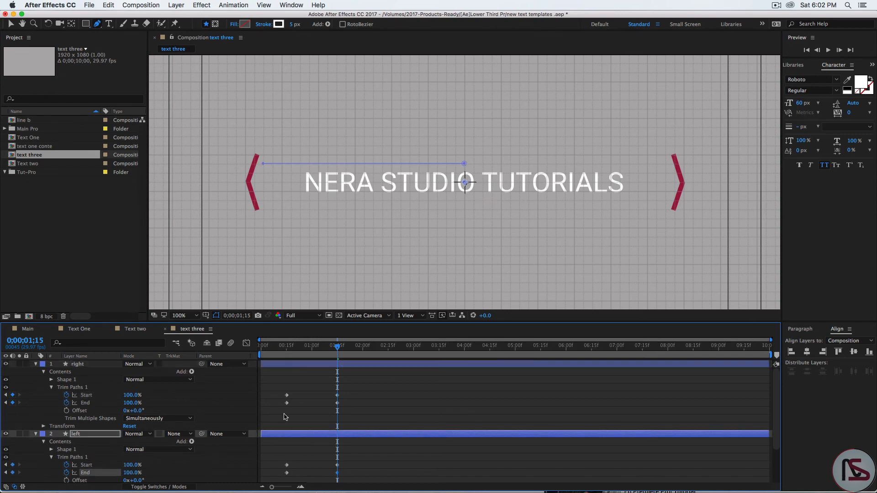
Delay the Trim Paths Start keyframes of both white lines so the first one falls at 0;00;00;21.
mouse_move(340, 354)
mouse_down()
mouse_move(292, 355)
mouse_move(338, 357)
mouse_up()
drag(337, 348, 304, 362)
click(357, 398)
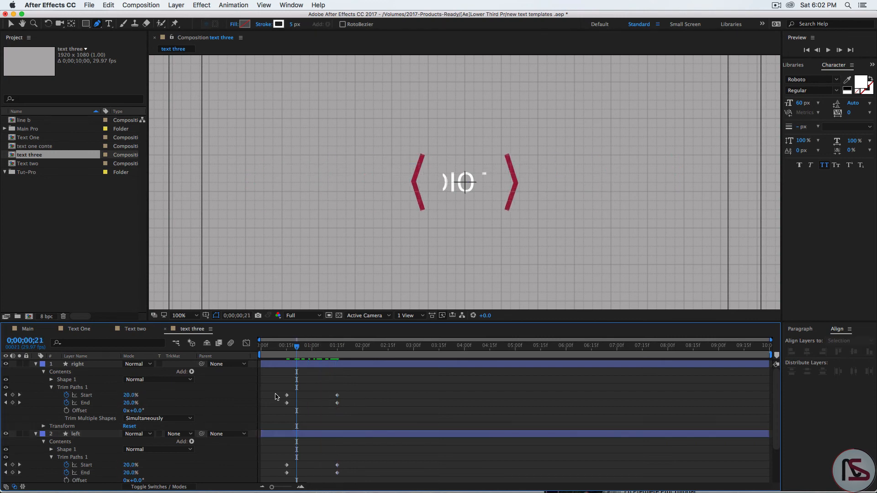
drag(350, 393, 277, 399)
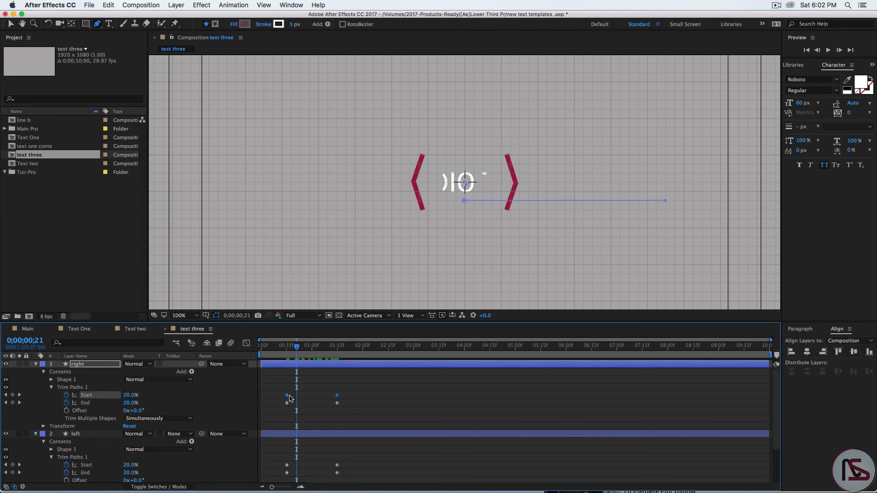
click(293, 395)
click(288, 396)
drag(347, 396, 297, 397)
drag(354, 467, 299, 468)
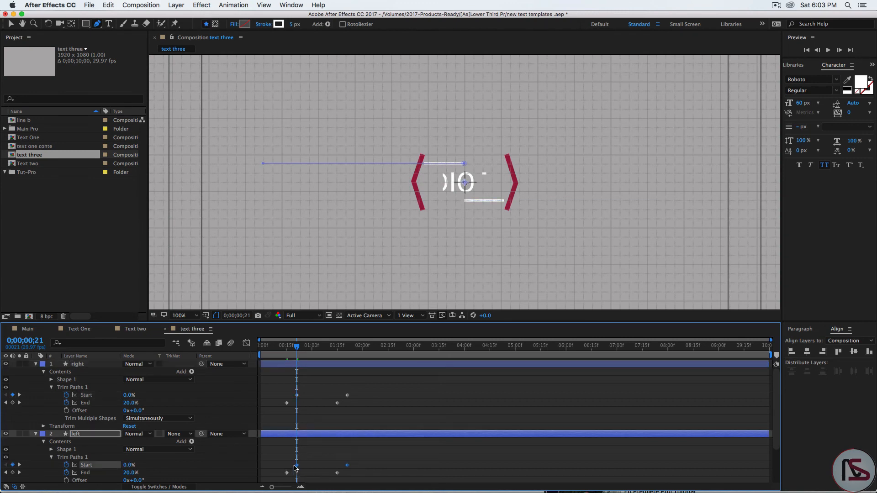
drag(296, 348, 342, 350)
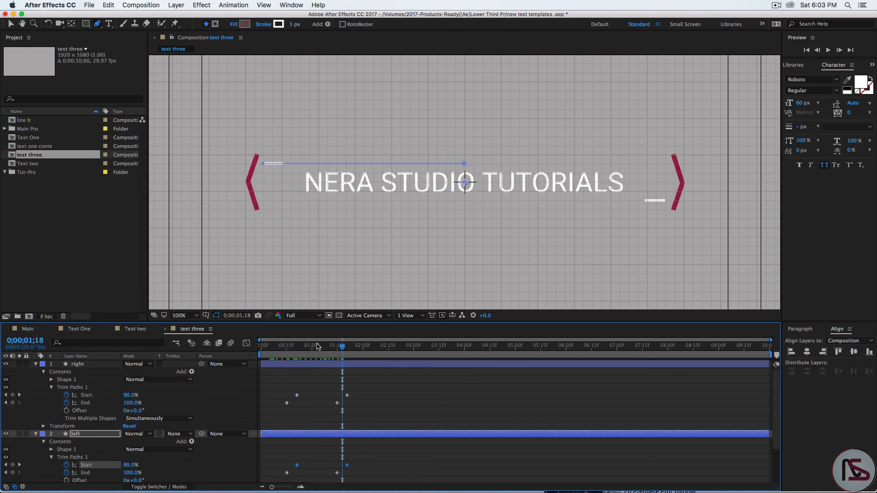
Reveal the keyframes of all layers in the composition and apply Easy Ease to every one.
click(35, 364)
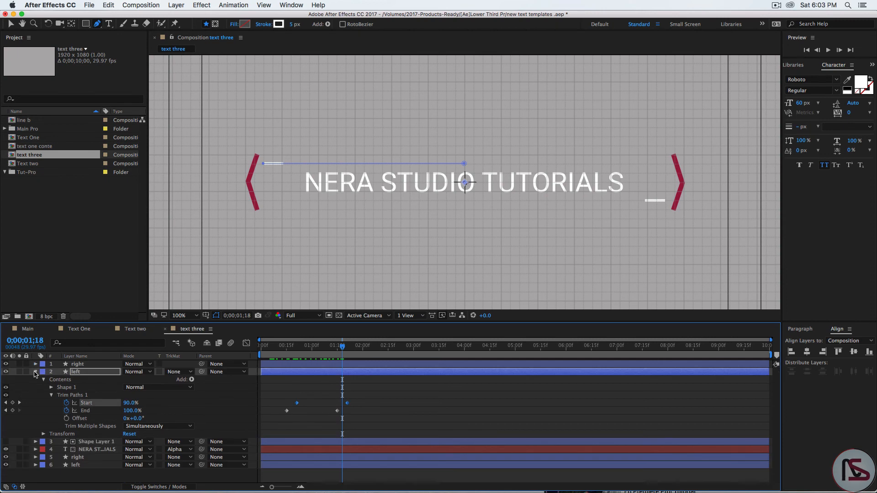
click(35, 372)
drag(107, 447, 91, 365)
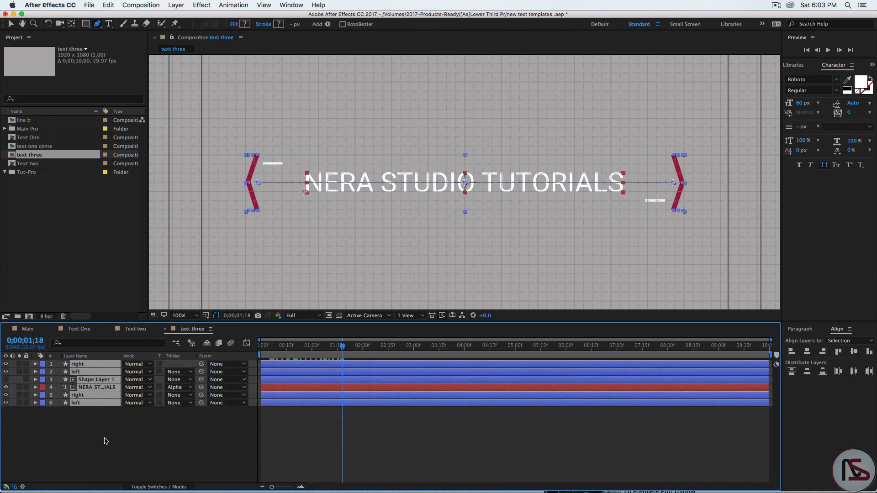
key(u)
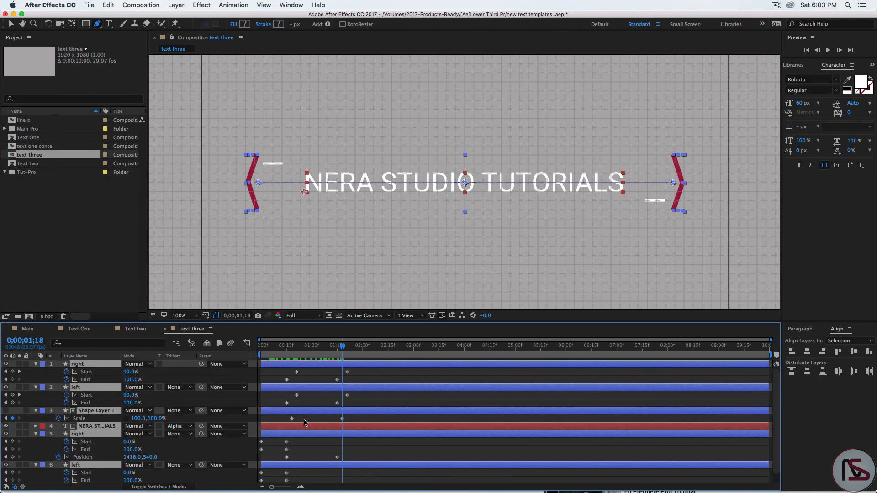
drag(336, 322, 327, 234)
drag(383, 440, 269, 281)
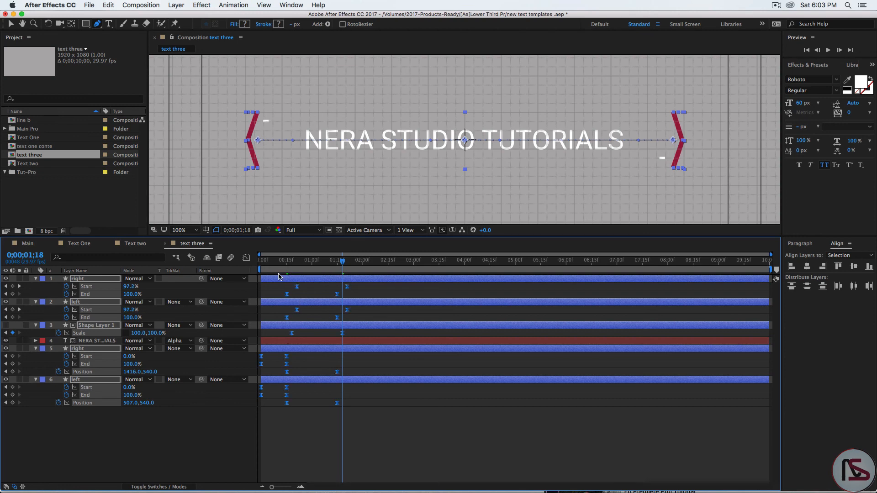
Reshape the speed curves of all keyframes in the Graph Editor for a fast start and long slow finish, then close the graph.
click(246, 258)
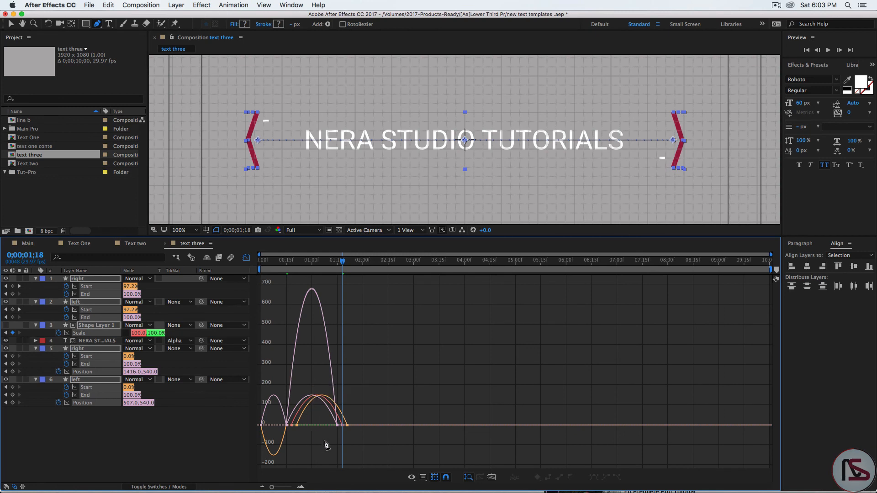
click(11, 23)
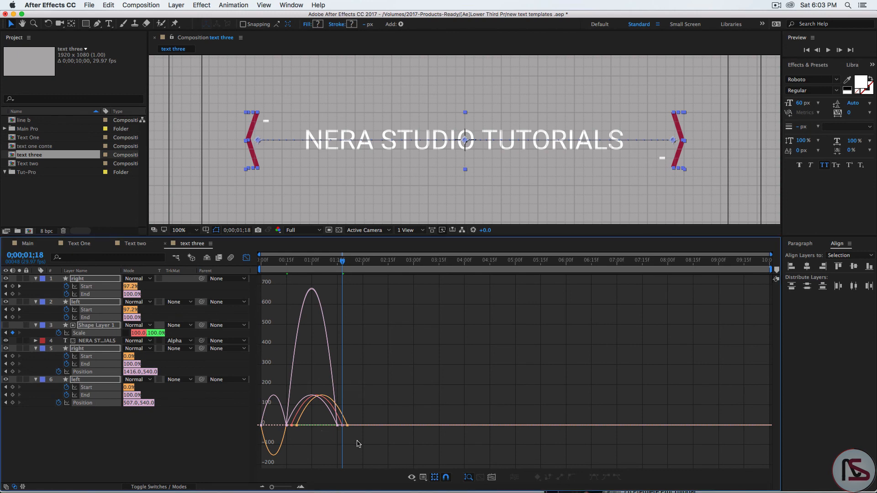
drag(369, 444, 262, 426)
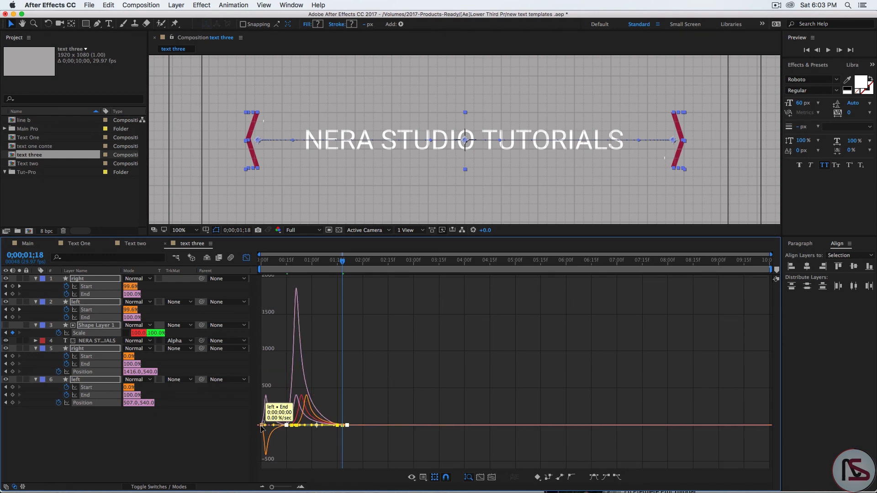
click(36, 279)
click(61, 376)
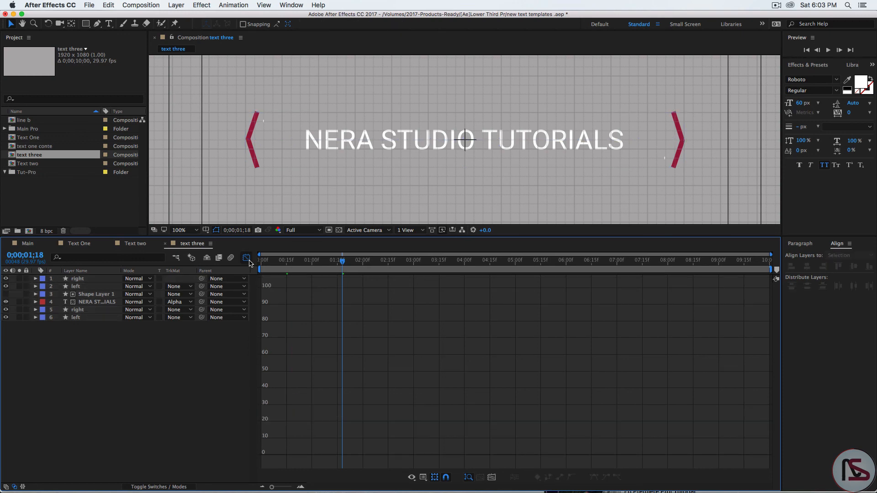
click(246, 258)
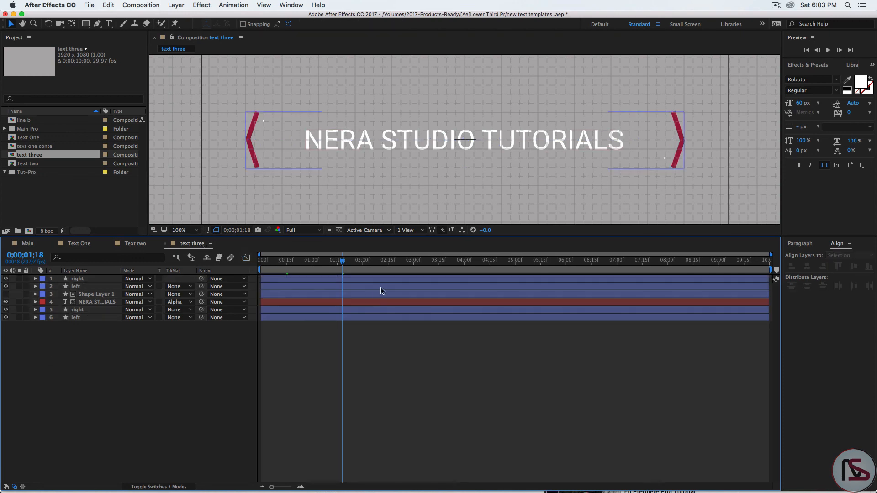
End the work area at about 0;00;03;05 and preview the chevron title animation.
click(421, 261)
key(n)
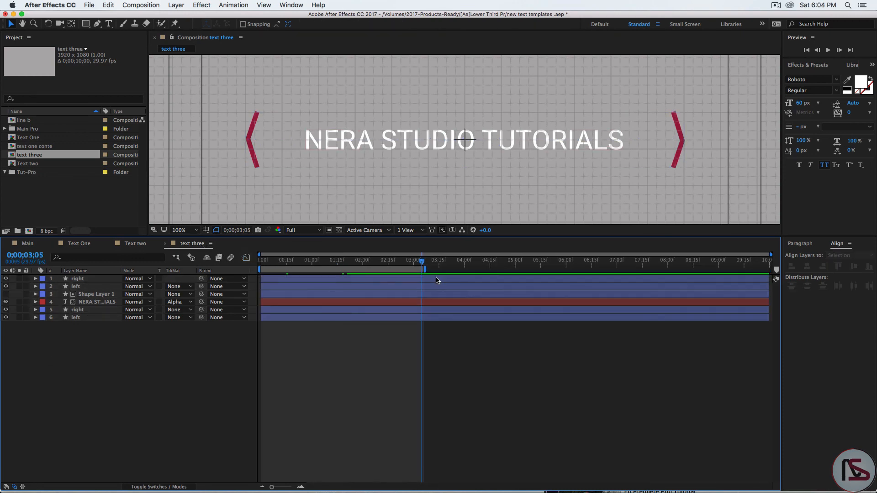
key(space)
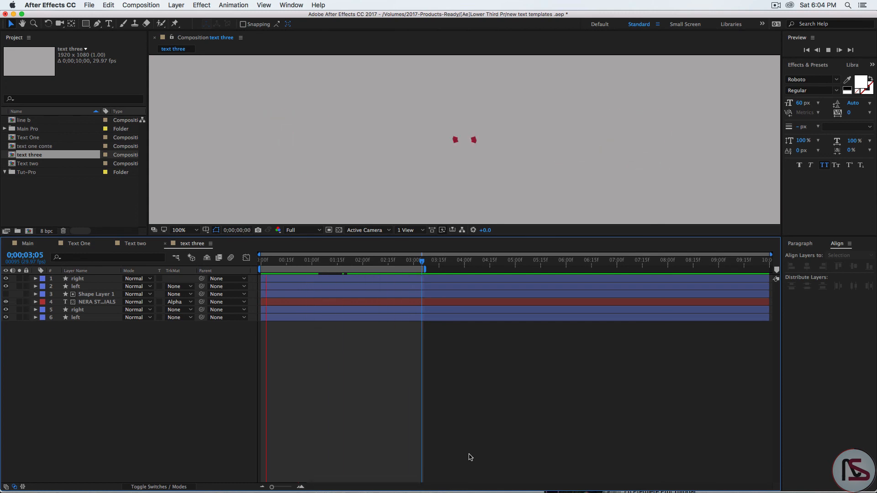
key(space)
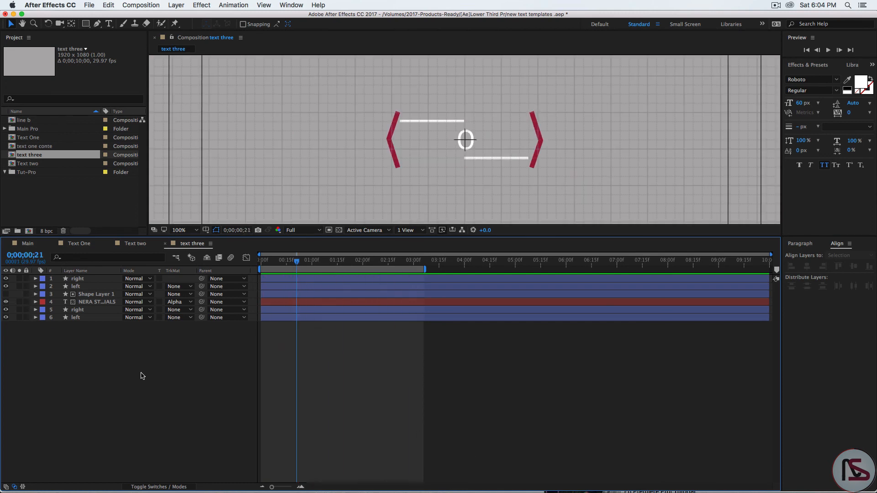
Open the Text One composition and switch to Firefox to view the YouTube tutorial on lower-third motion templates.
click(80, 245)
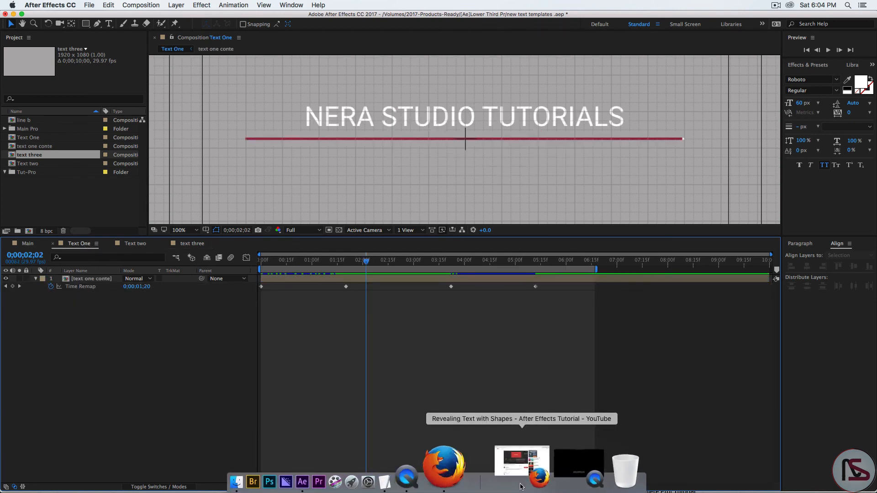
click(505, 460)
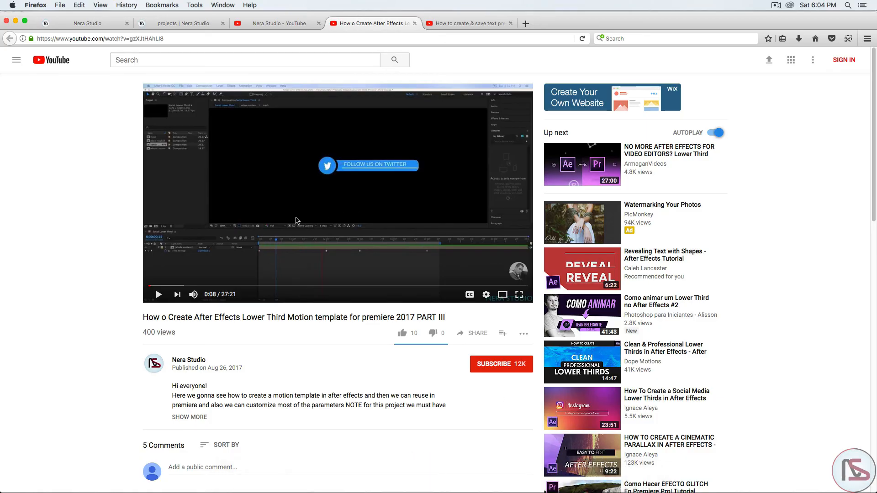
Switch to After Effects and open the Main composition from the Main Pro folder.
mouse_move(479, 482)
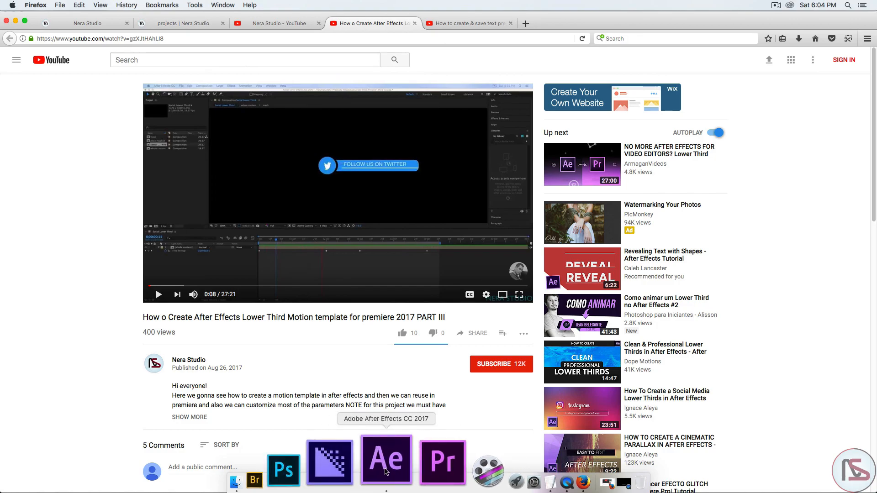
click(386, 470)
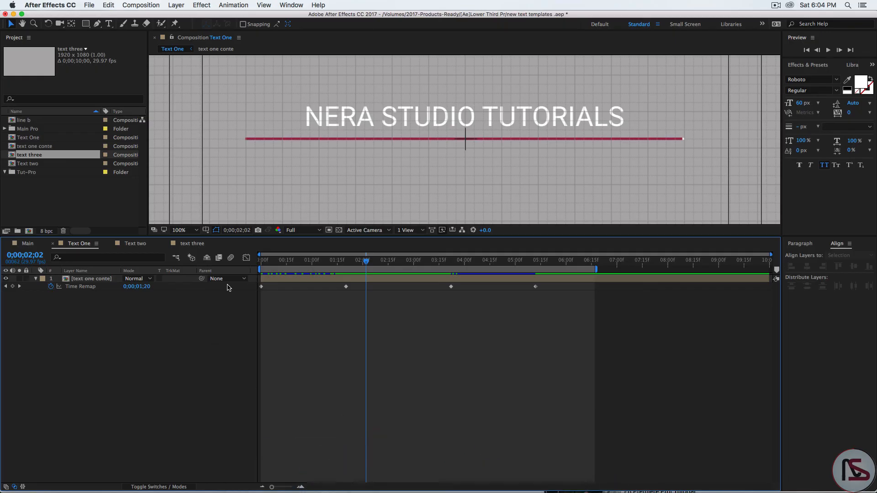
click(89, 280)
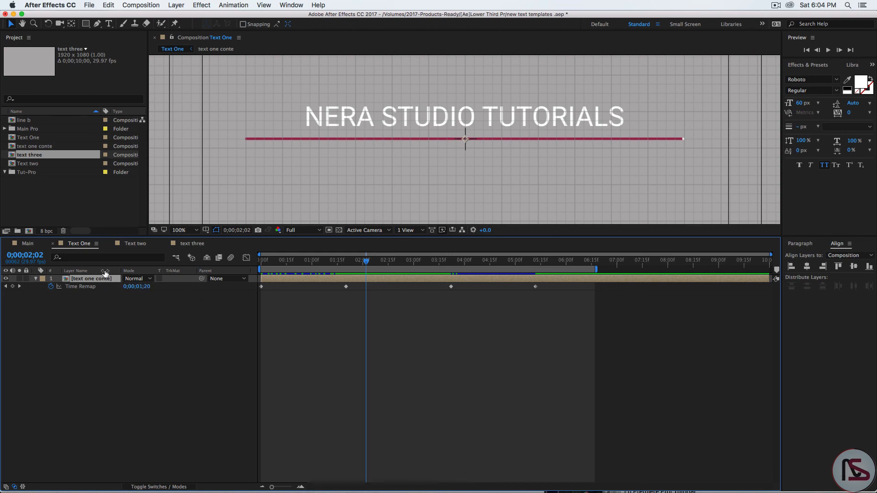
click(4, 129)
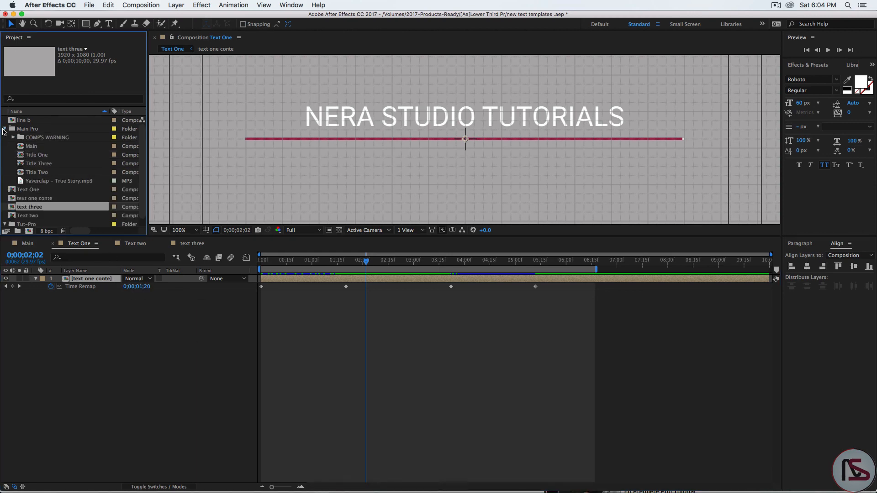
double_click(22, 146)
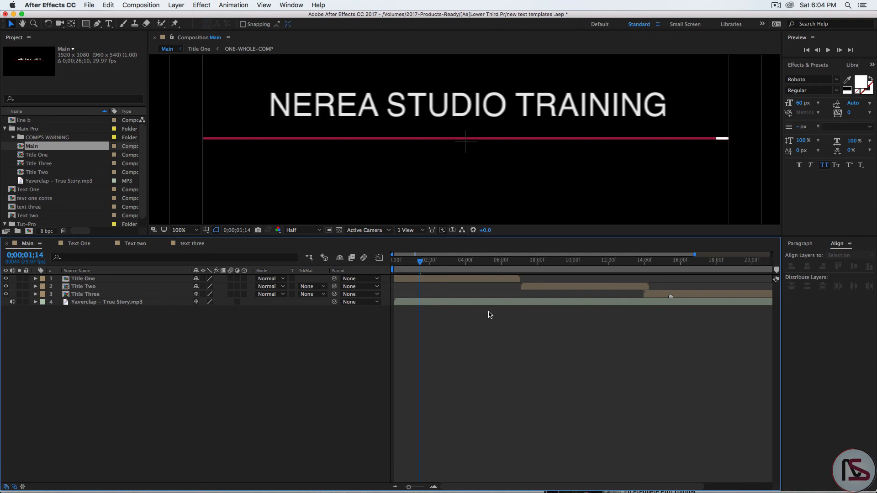
Inspect the second title in the Main composition at 0;00;10;07 and return to the Text One composition.
click(101, 302)
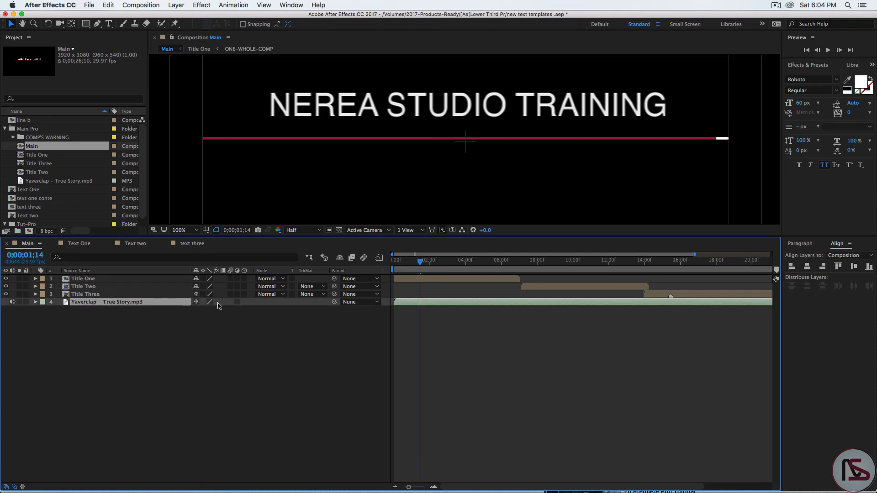
drag(421, 264, 577, 268)
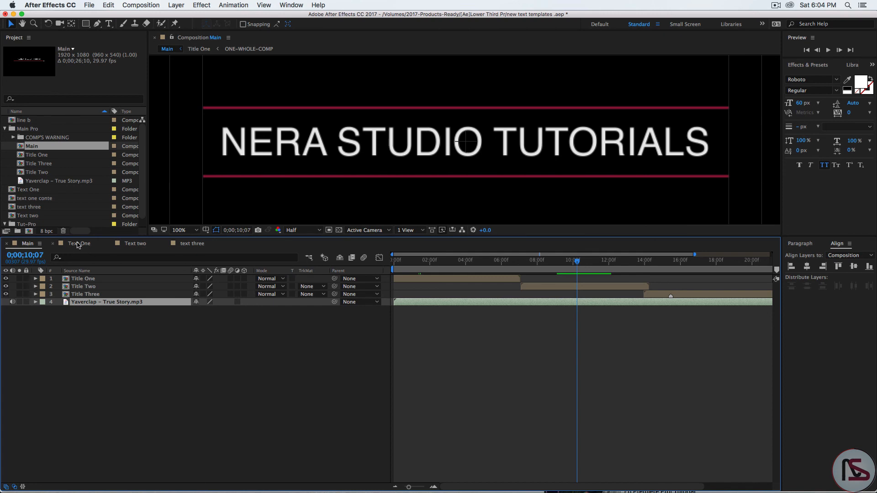
click(78, 244)
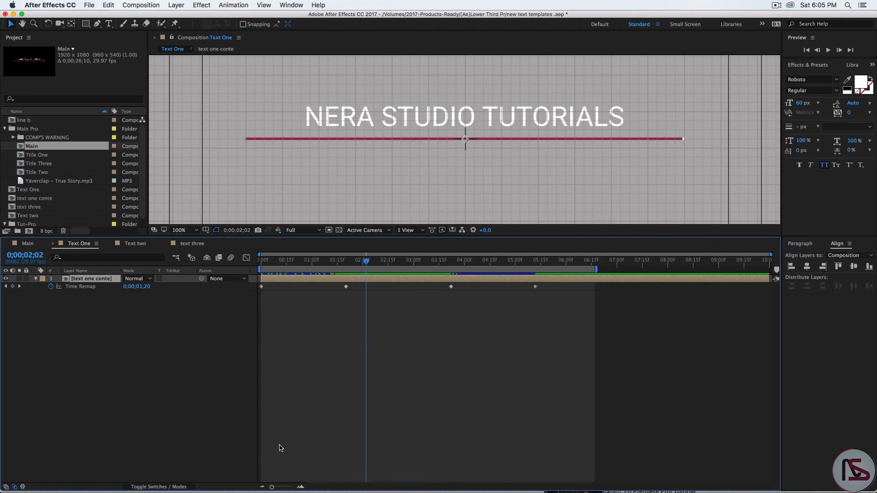
Switch to QuickTime Player and play the open video in full screen.
mouse_move(476, 482)
click(544, 476)
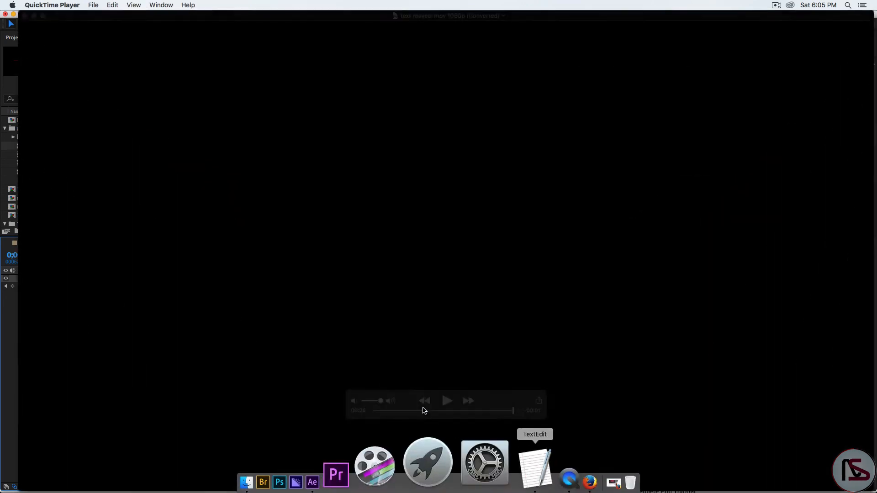
click(43, 16)
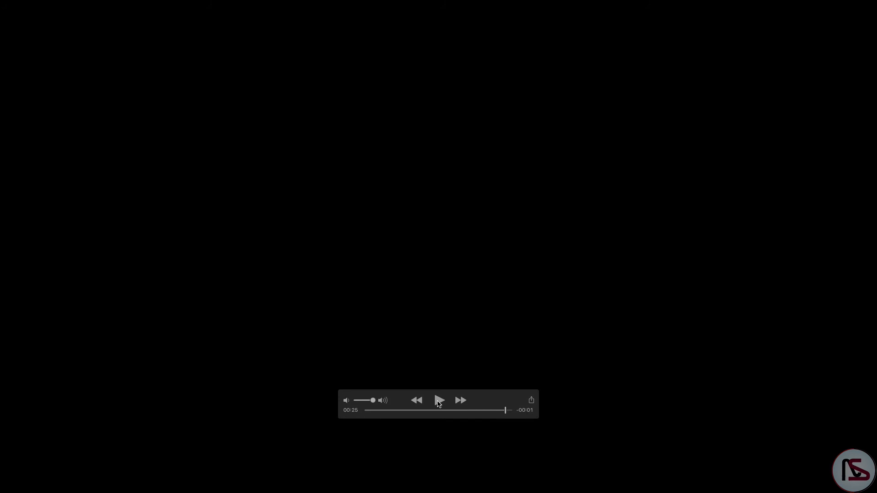
click(439, 401)
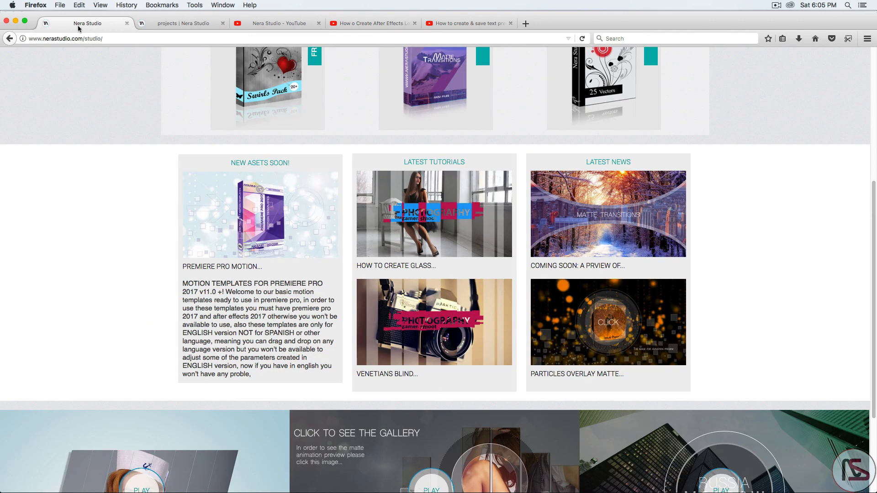
Browse the Nera Studio home page and the product list on its projects page in Firefox.
click(73, 24)
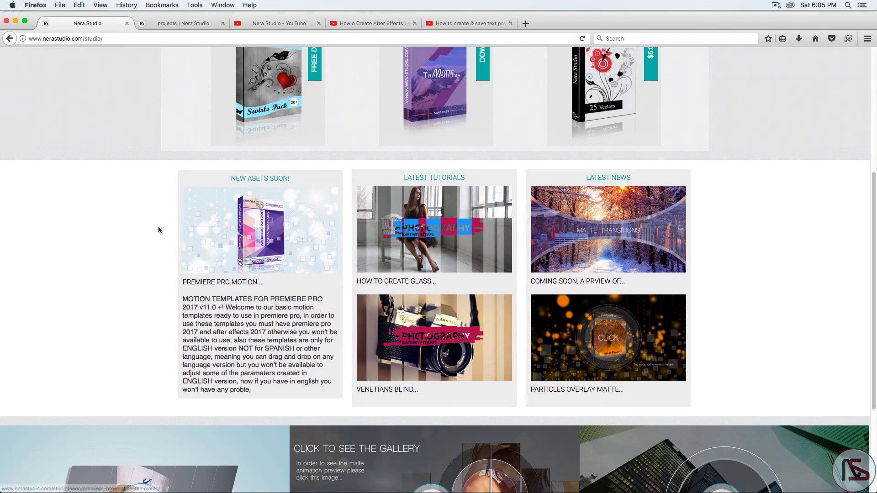
scroll(158, 226, up, 10)
click(164, 24)
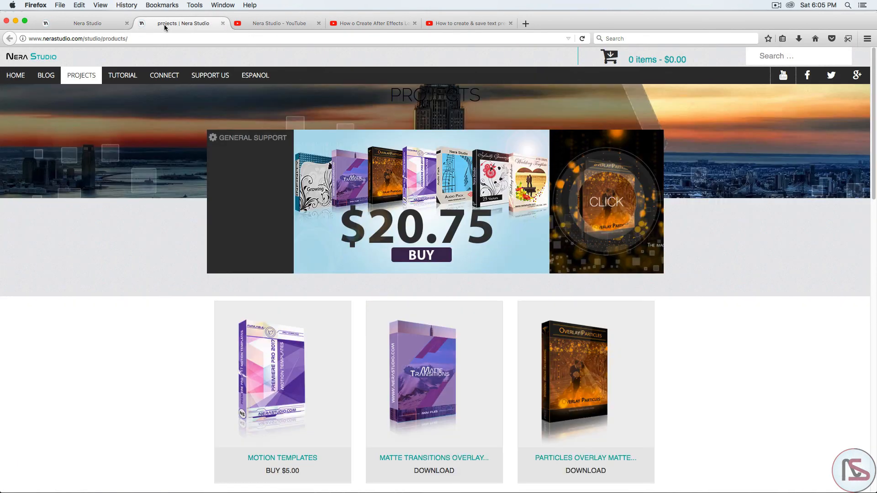
scroll(187, 246, down, 10)
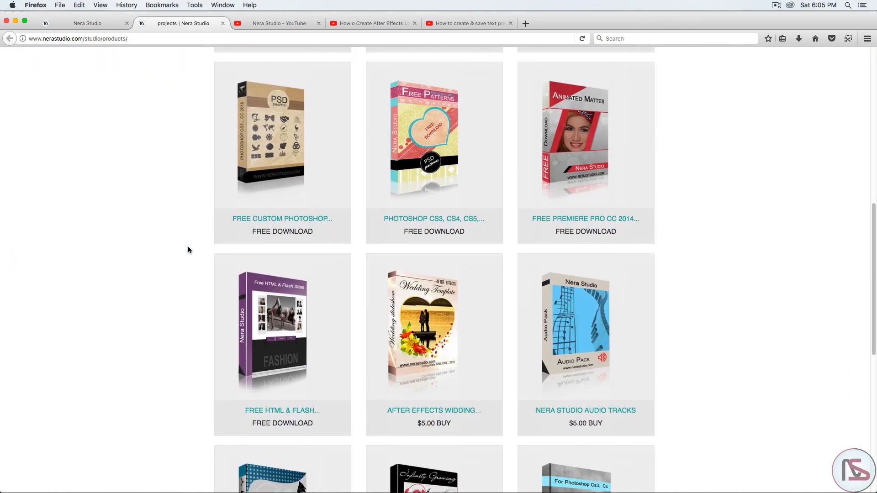
scroll(188, 250, up, 10)
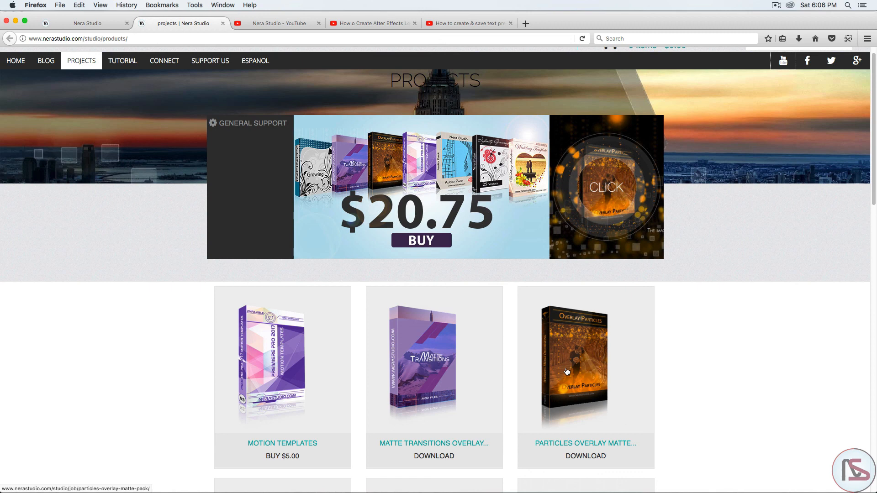
mouse_move(484, 491)
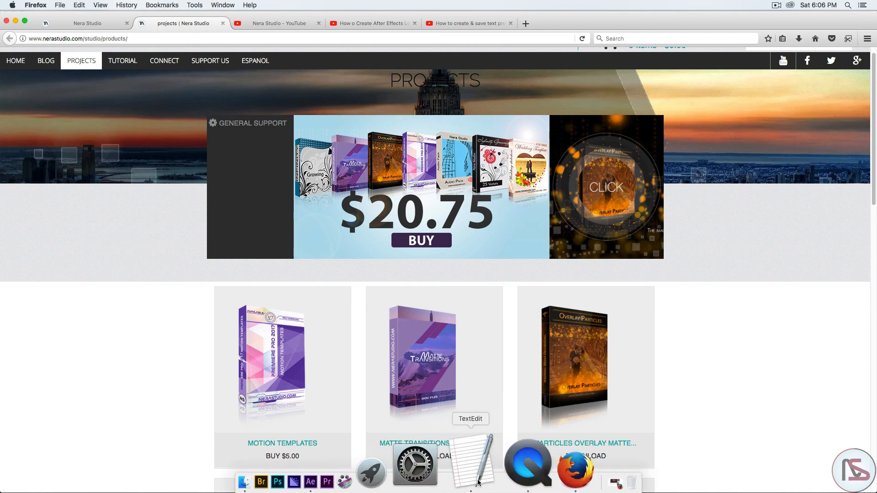